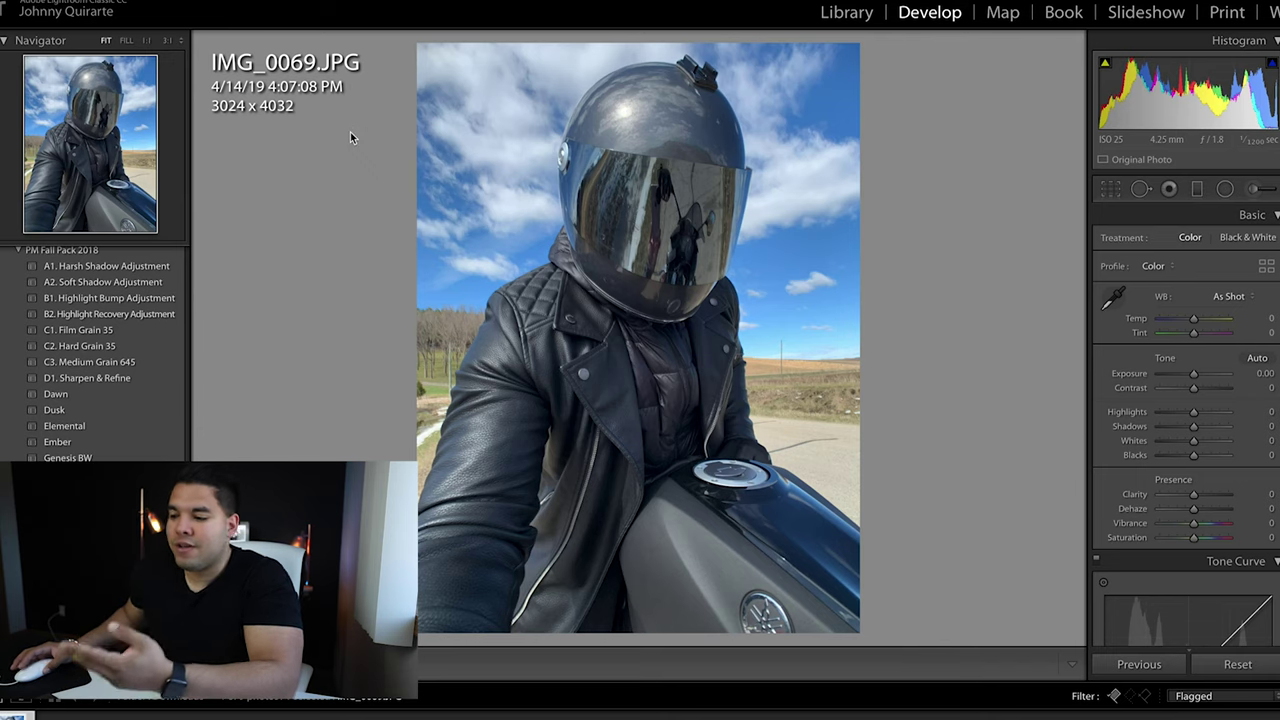
Apply the FroPack Acid Wash preset to IMG_0069.JPG, comparing it with the original and examining the trees and field up close
scroll(80, 320, "up", 5)
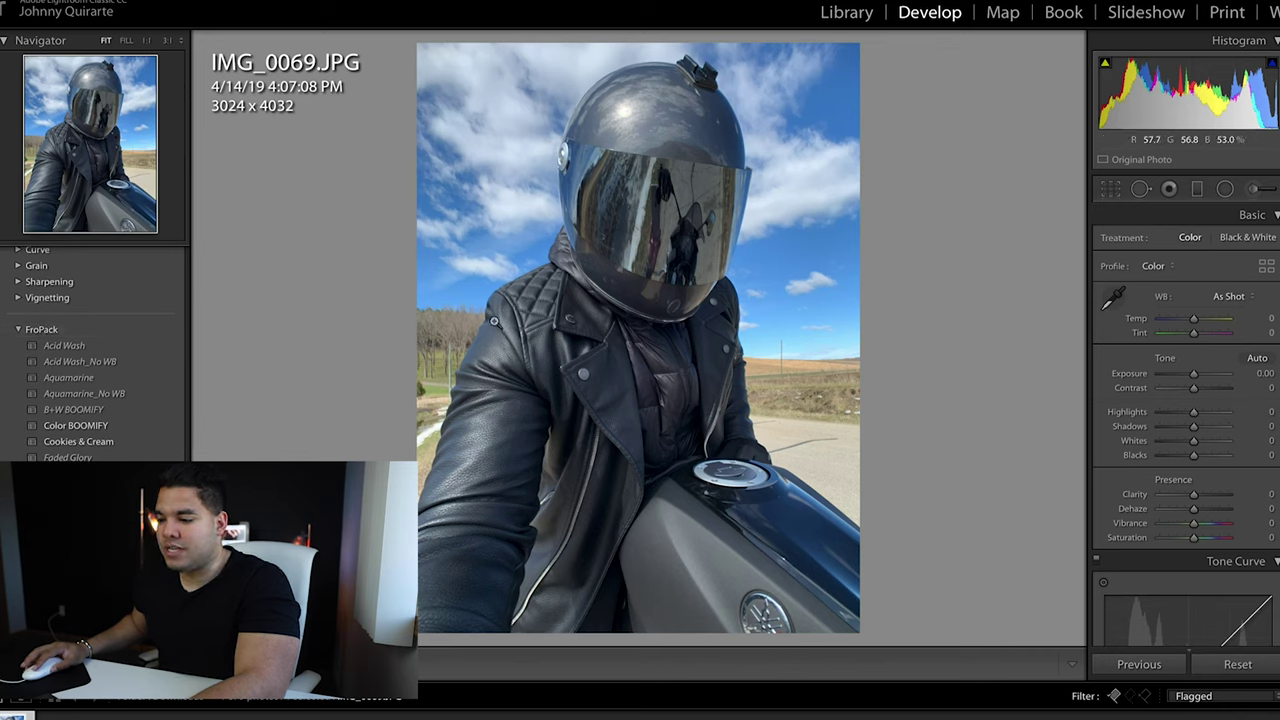
left_click(60, 345)
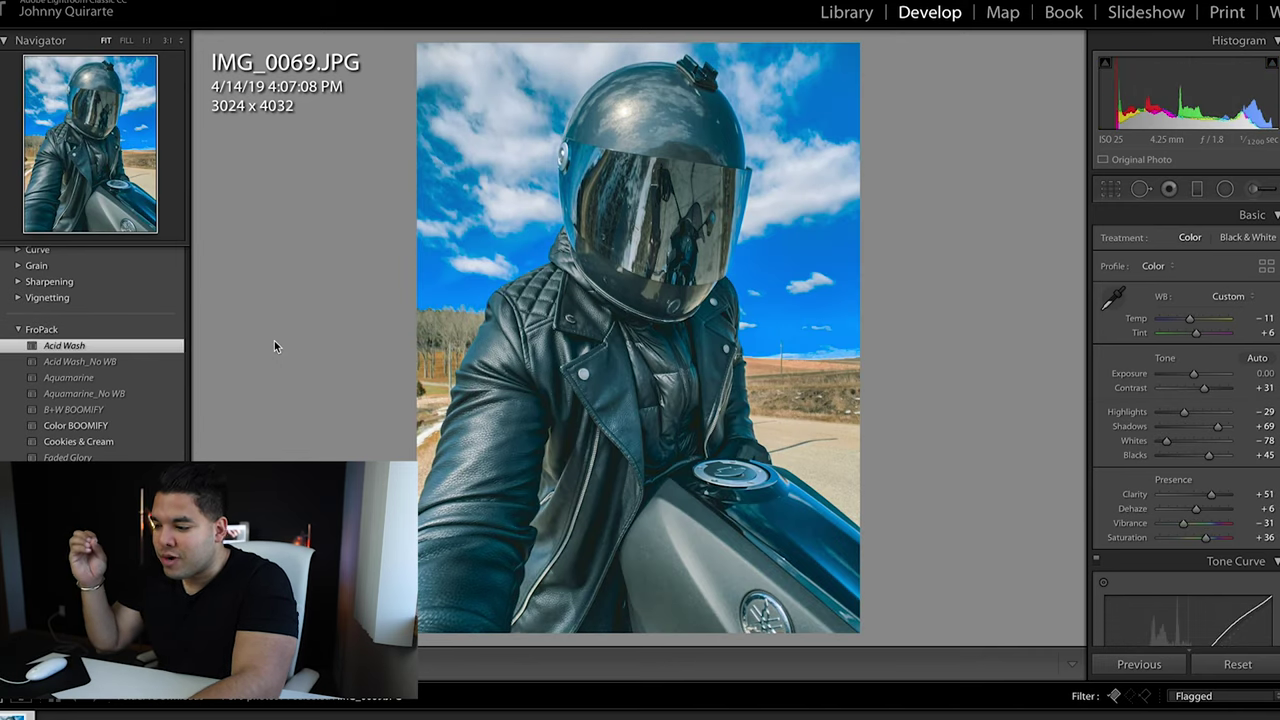
key("backslash")
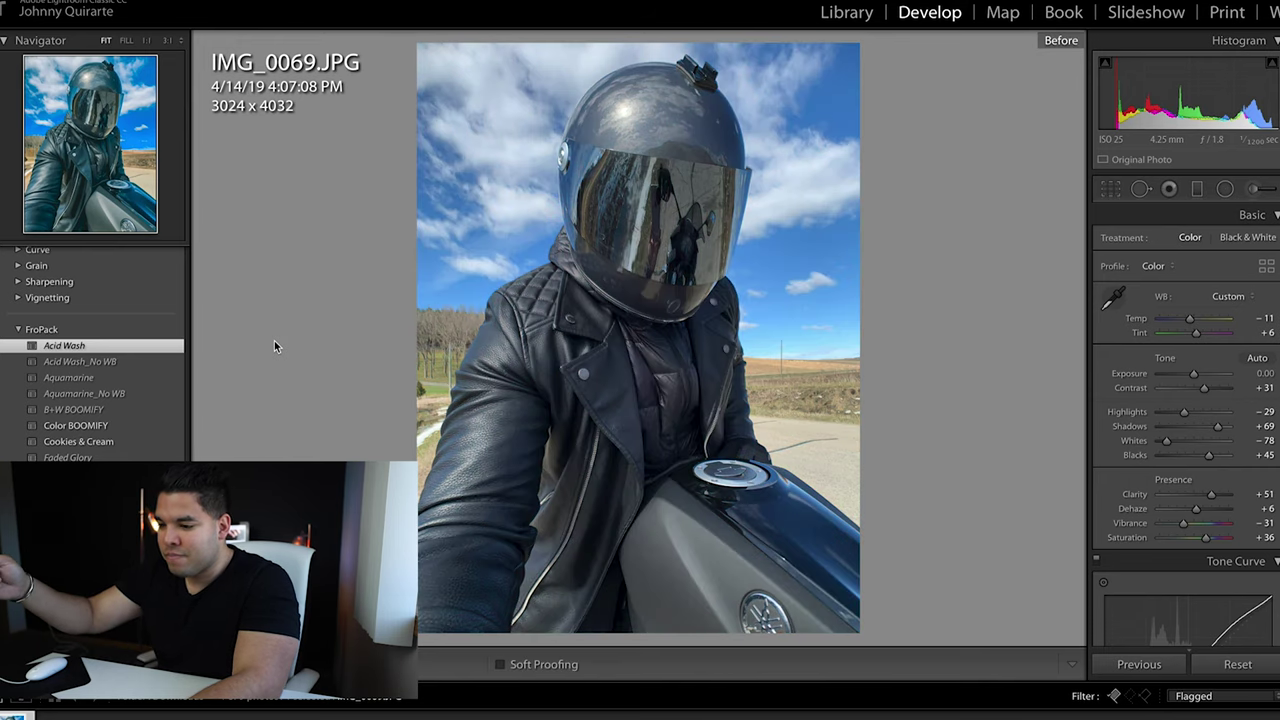
key("backslash")
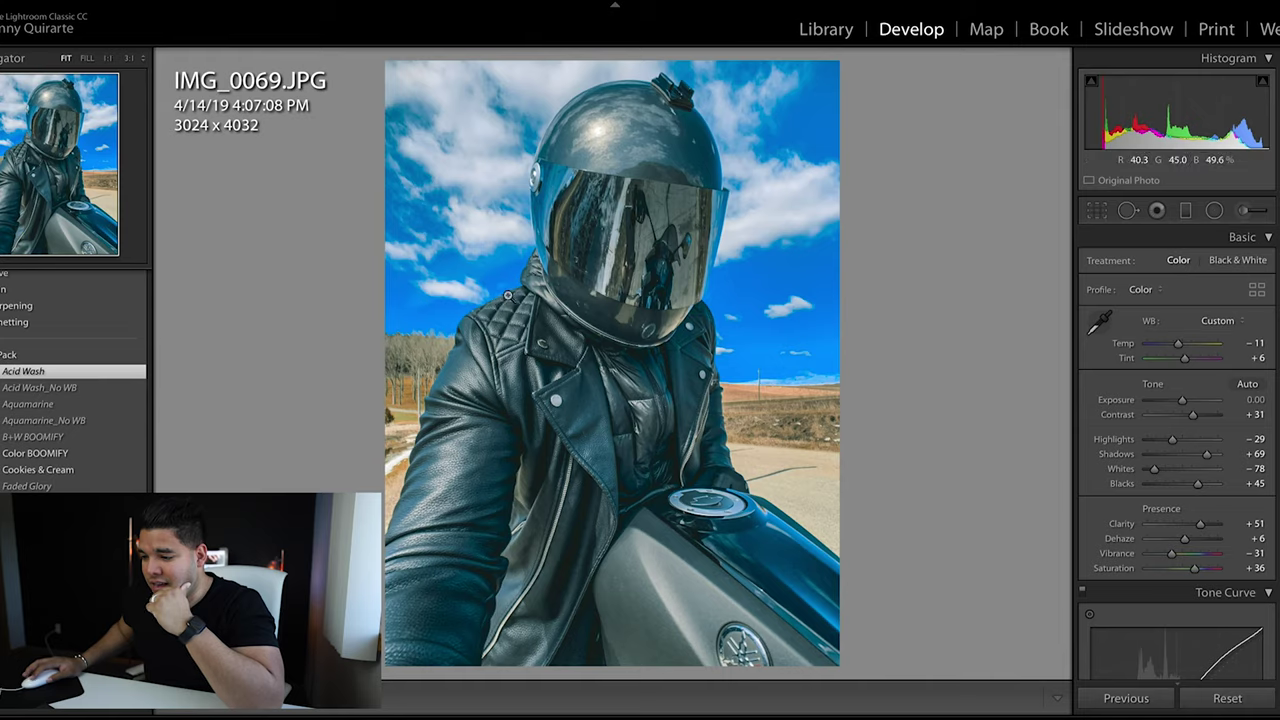
left_click(456, 319)
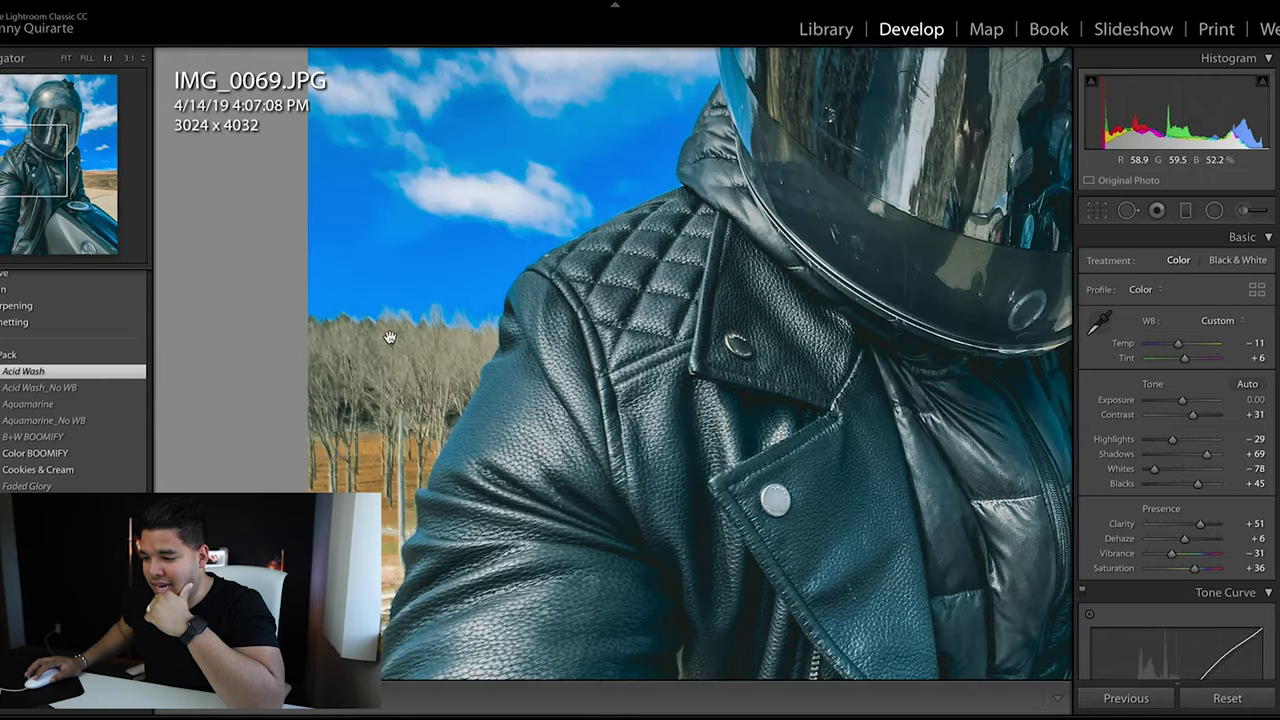
left_click(471, 334)
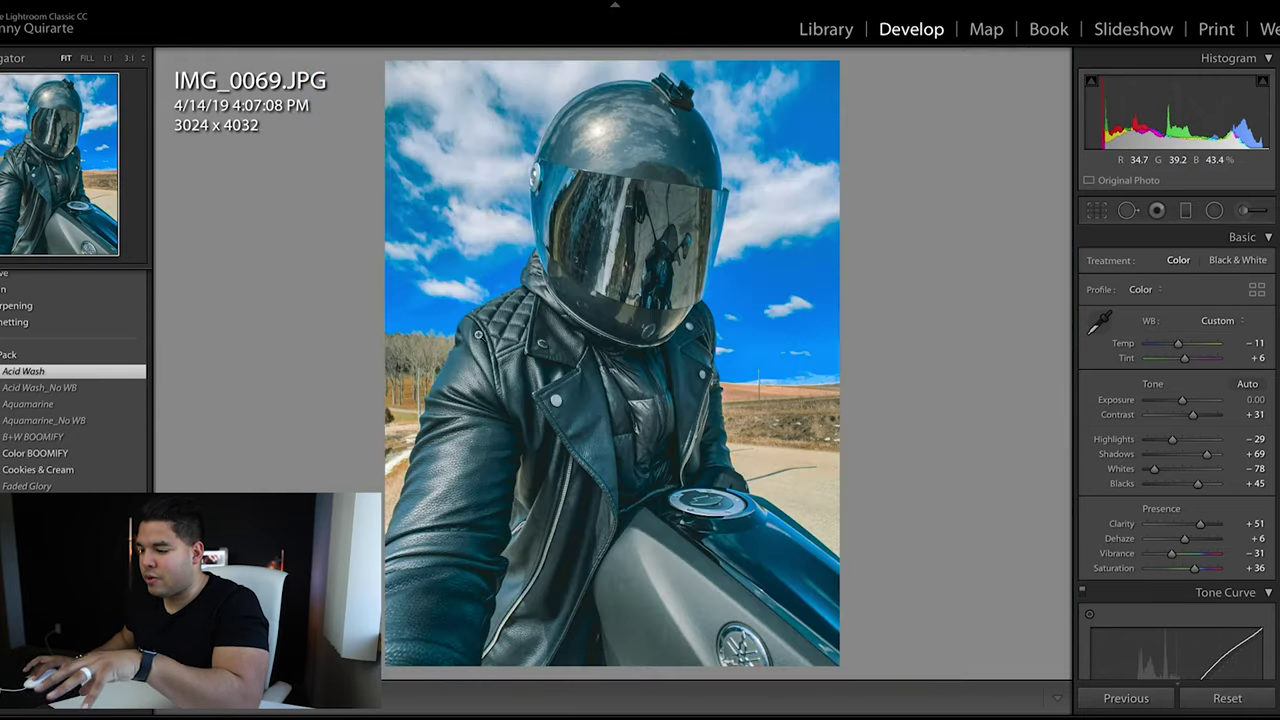
left_click(777, 385)
left_click(814, 384)
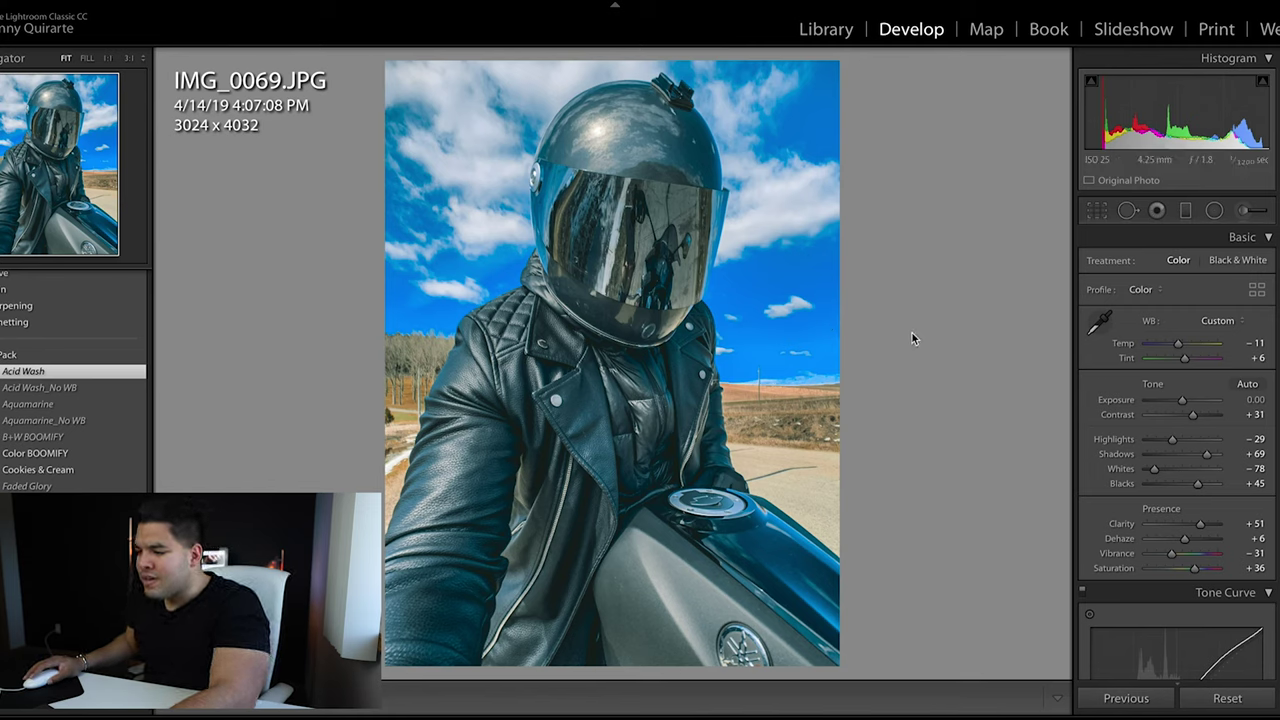
Try a temperature of -3 on the photo and undo it together with the Acid Wash preset
left_click_drag(1177, 344, 1182, 348)
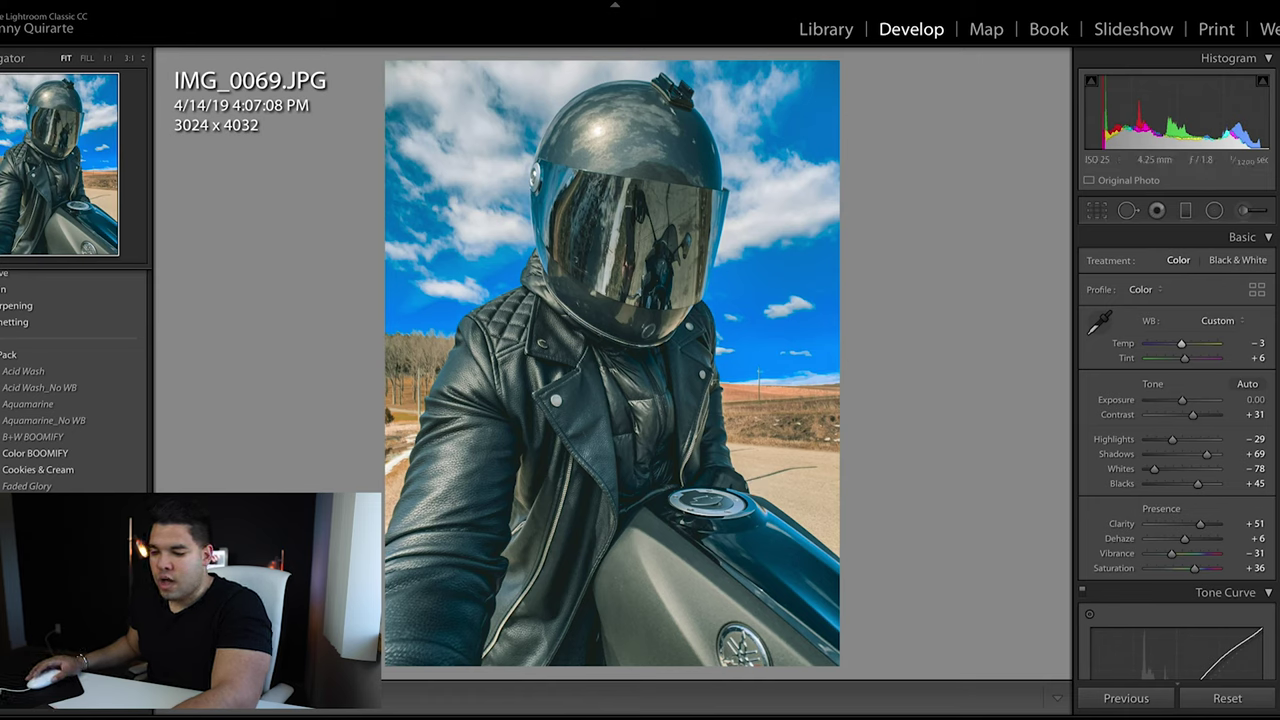
key("ctrl+z")
key("ctrl+z")
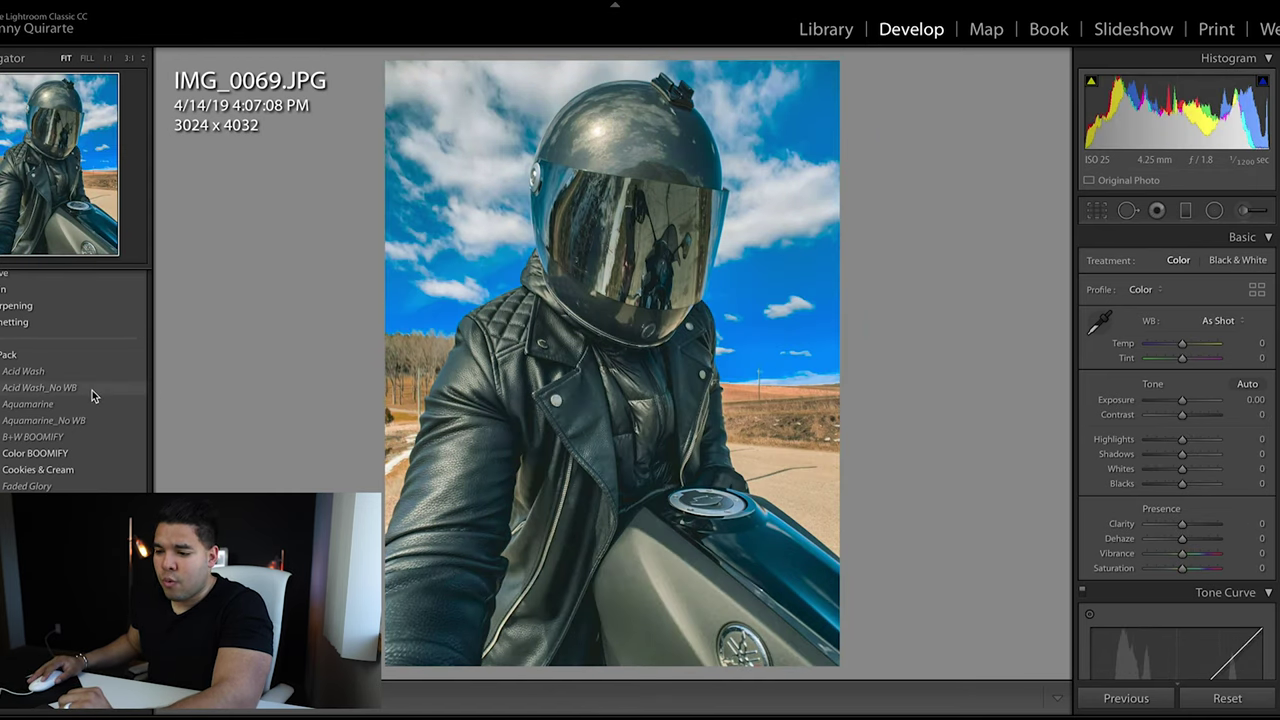
Apply the Acid Wash_No WB preset and compare it with the regular Acid Wash version
left_click(91, 390)
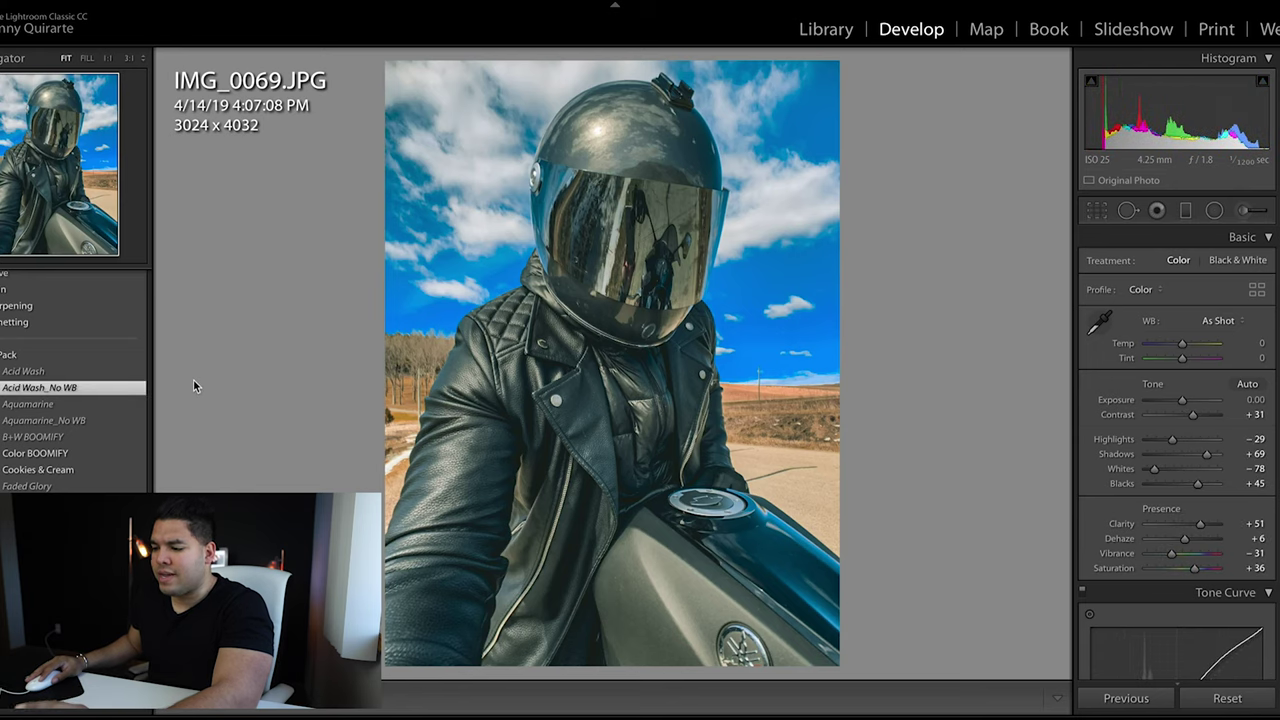
left_click(23, 375)
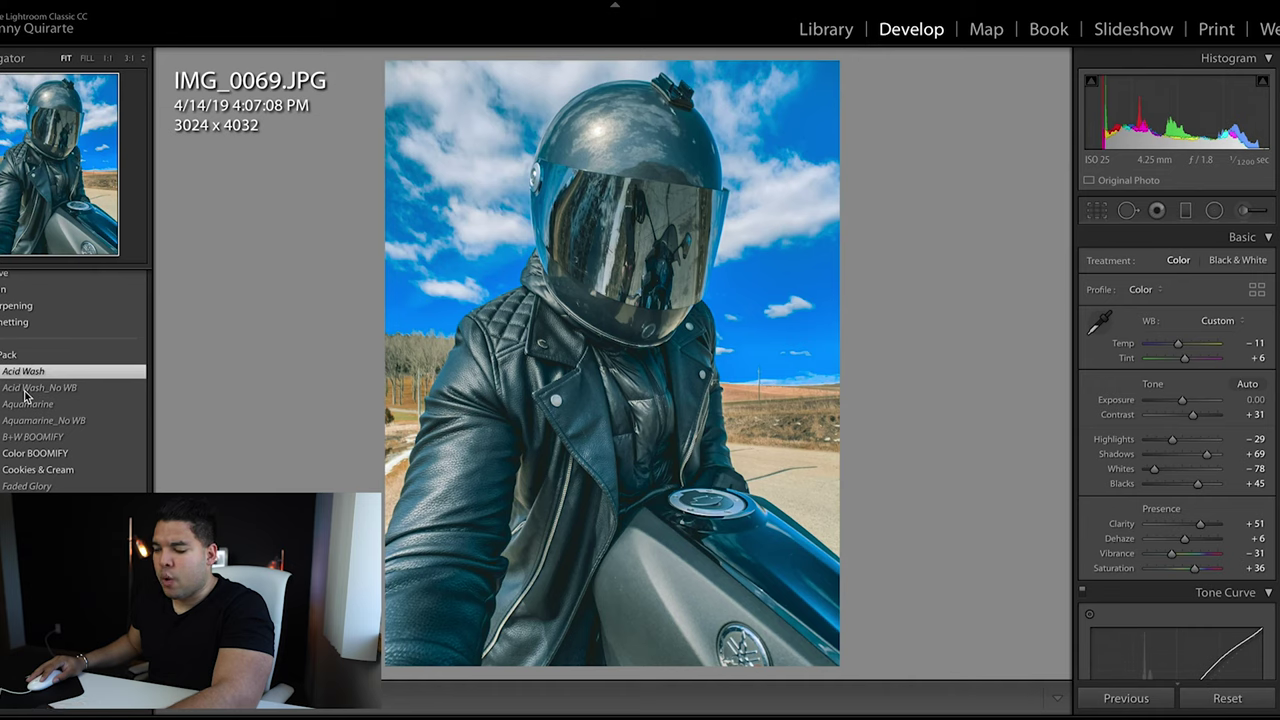
left_click(24, 396)
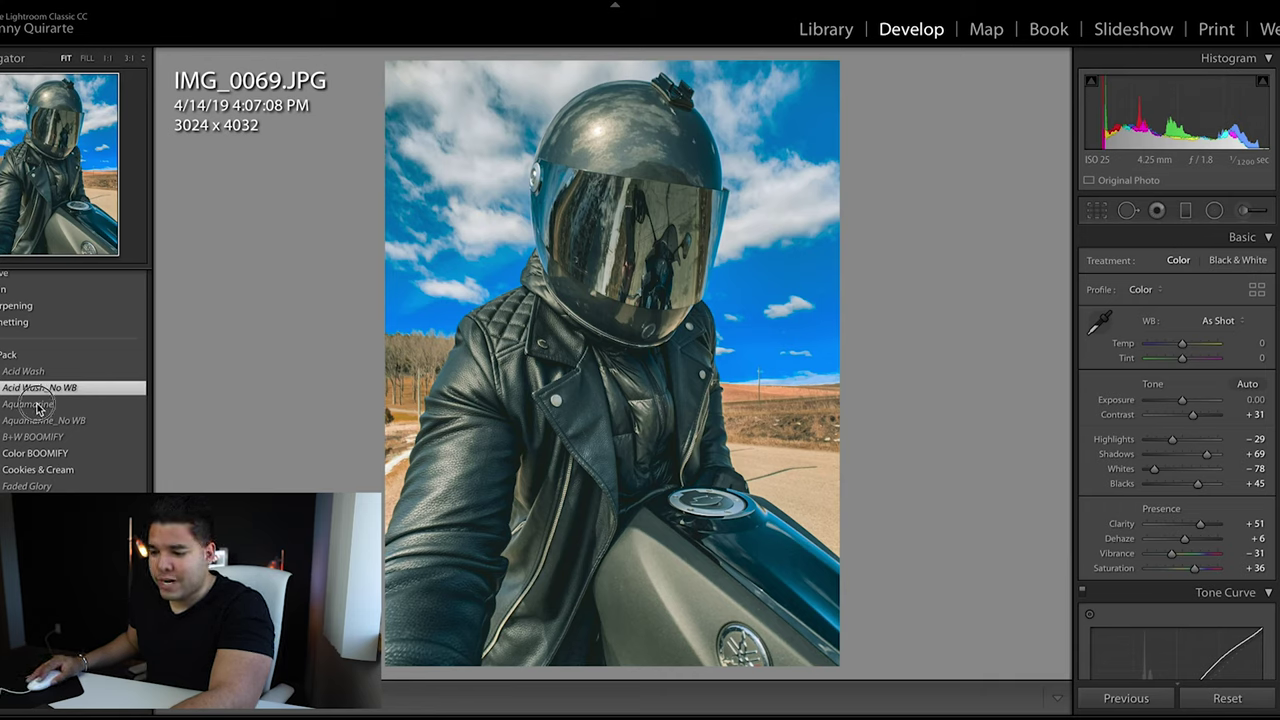
Try the Aquamarine preset and its Aquamarine_No WB variant on the photo
key("Down")
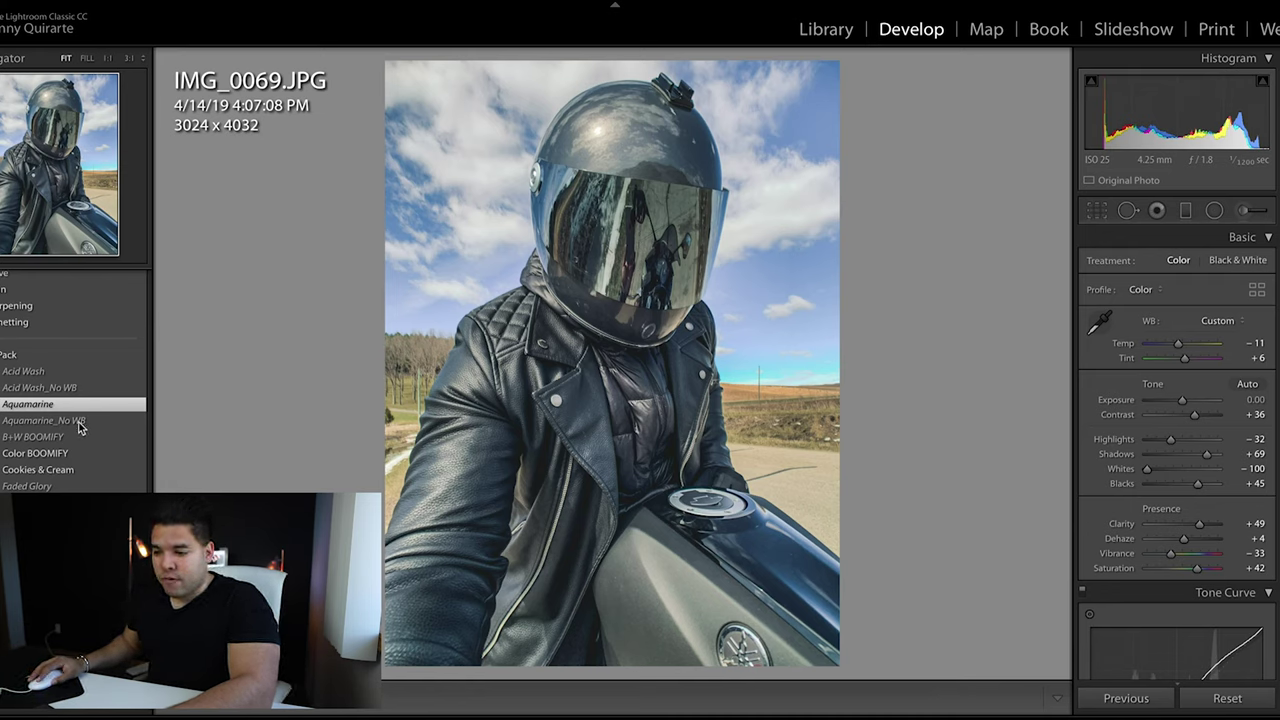
left_click(109, 425)
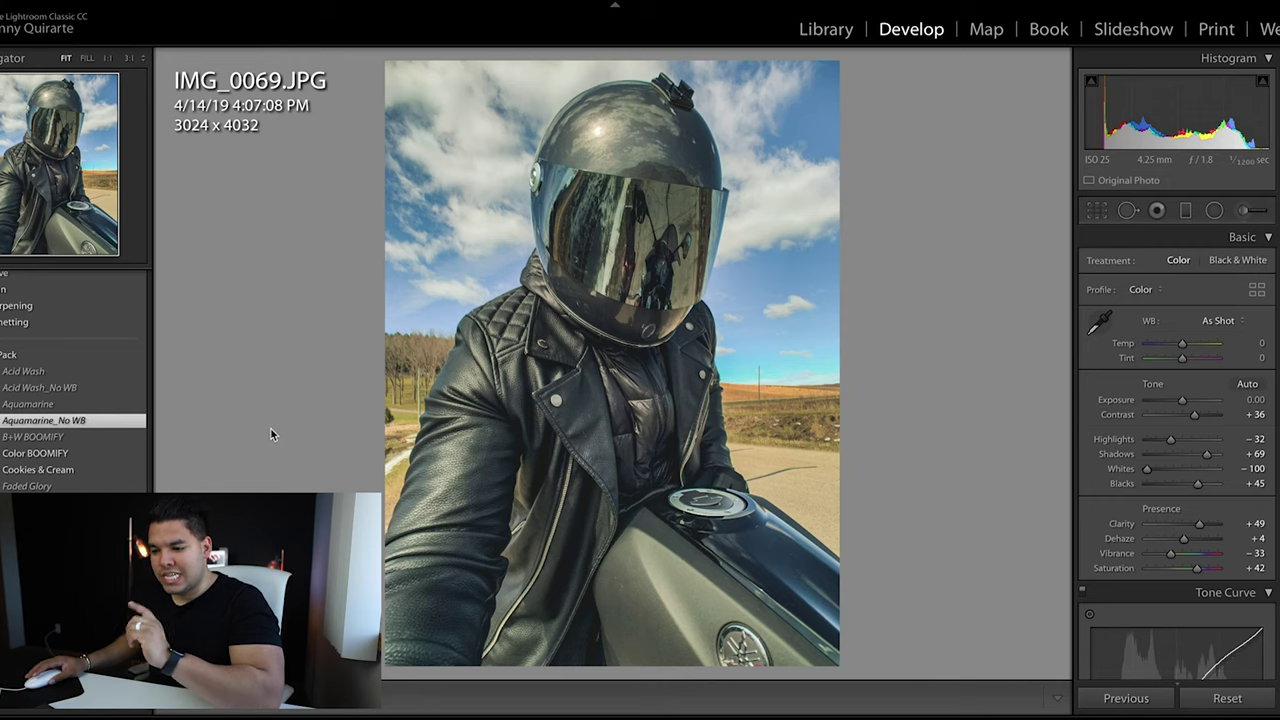
Apply the B+W BOOMIFY preset and compare it with the original, examining the helmet visor and fuel tank up close
left_click(50, 440)
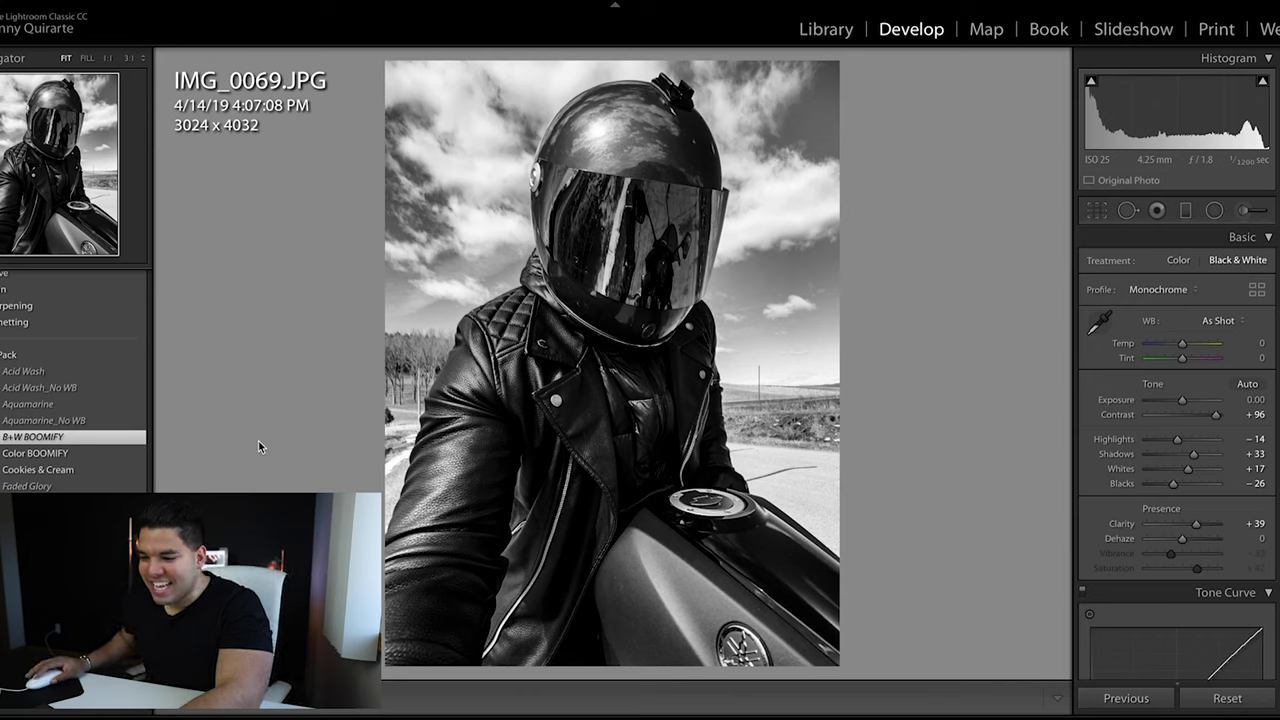
key("backslash")
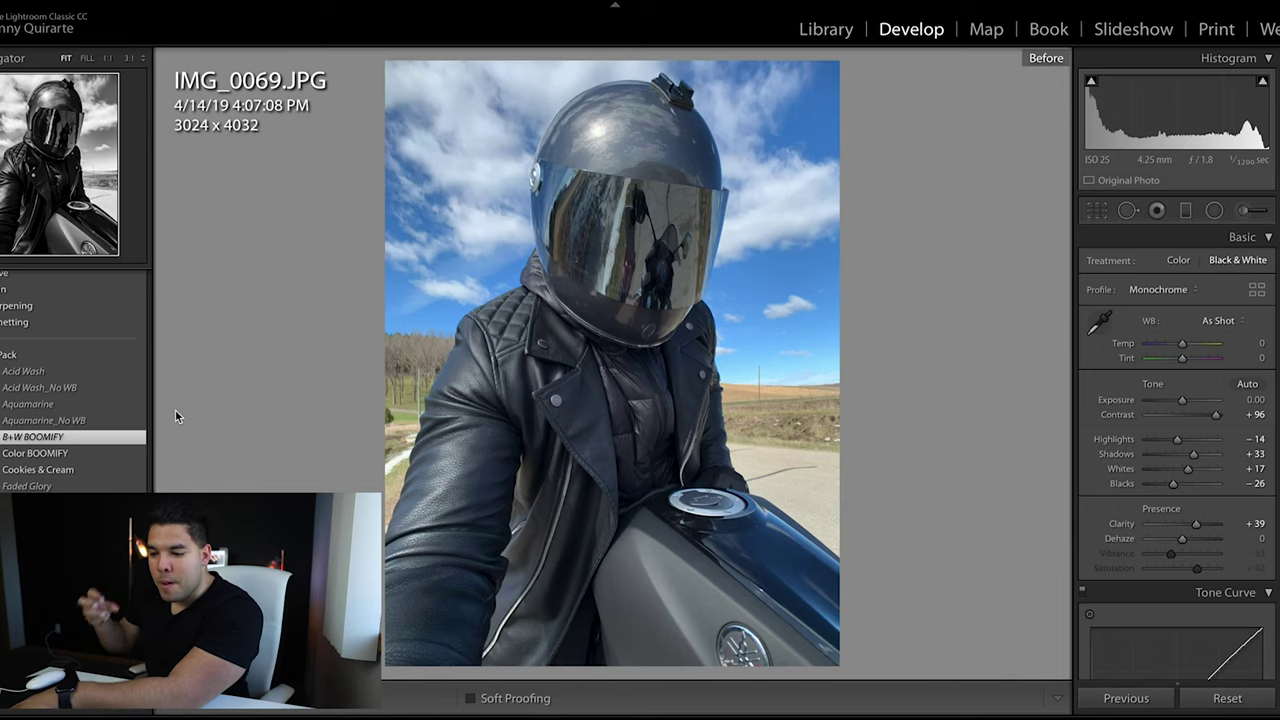
key("backslash")
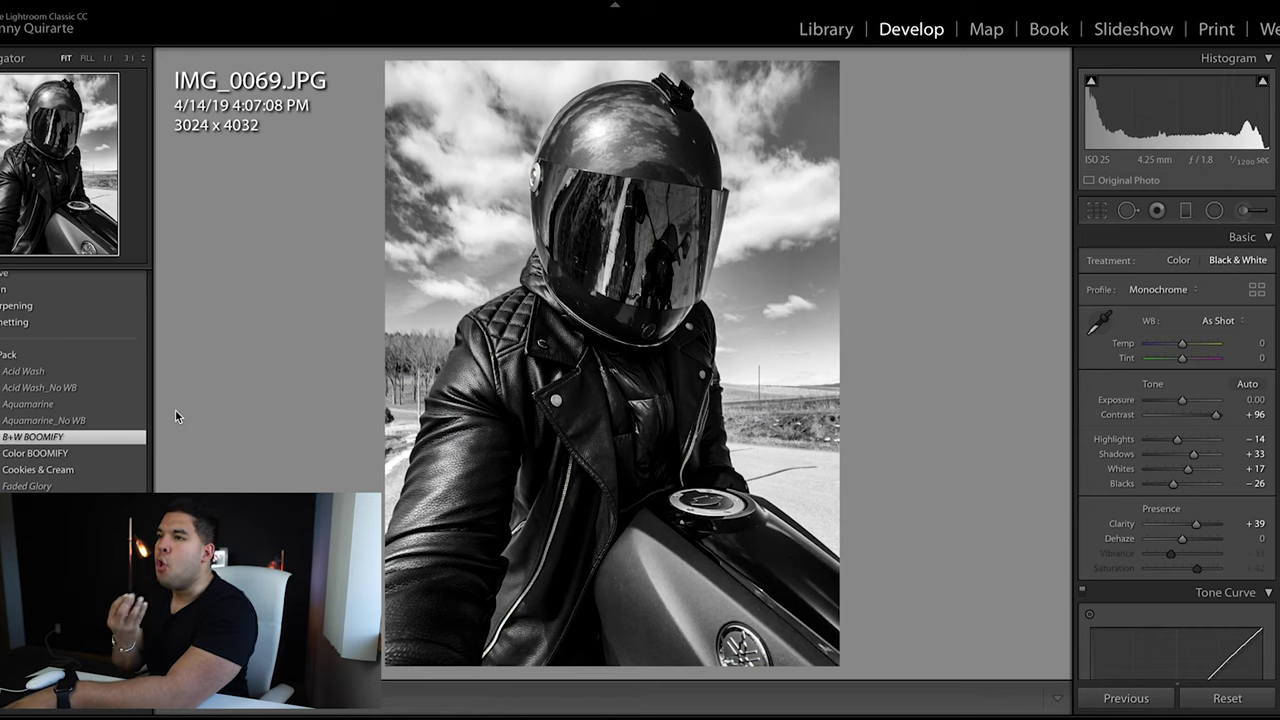
key("backslash")
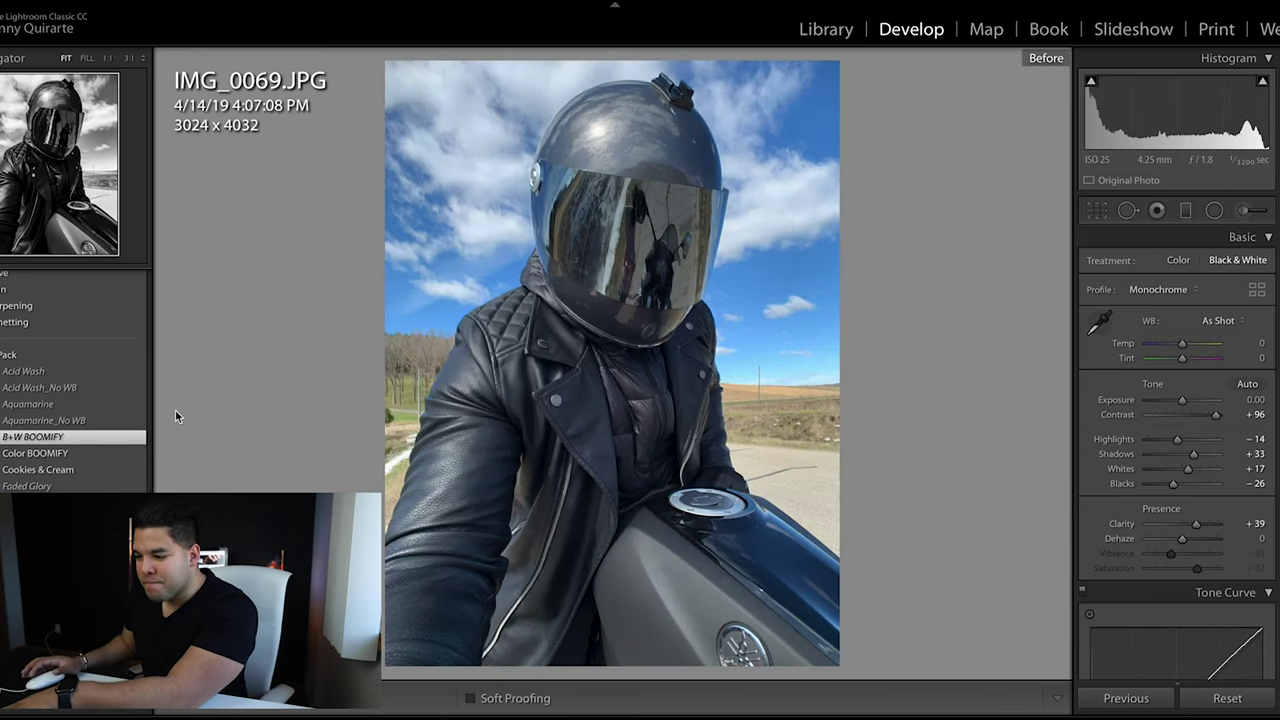
key("backslash")
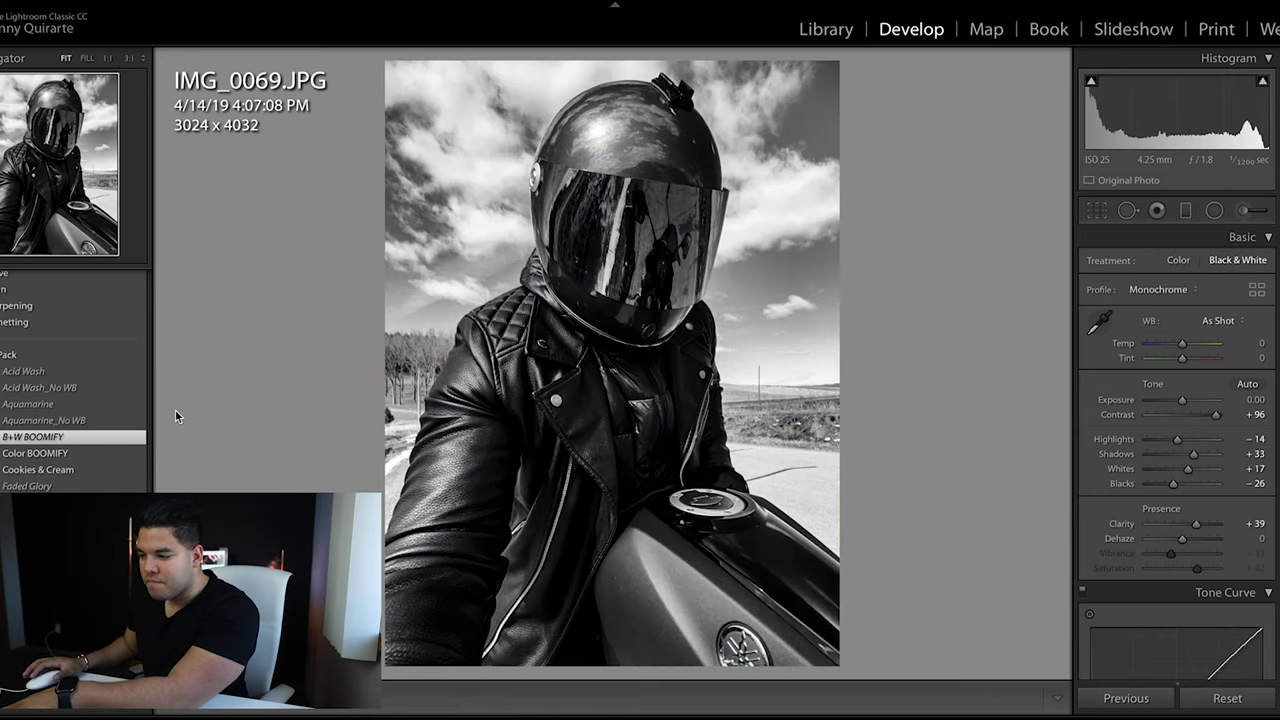
key("backslash")
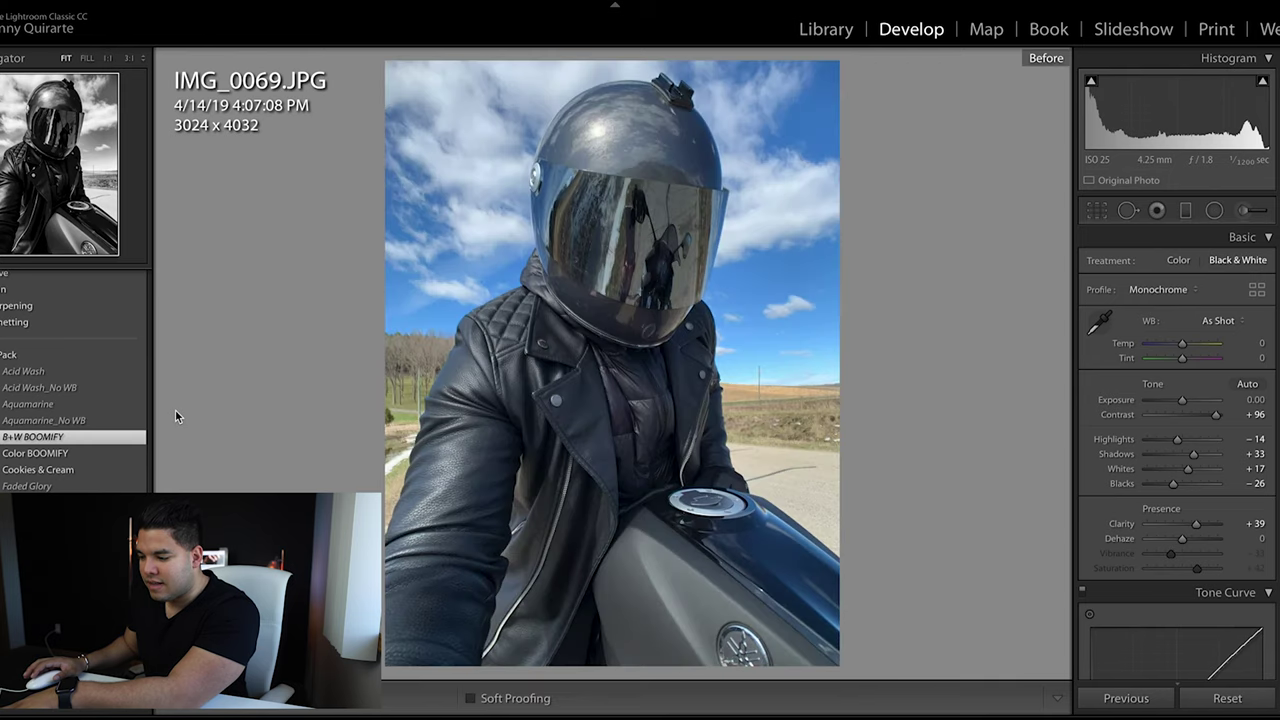
key("backslash")
key("backslash")
key("backslash")
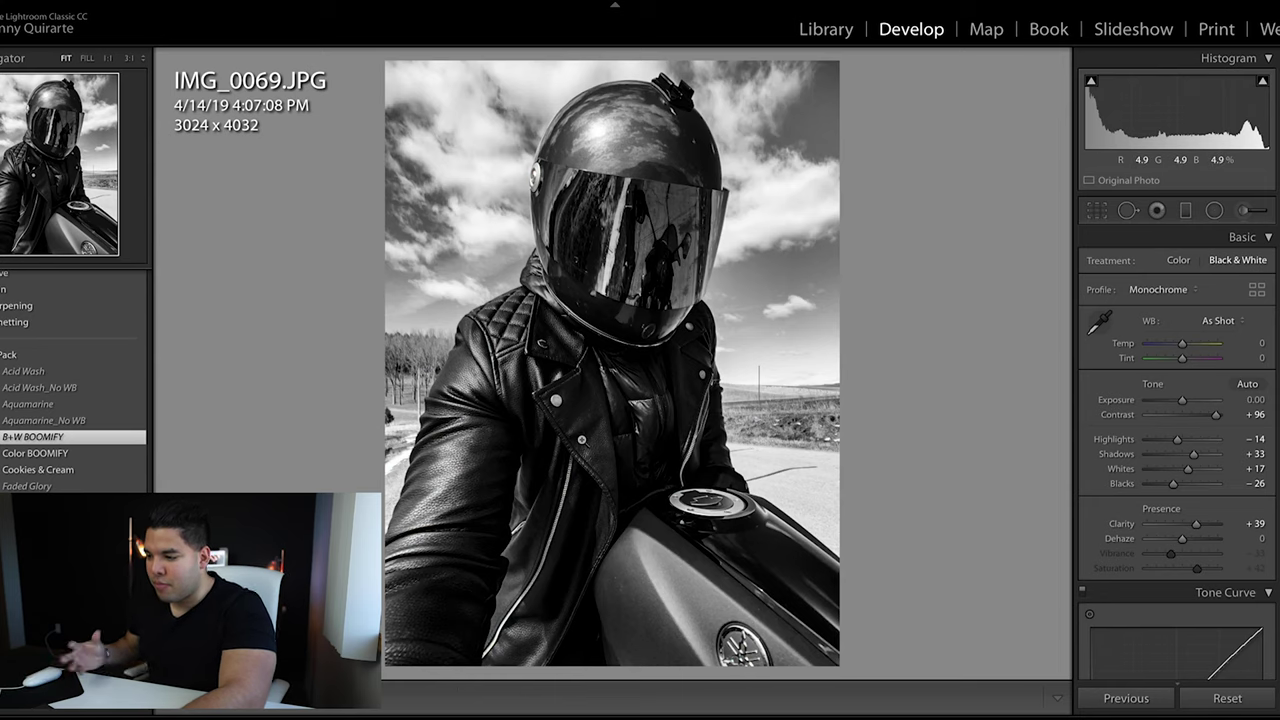
left_click(663, 221)
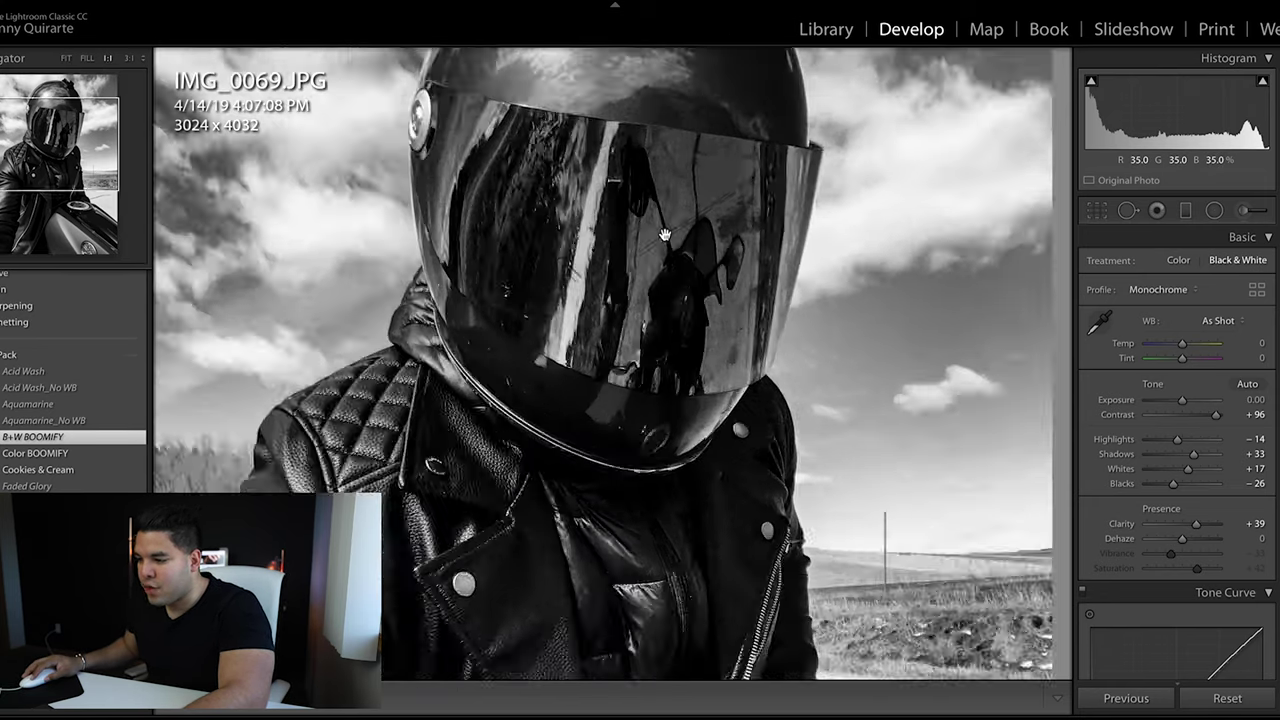
left_click(720, 518)
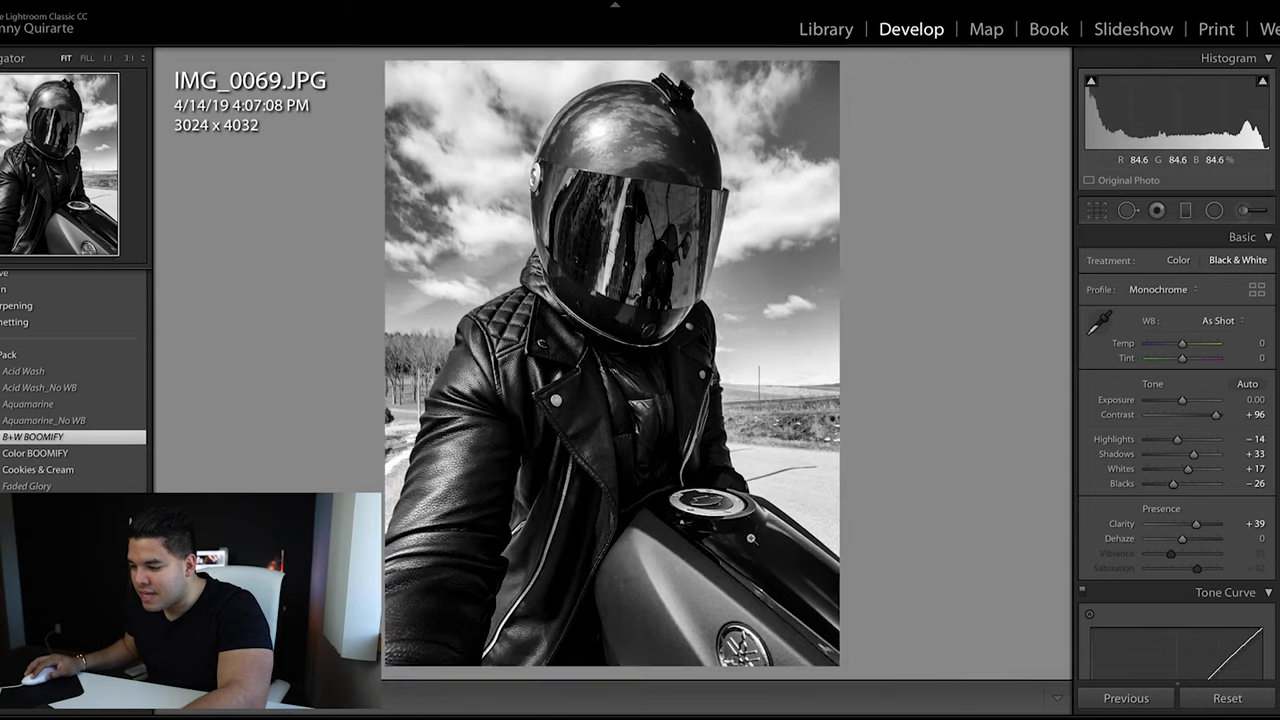
left_click(748, 562)
left_click(739, 573)
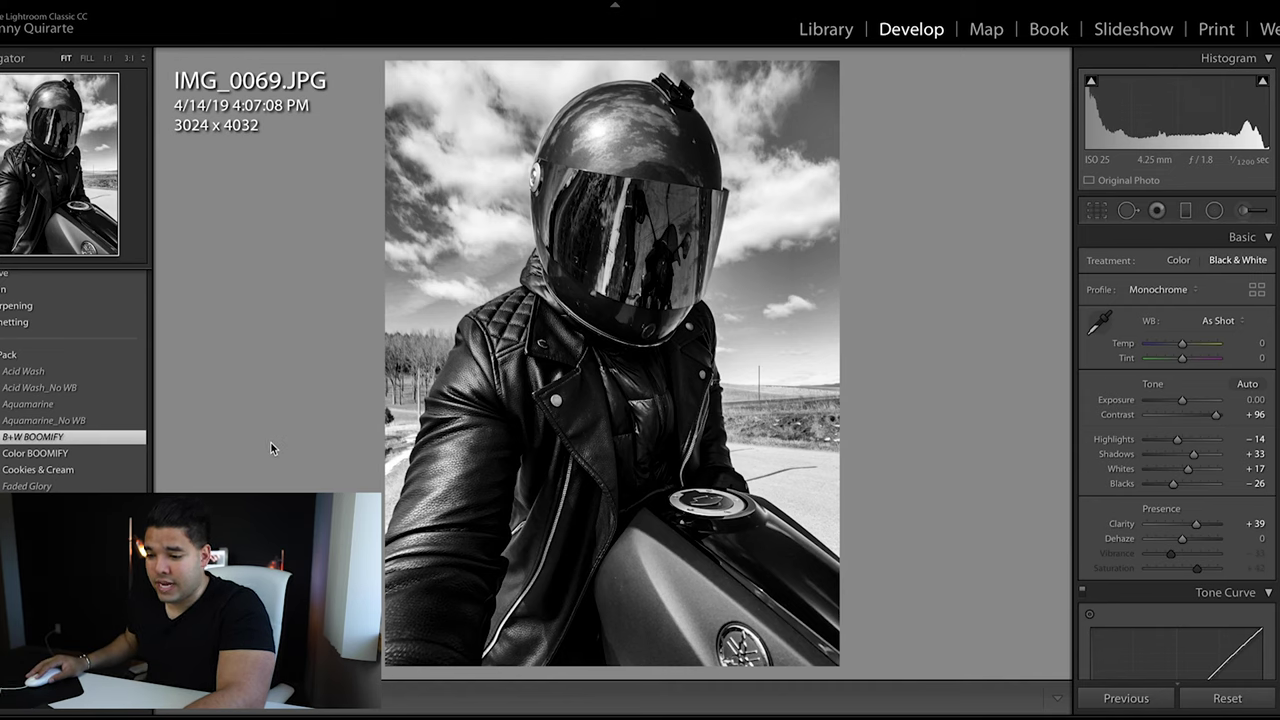
Apply the Color BOOMIFY preset with a temperature of +2 and examine the jacket and fuel tank up close
left_click(57, 455)
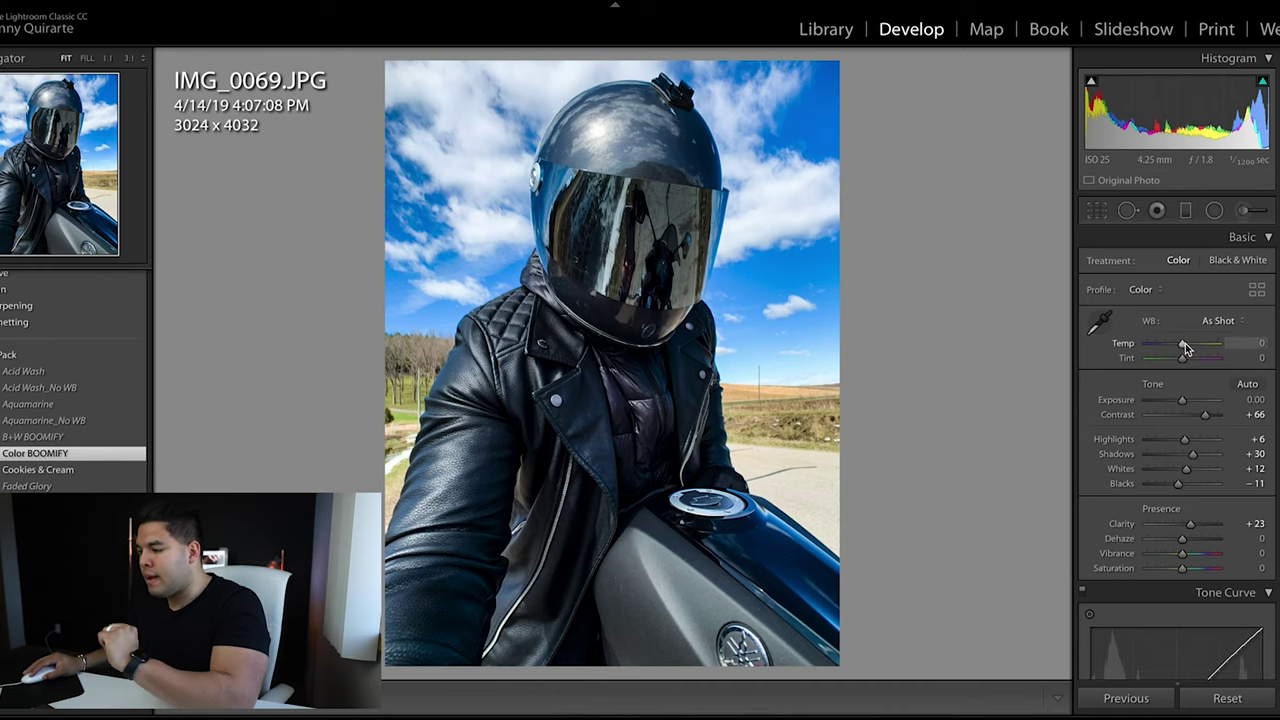
left_click_drag(1185, 347, 1188, 347)
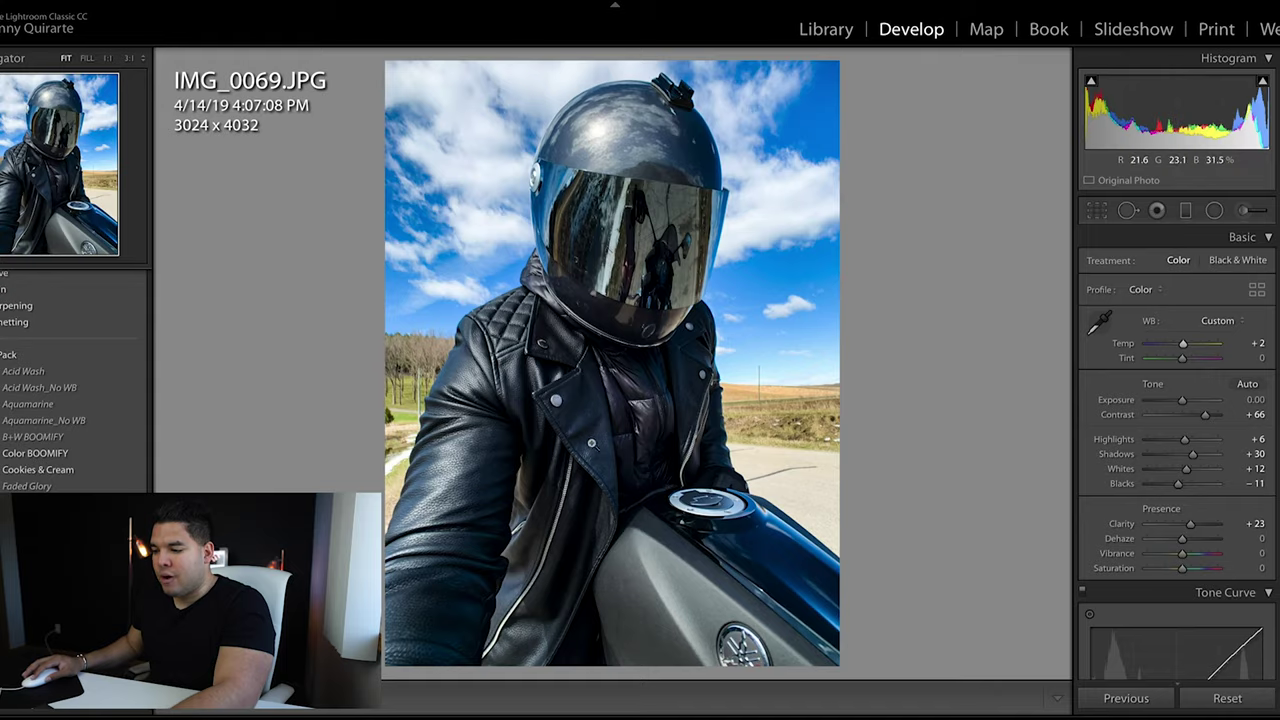
left_click(573, 438)
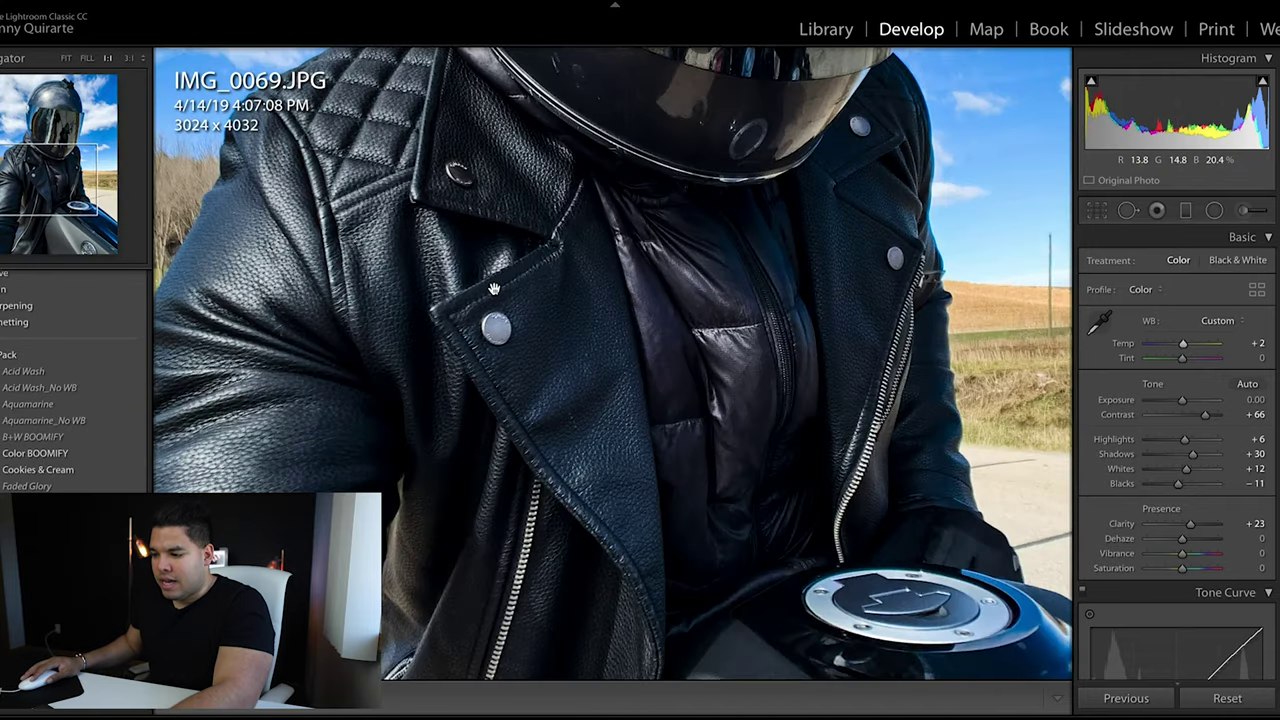
left_click(543, 380)
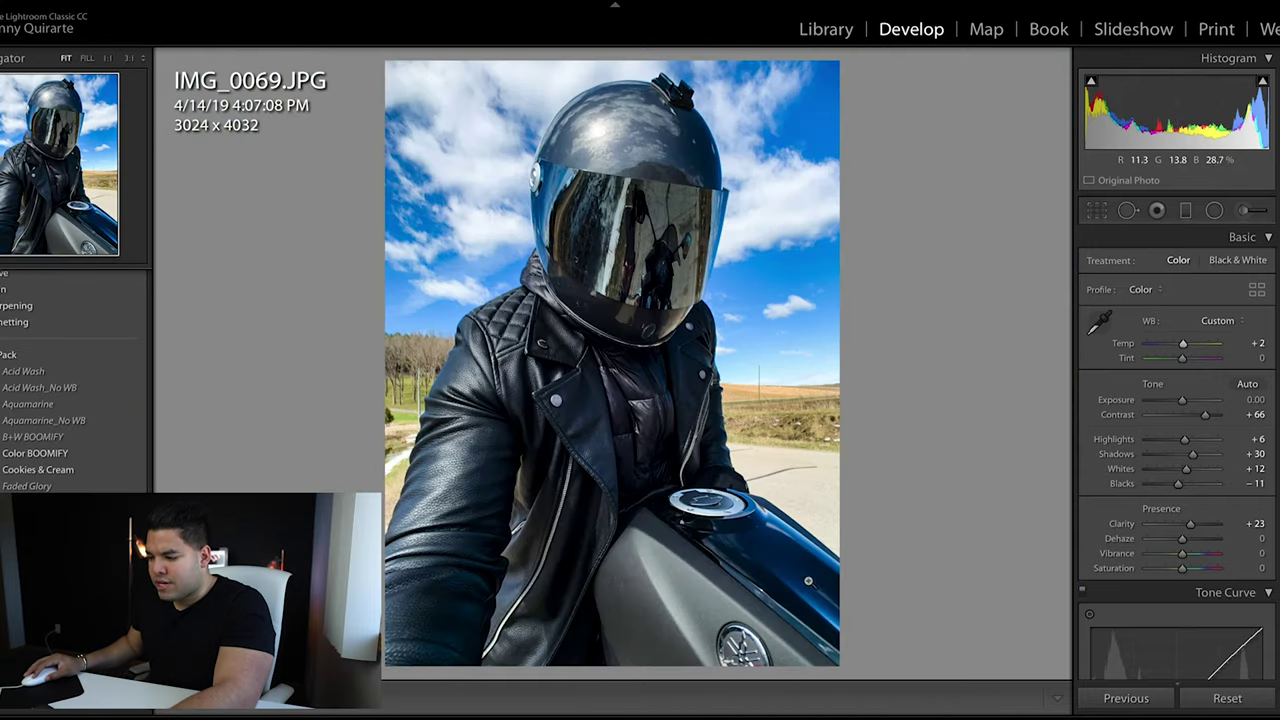
left_click(775, 560)
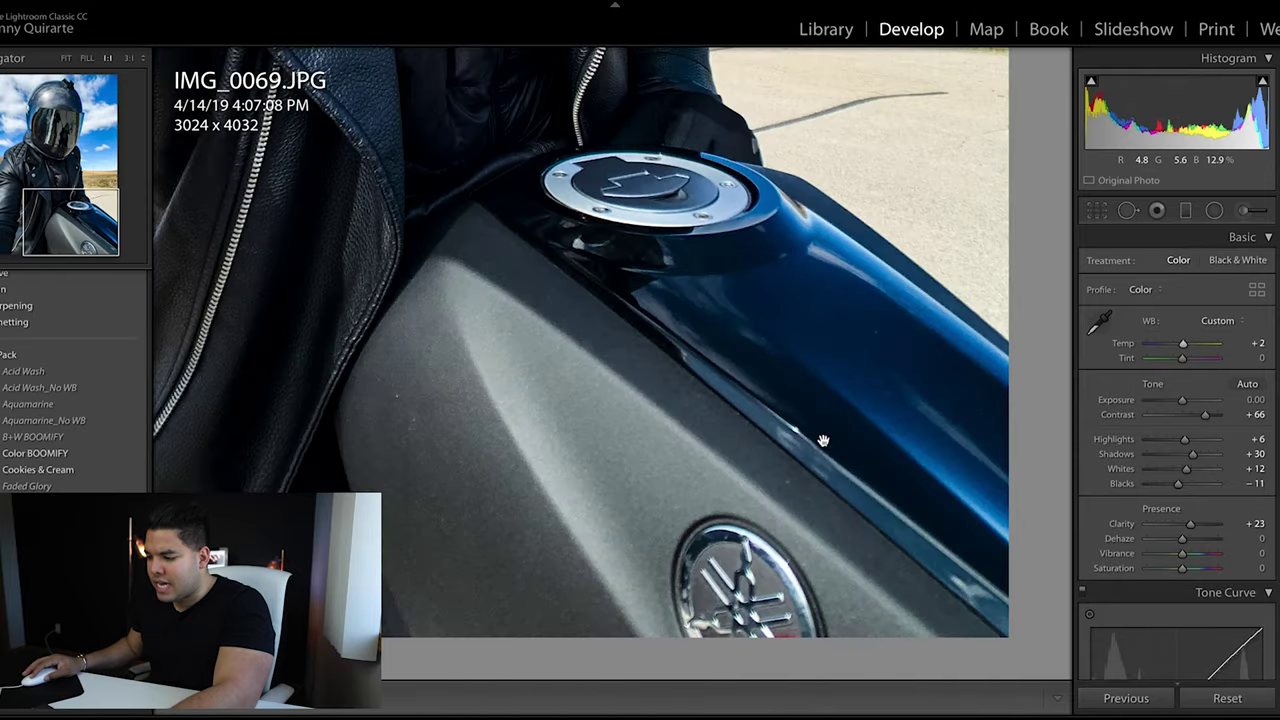
left_click(818, 436)
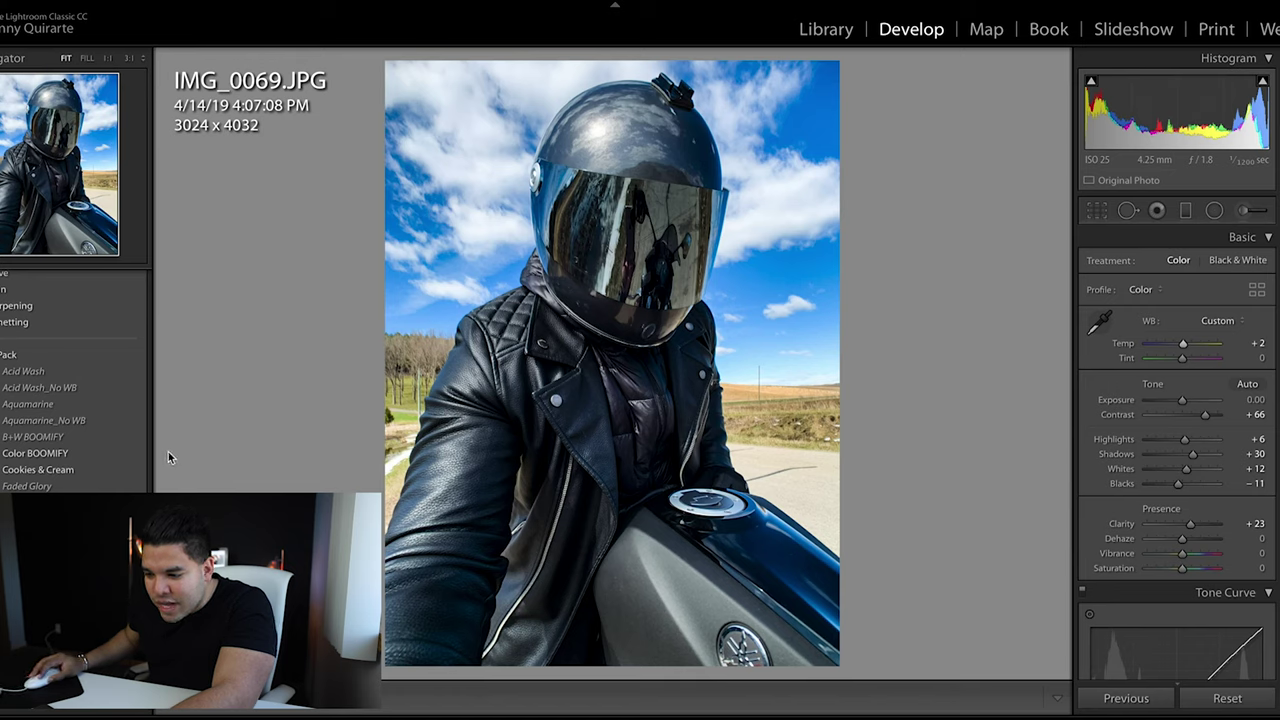
Try the Cookies & Cream preset on the motorcycle rider photo
left_click(57, 471)
left_click(57, 472)
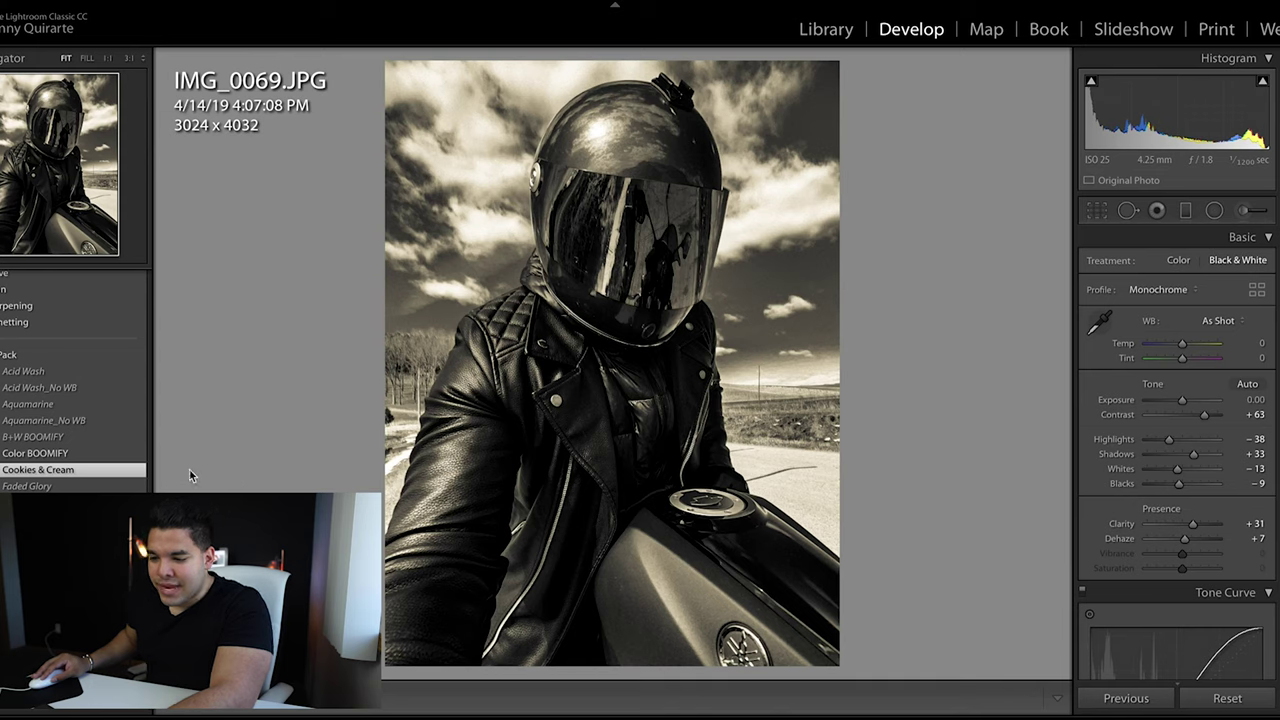
Apply the Faded Glory preset and examine the trees behind the jacket sleeve and the field at the horizon
left_click(88, 487)
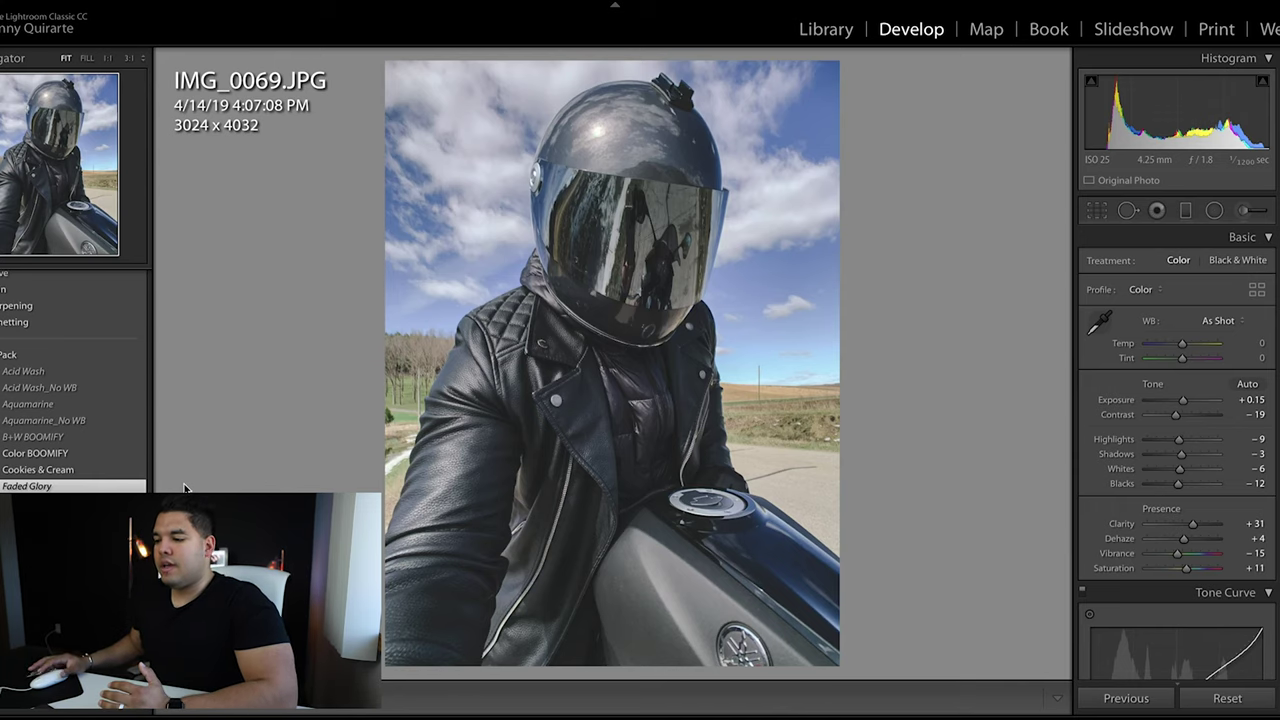
left_click(184, 487)
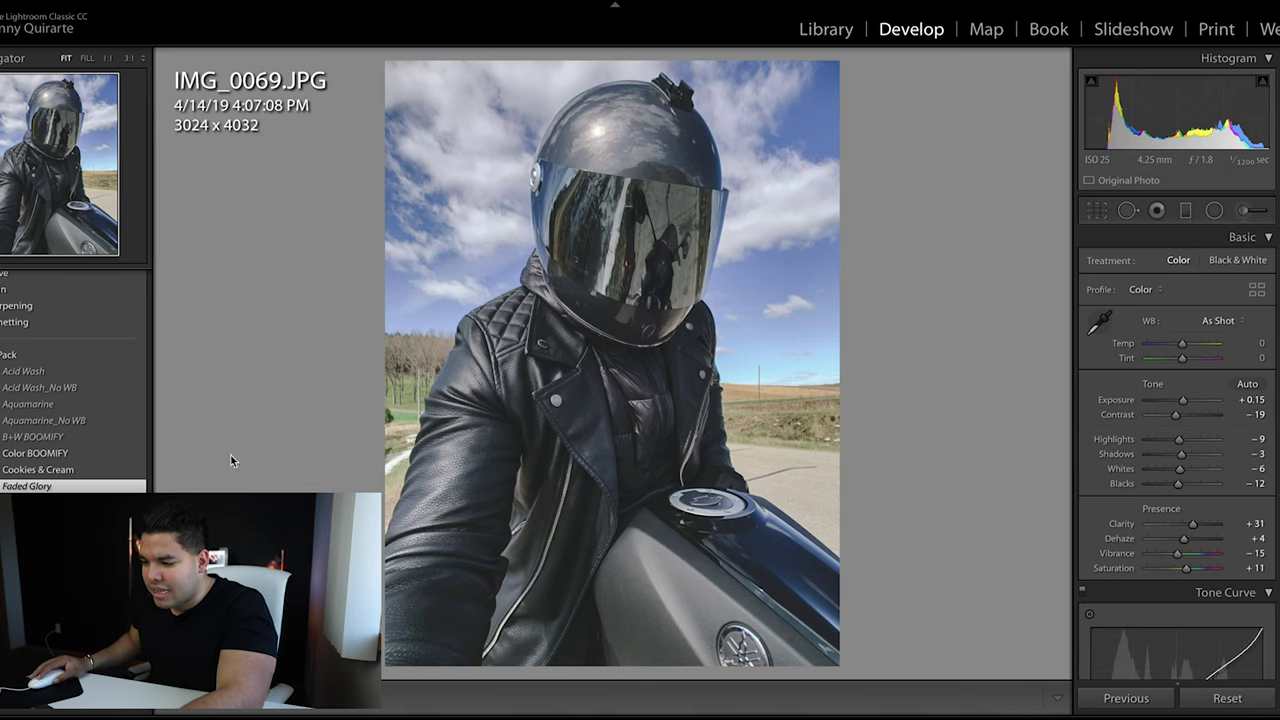
left_click(391, 335)
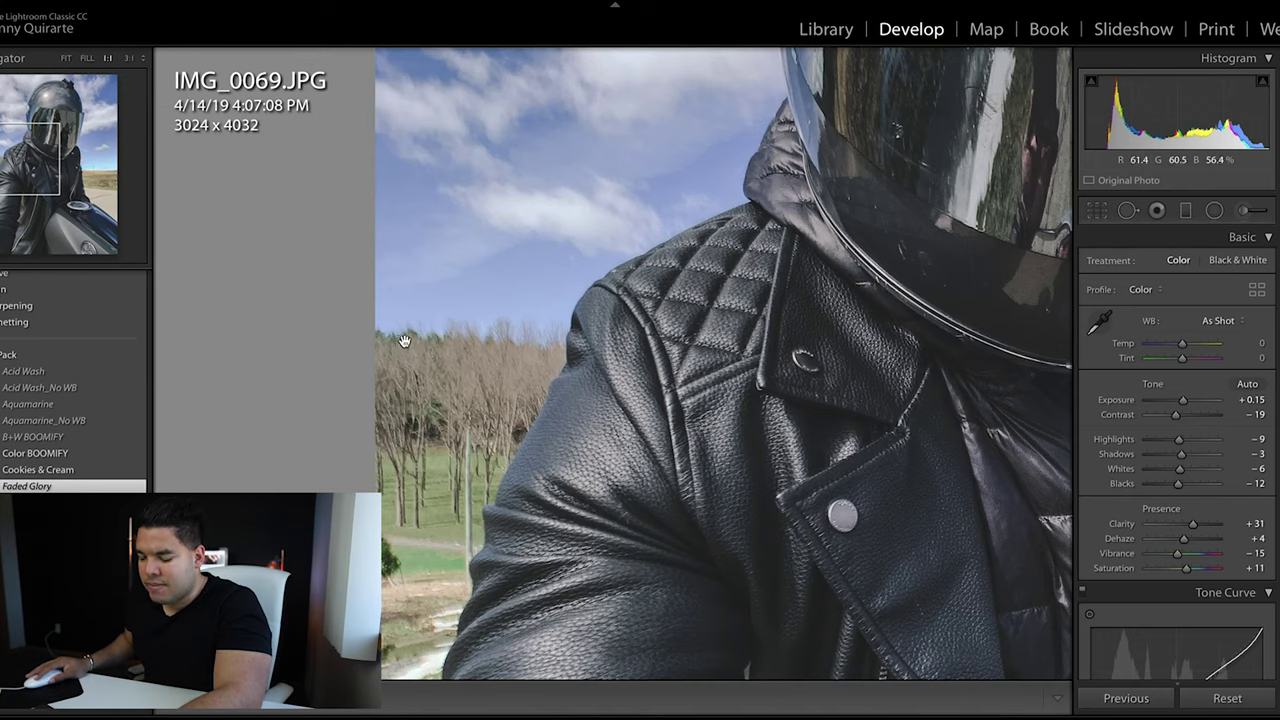
left_click(466, 342)
left_click(818, 366)
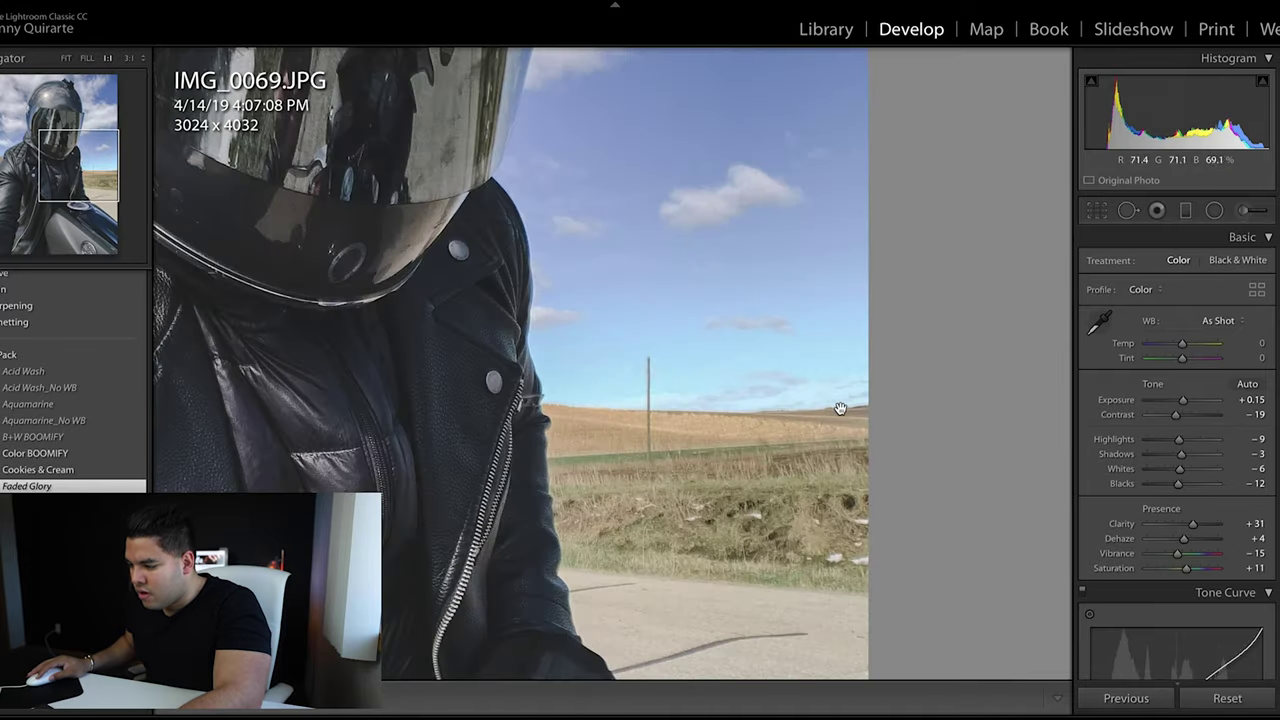
Apply the black-and-white preset based on the B&W 11 profile and examine the helmet visor and leather jacket up close
left_click(839, 410)
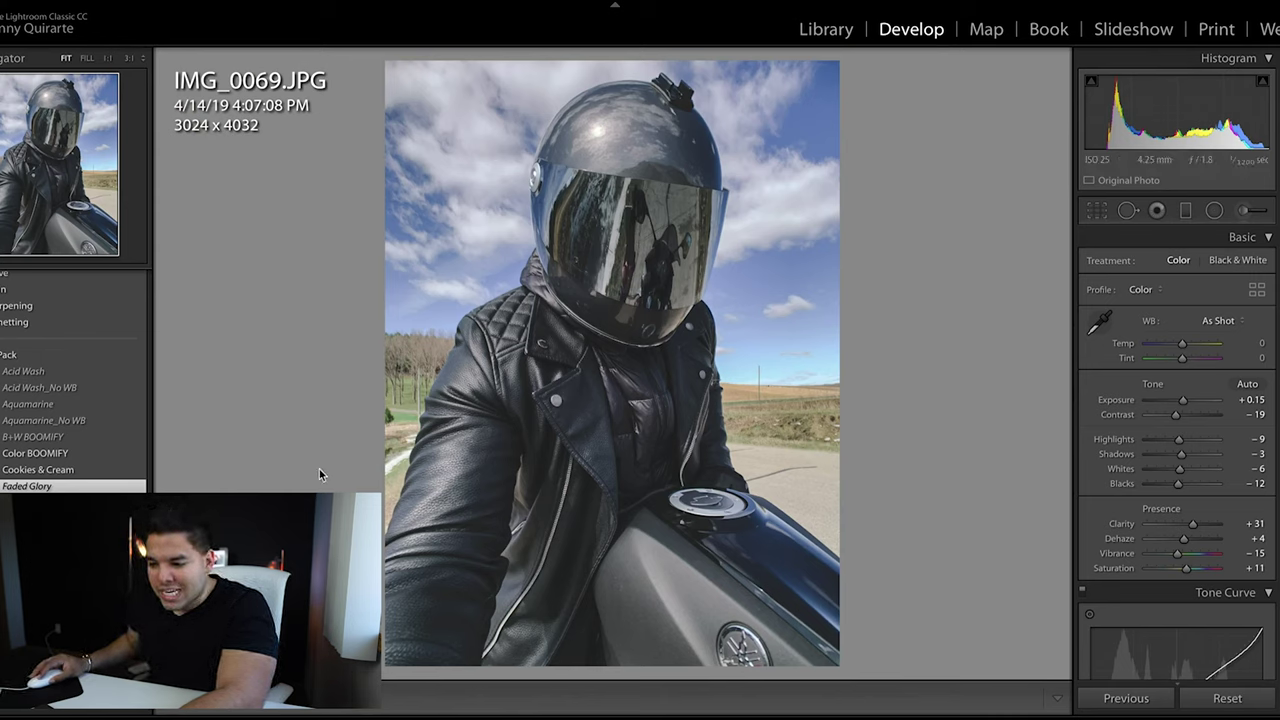
left_click(40, 486)
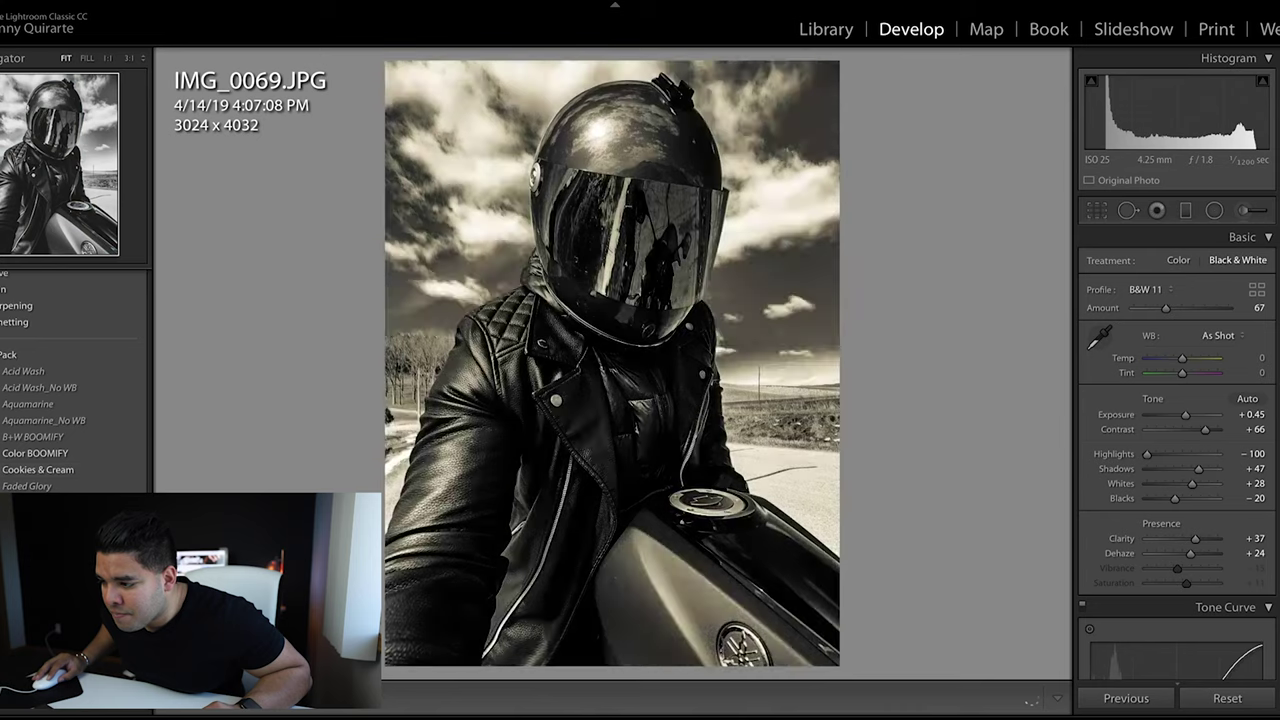
left_click(616, 263)
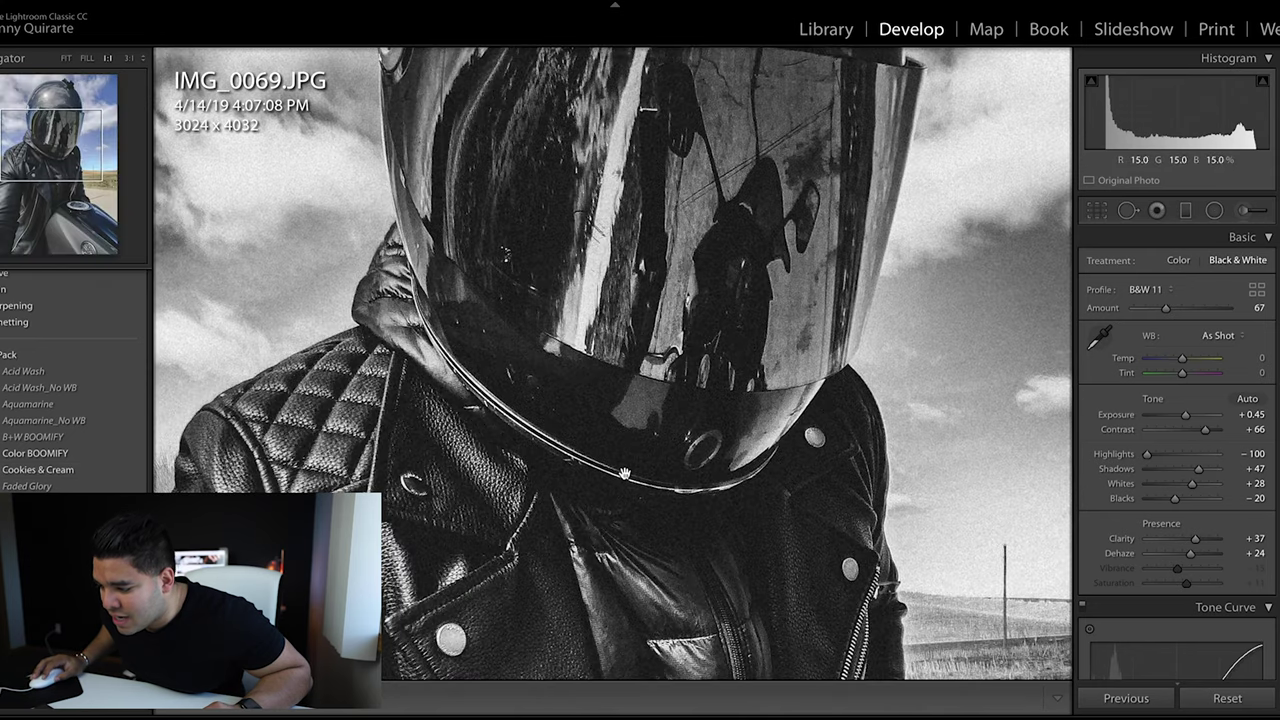
left_click(623, 470)
left_click(625, 372)
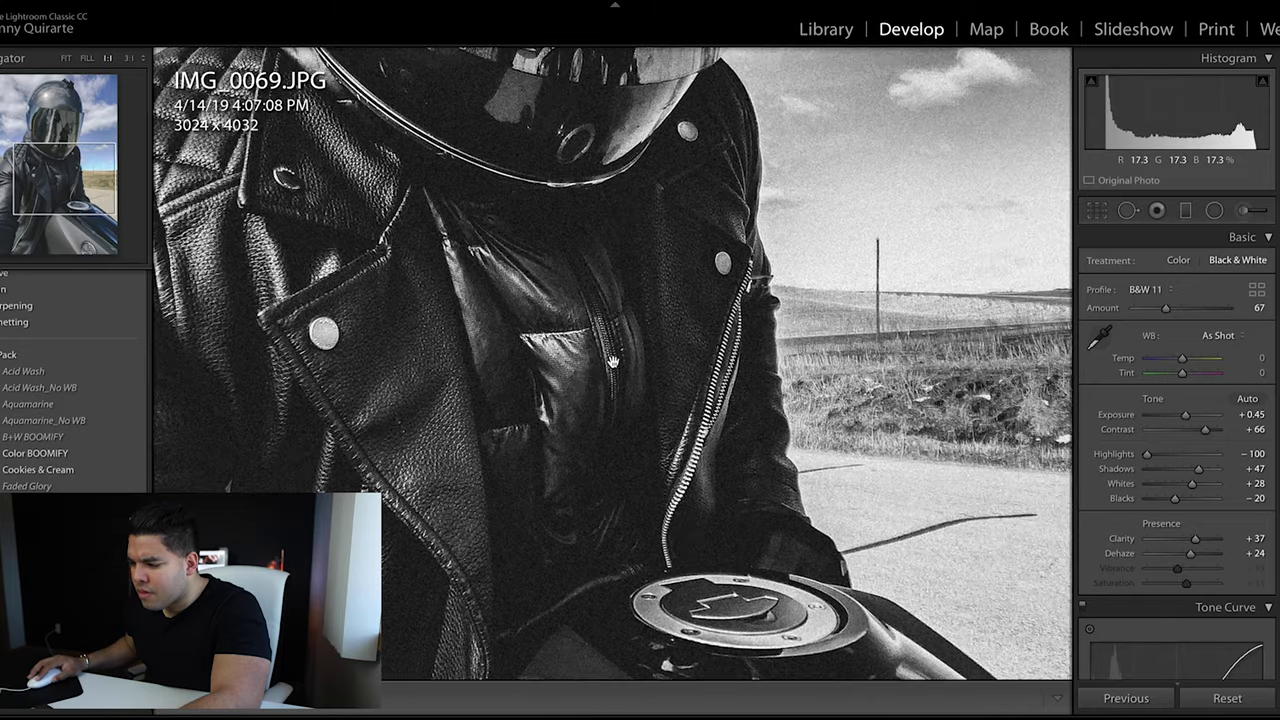
left_click(611, 361)
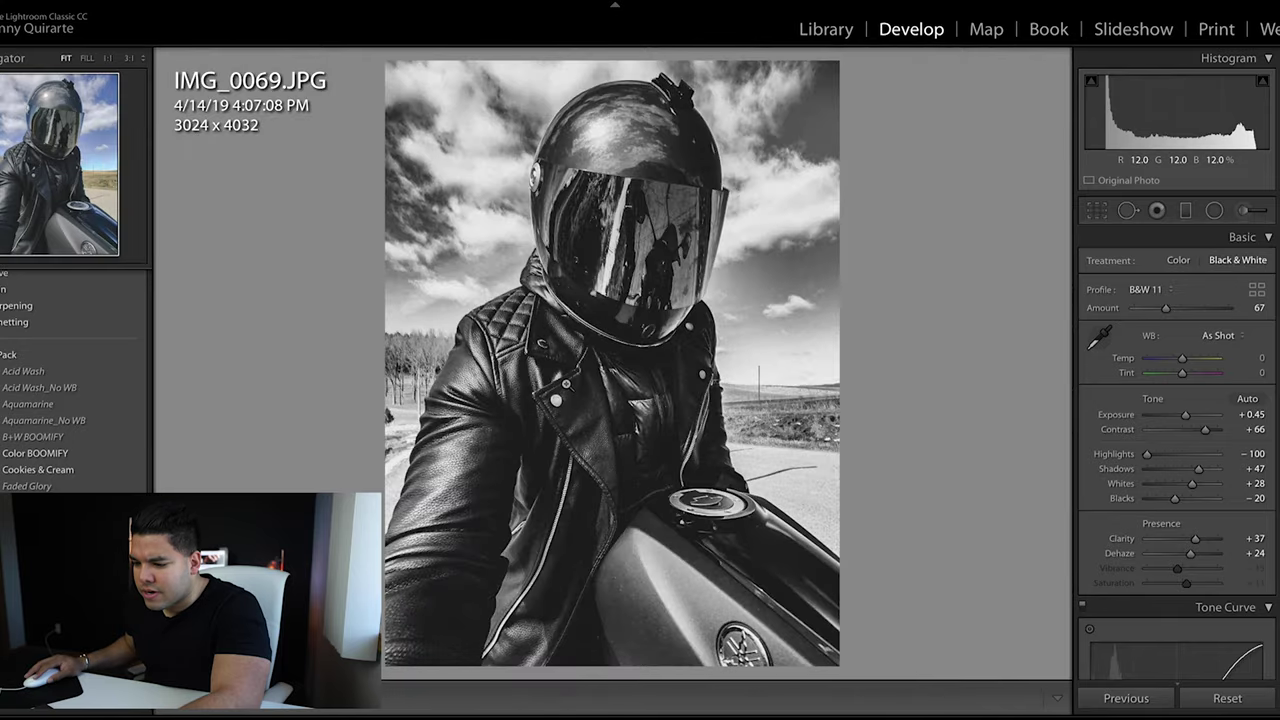
left_click(598, 322)
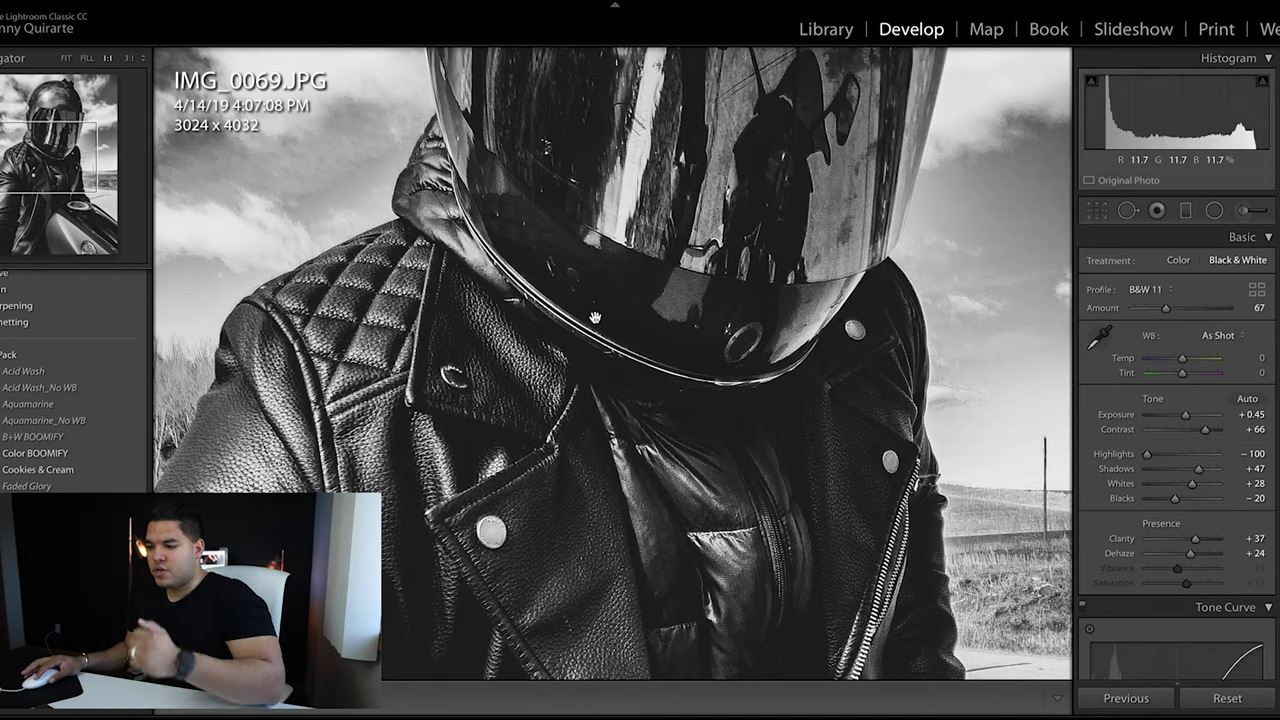
left_click(594, 318)
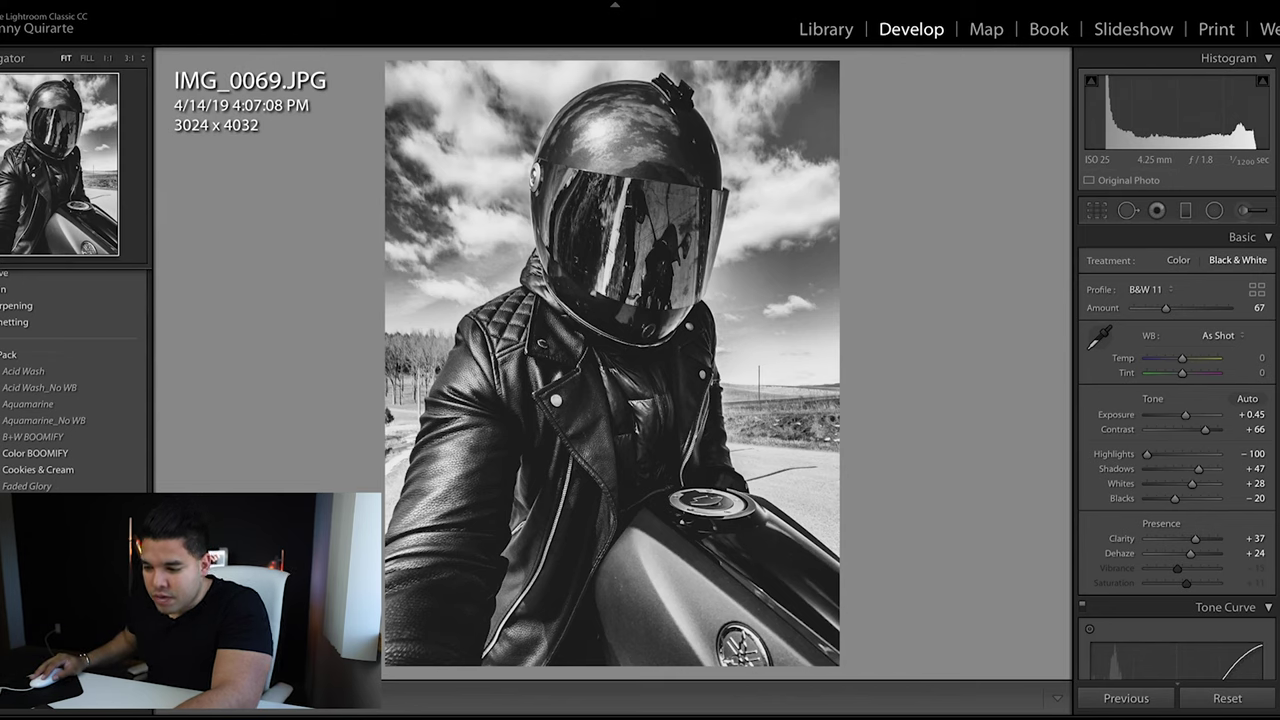
Try the soft color preset with contrast −63 and shadows +39, and compare it repeatedly with the original photo
key("backslash")
key("ctrl+z")
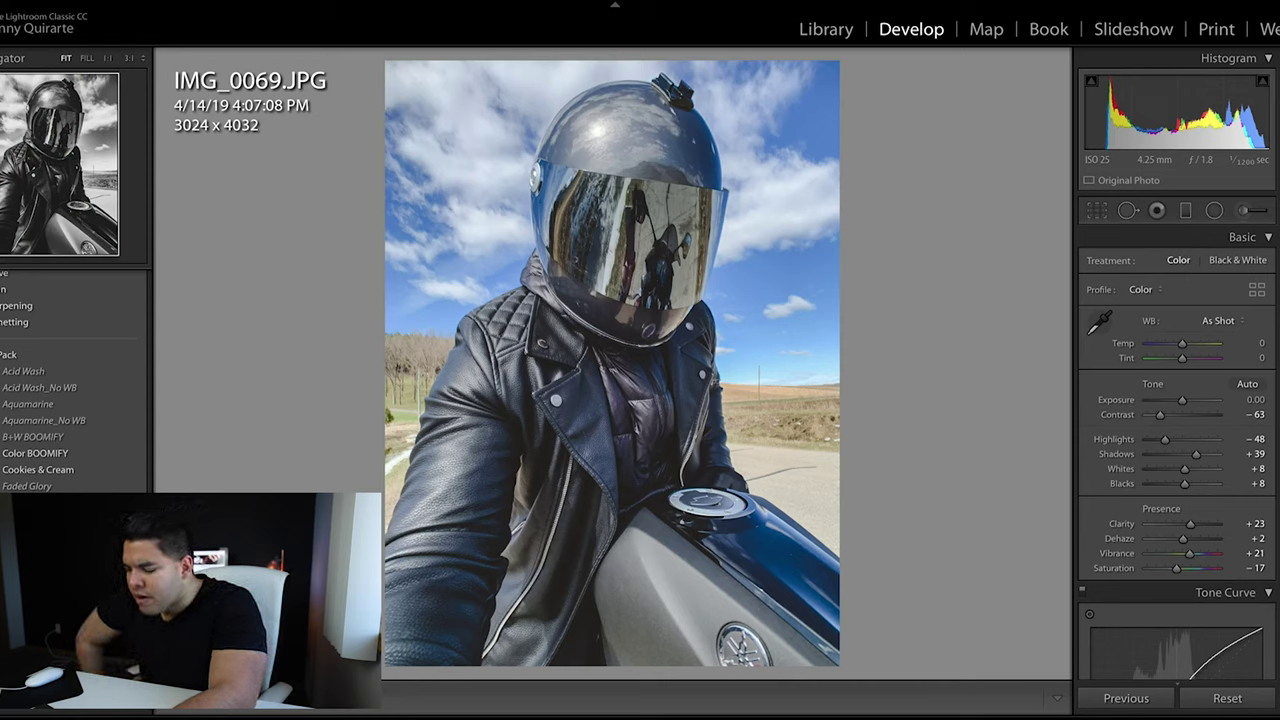
key("backslash")
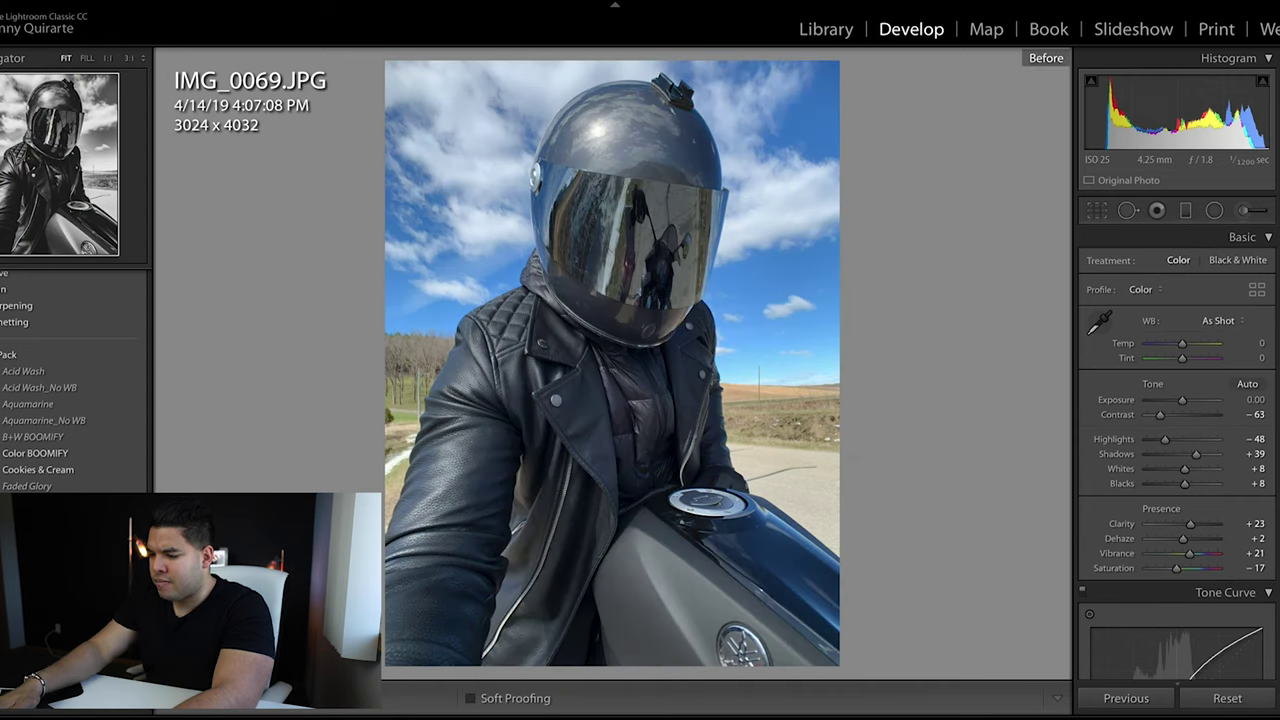
key("backslash")
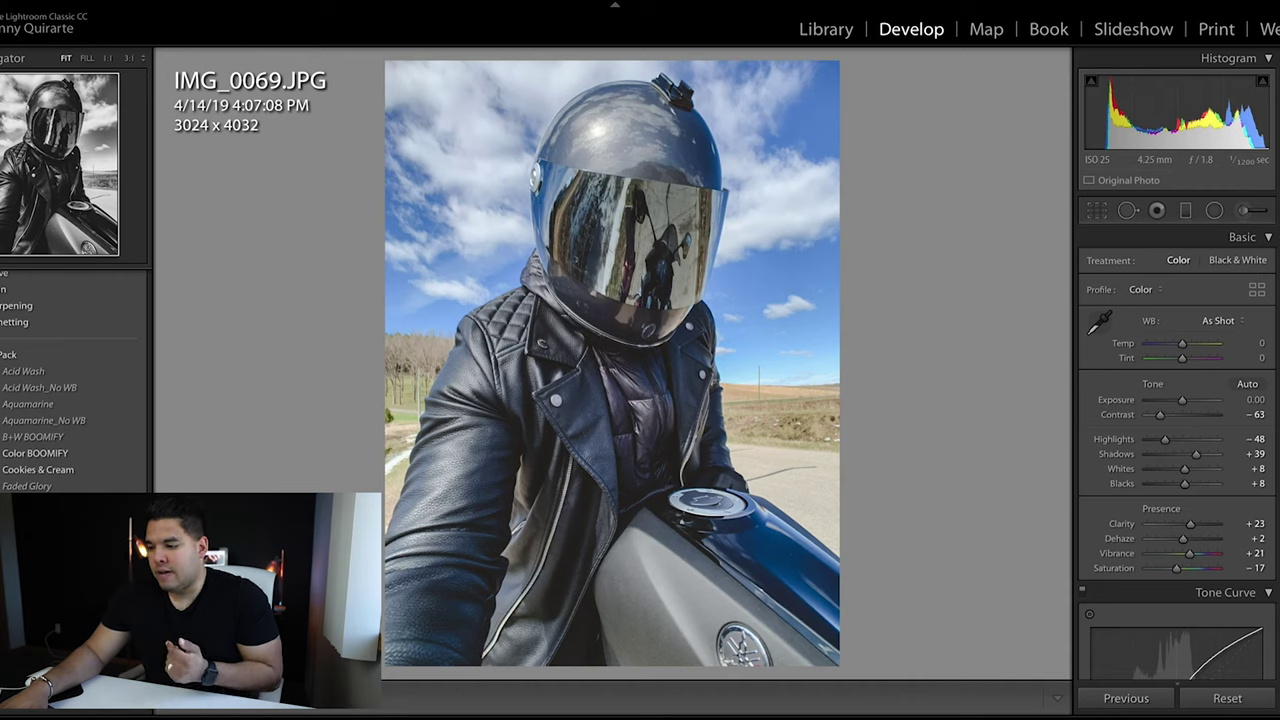
key("backslash")
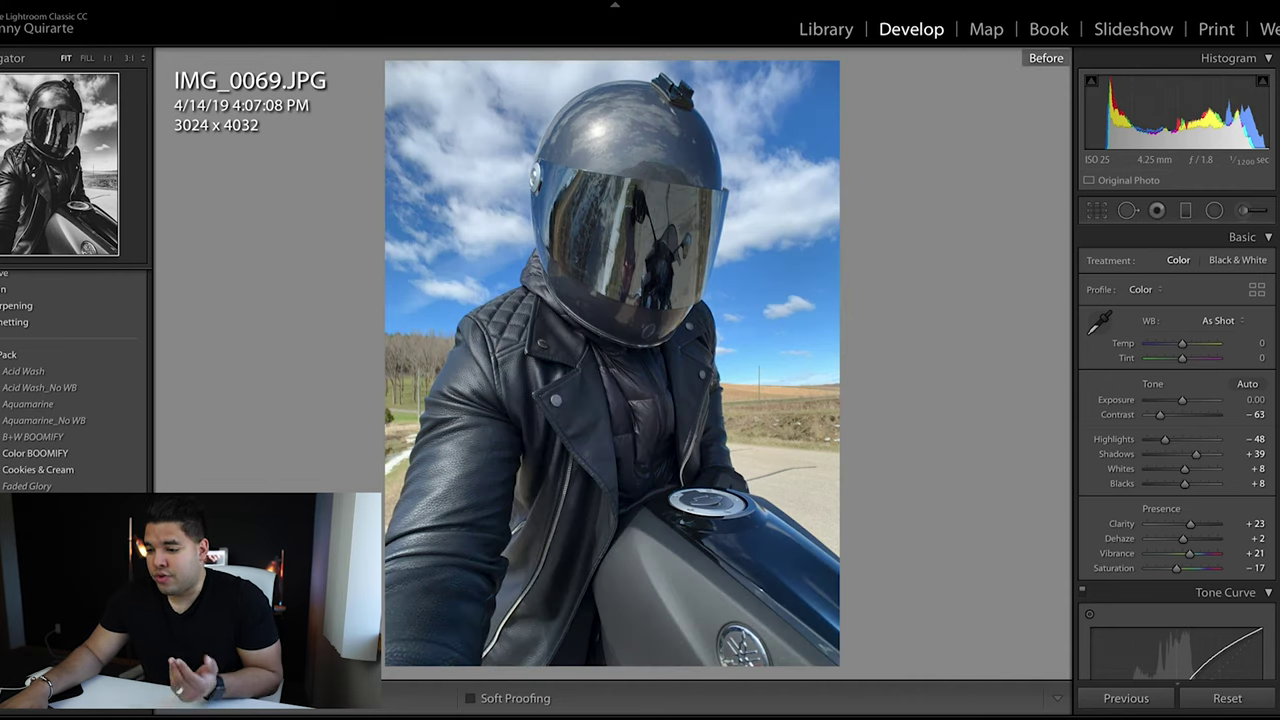
key("backslash")
key("backslash")
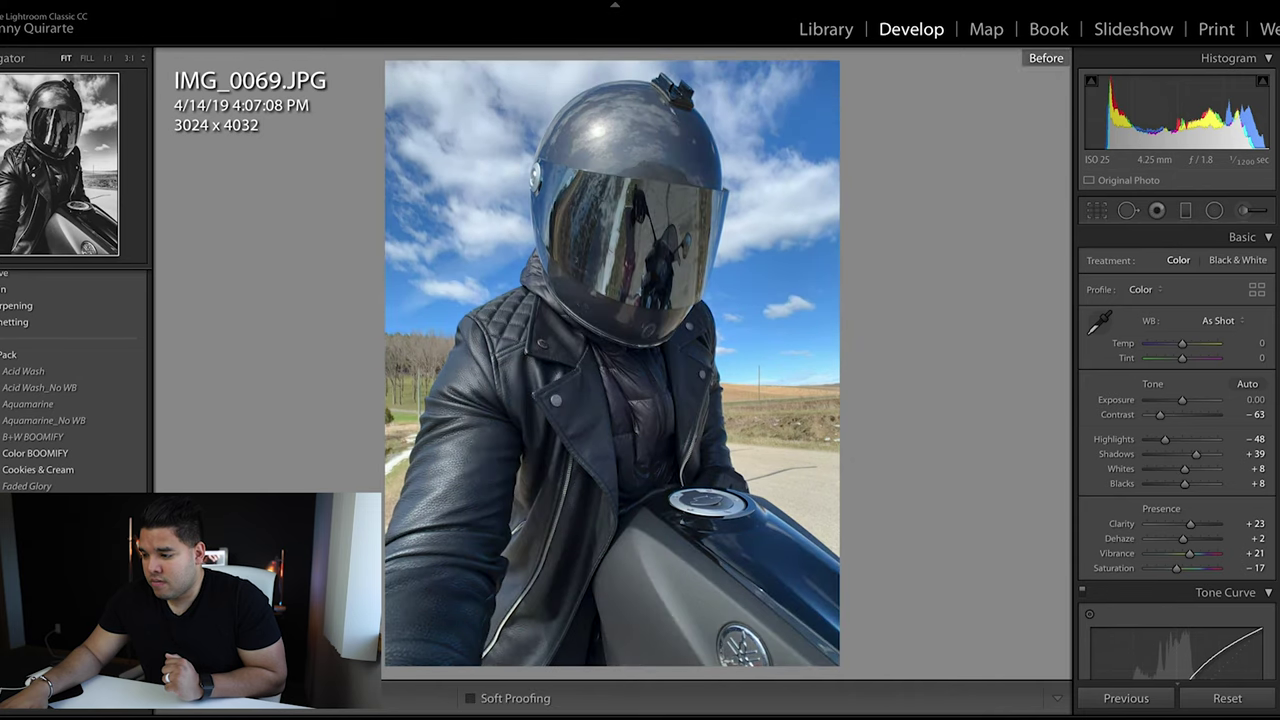
key("backslash")
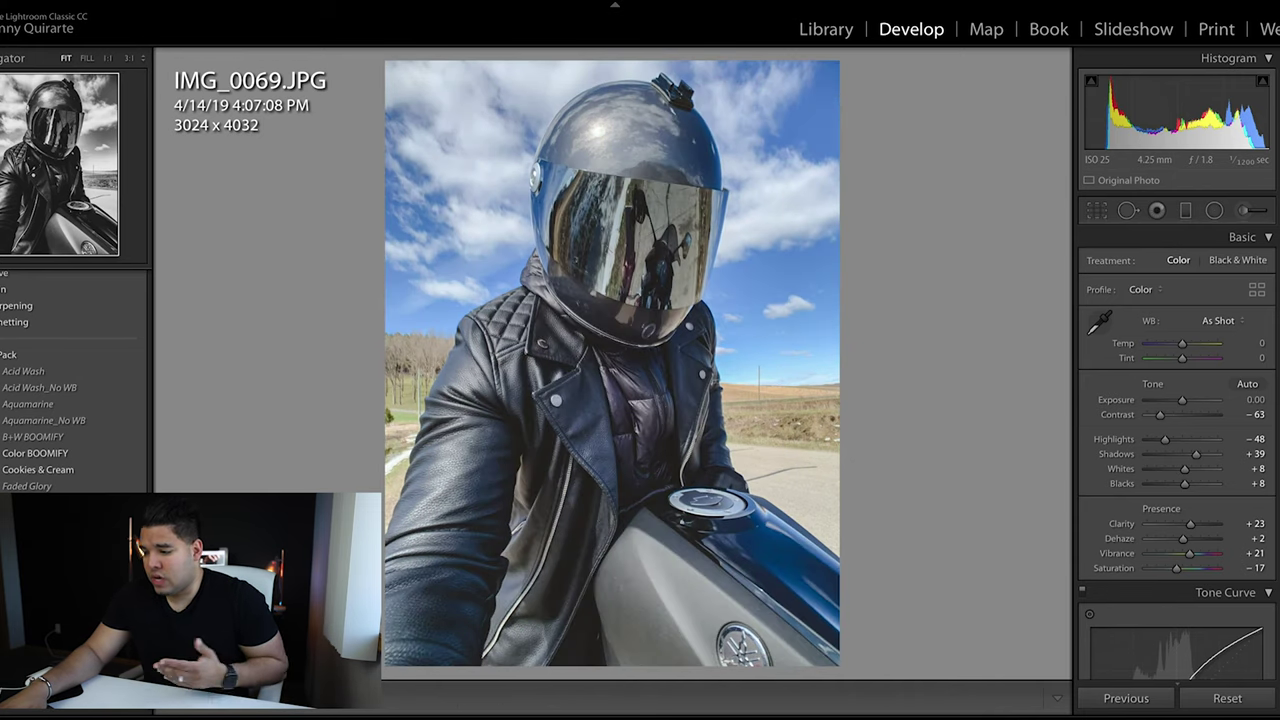
key("backslash")
key("backslash")
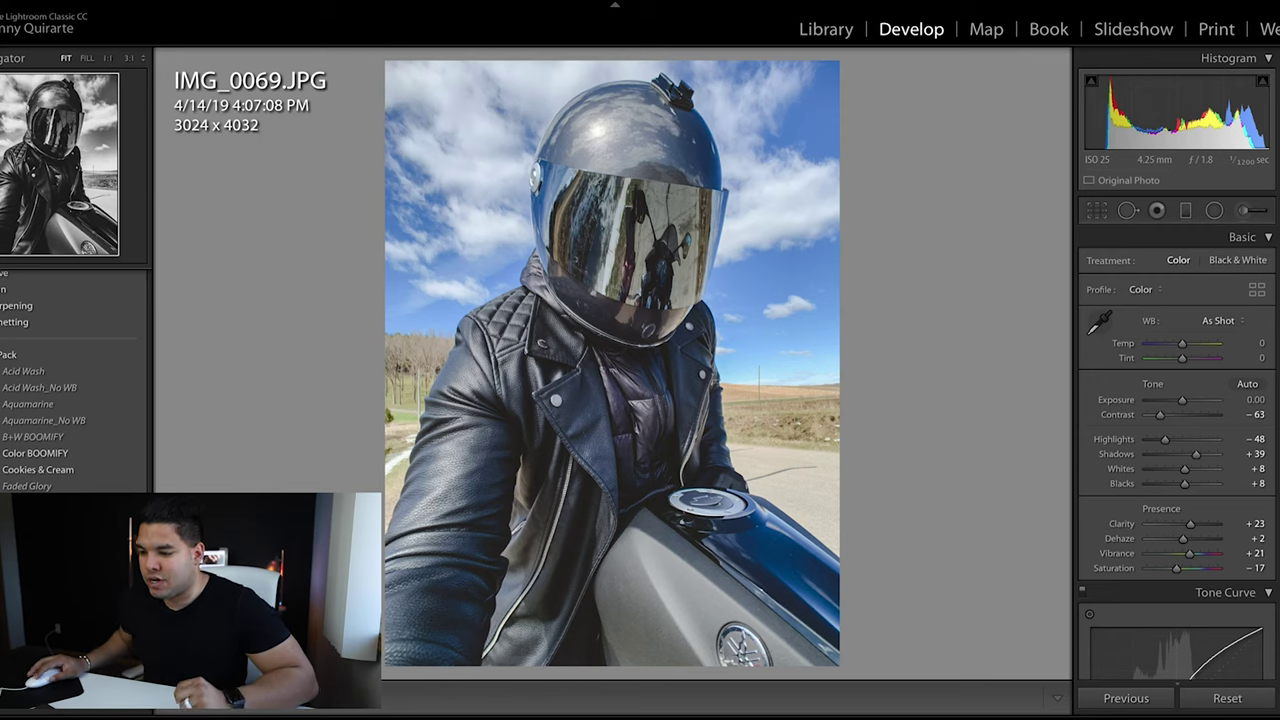
Try the teal-toned preset with temperature −55 and tint −61, and compare it repeatedly with the original photo
key("ctrl+shift+v")
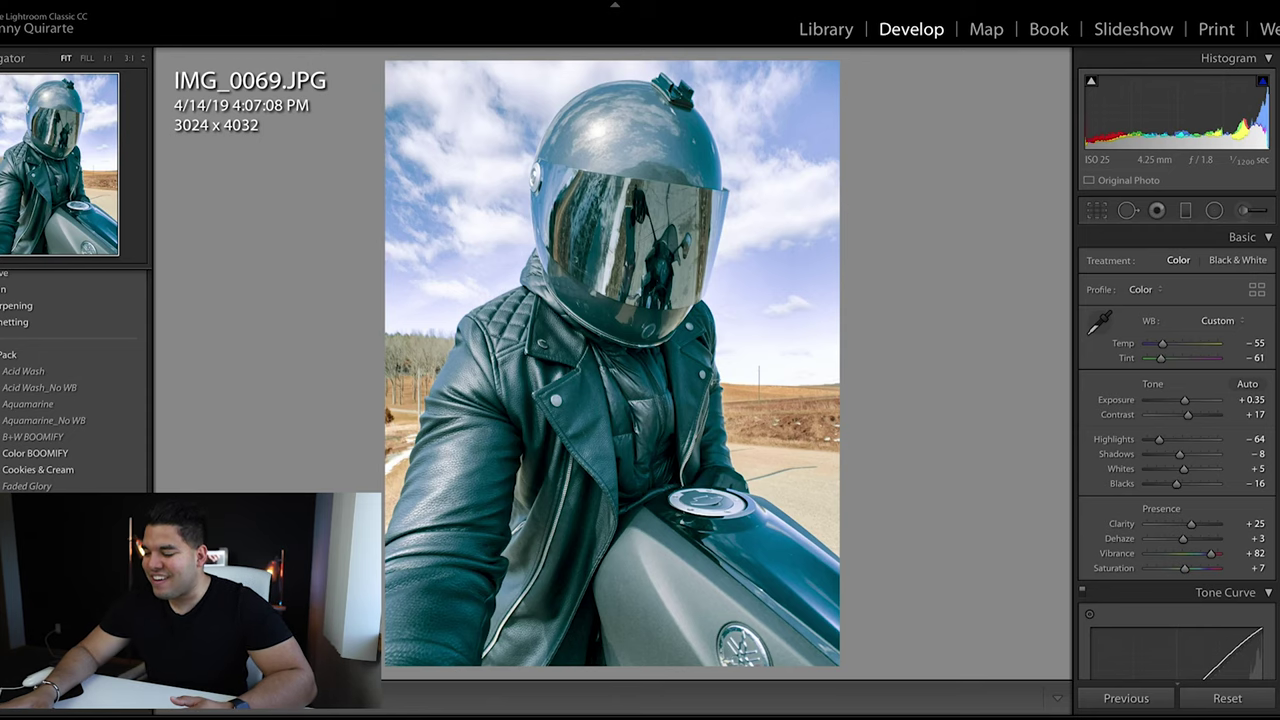
key("backslash")
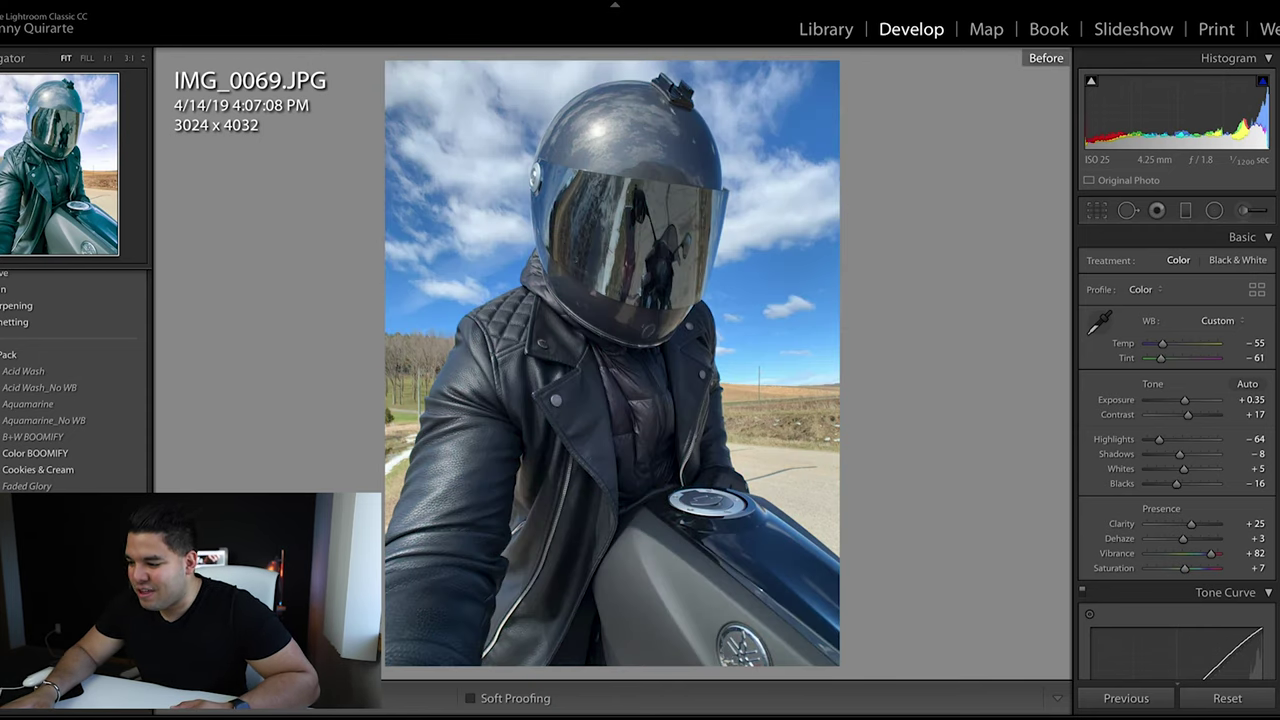
key("backslash")
key("backslash")
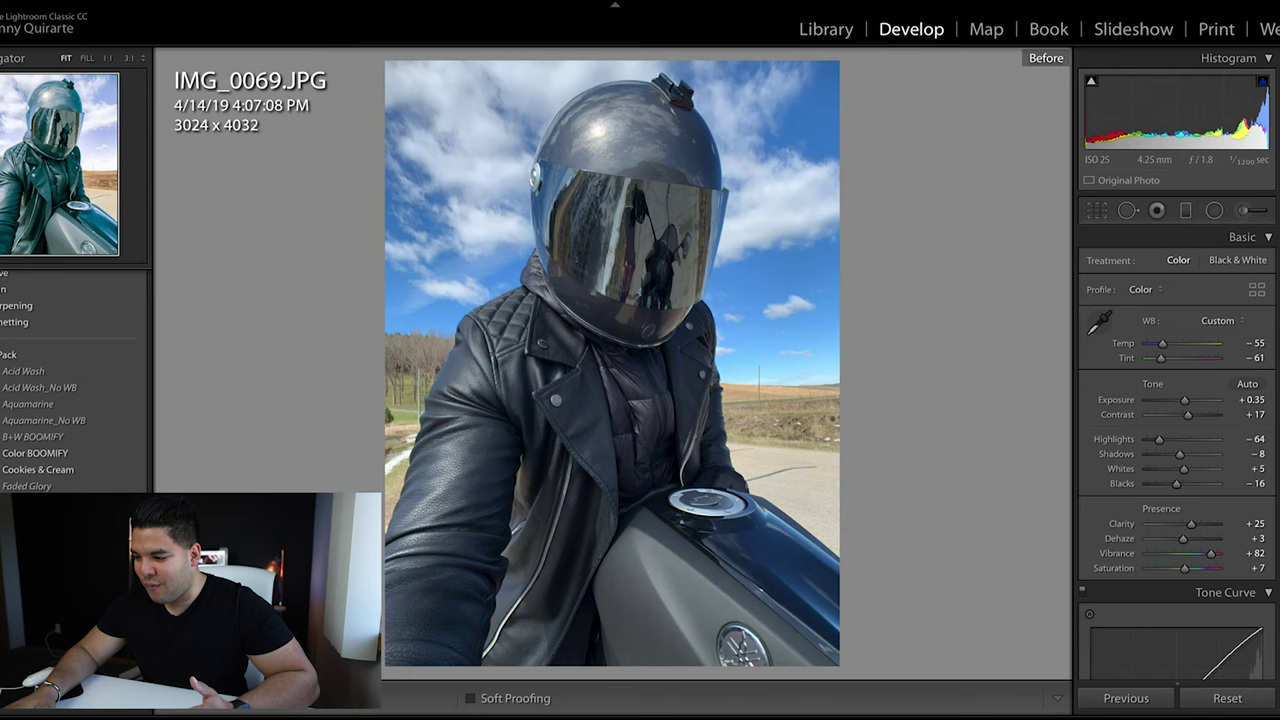
key("backslash")
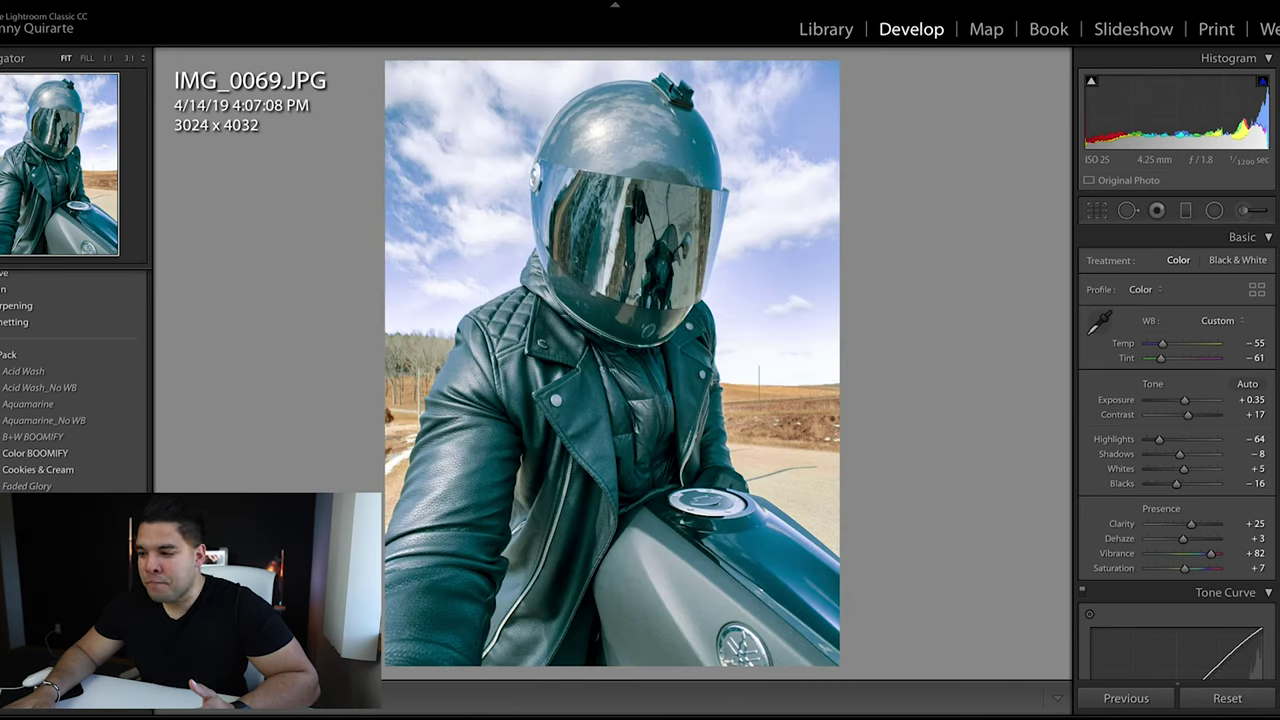
key("backslash")
key("backslash")
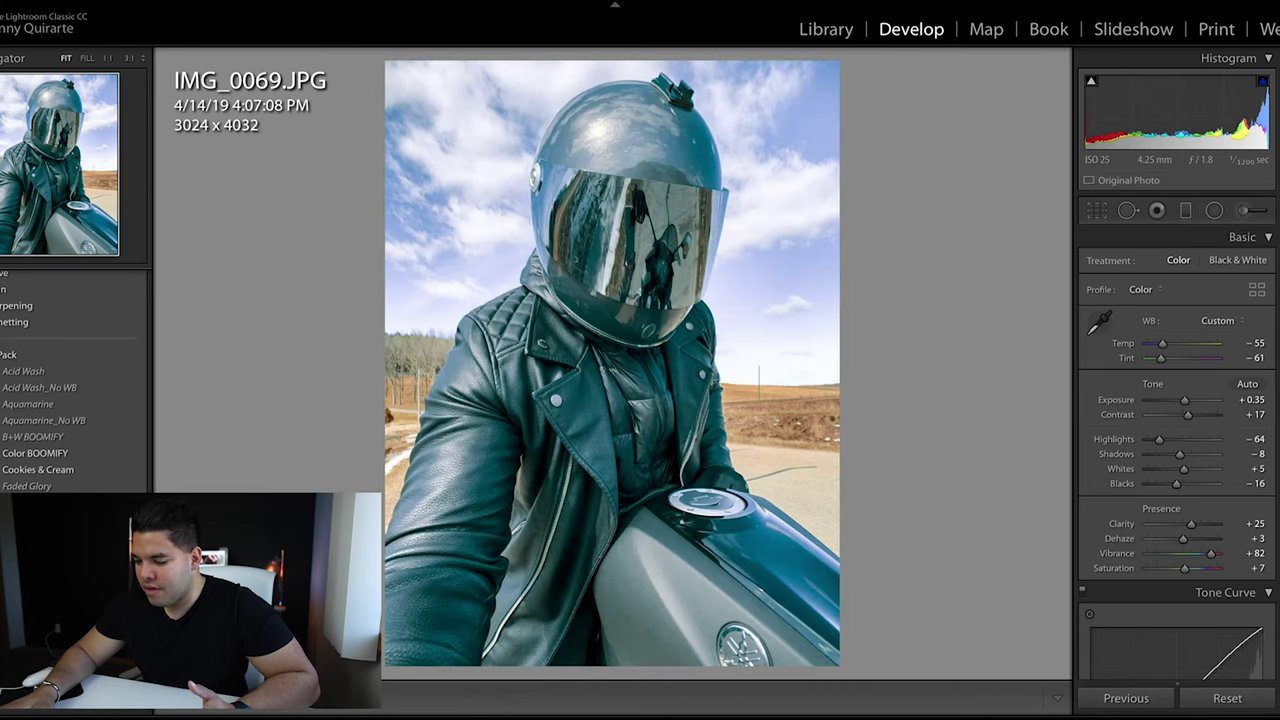
key("backslash")
key("backslash")
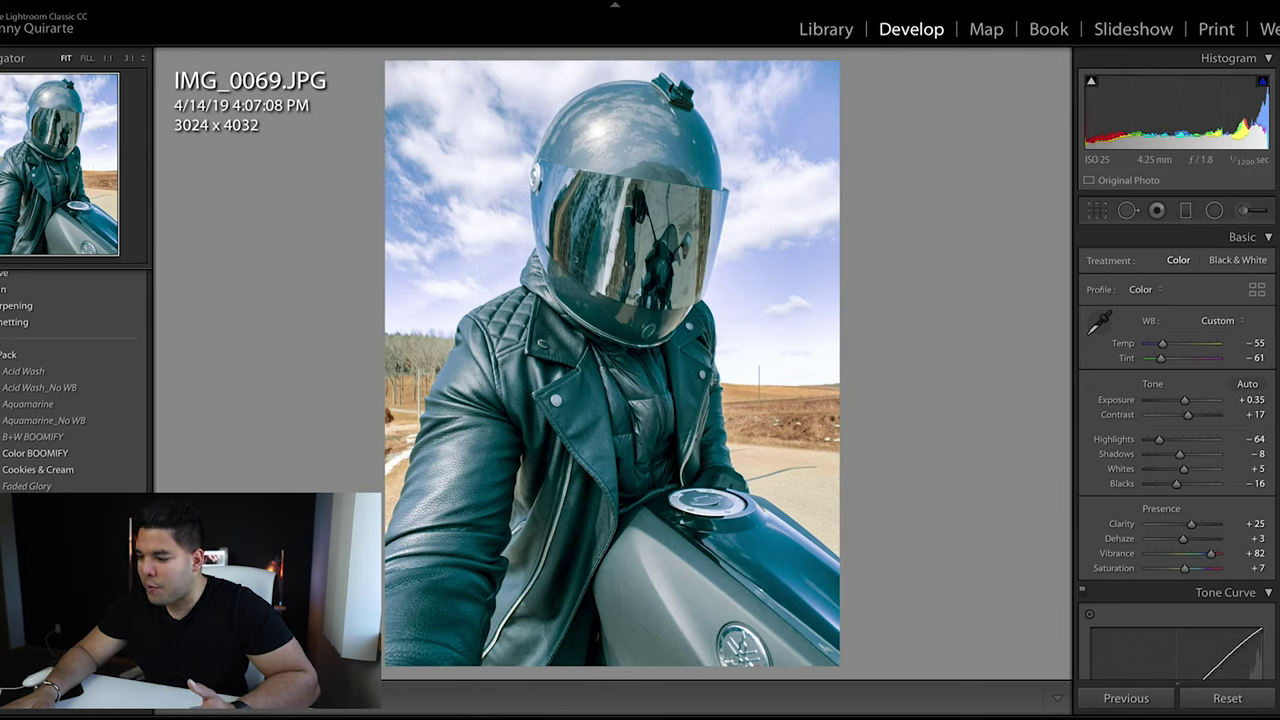
key("backslash")
key("backslash")
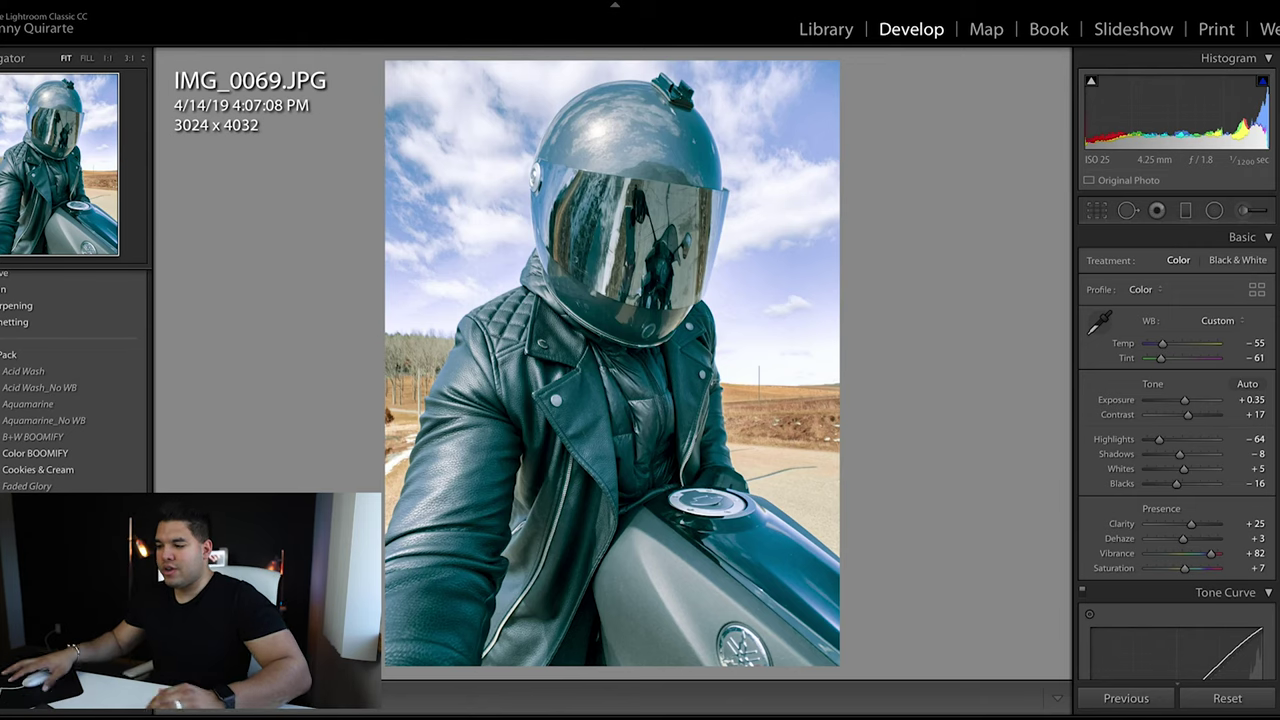
Try a higher Blue Primary hue in the camera calibration of the teal look, and undo it
scroll(1179, 467, "down", 15)
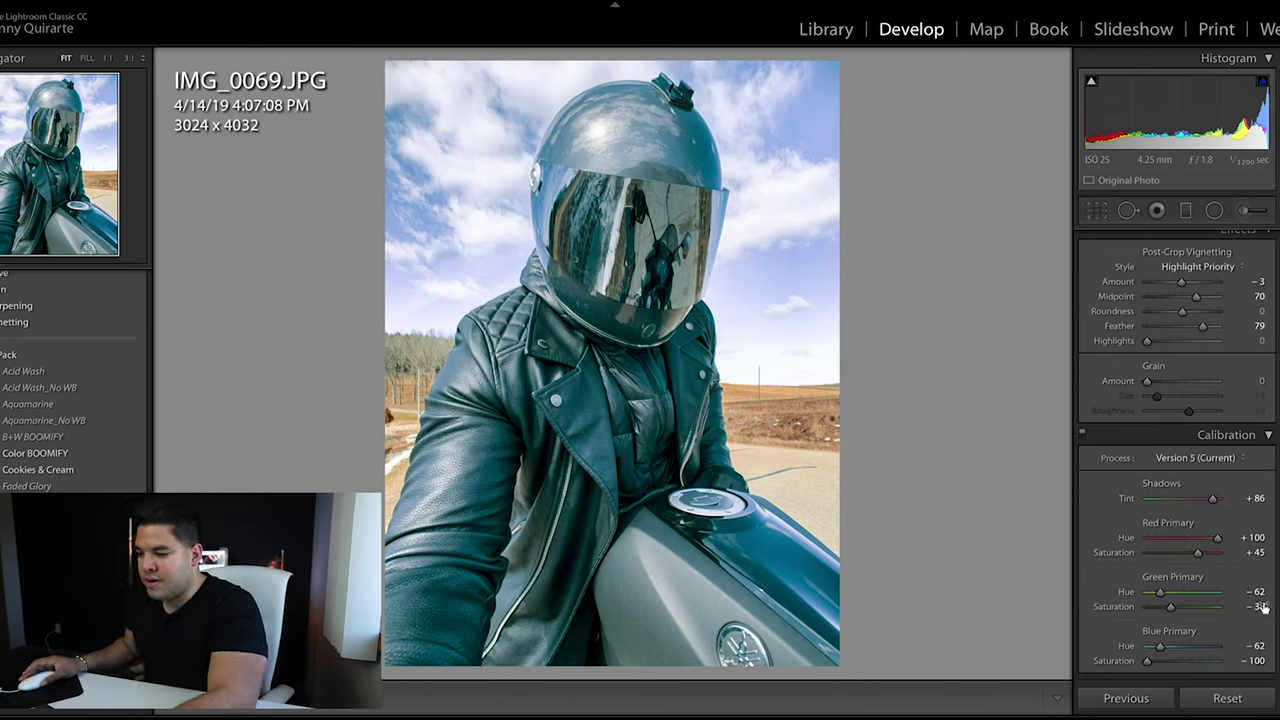
left_click_drag(1158, 650, 1212, 645)
key("ctrl+z")
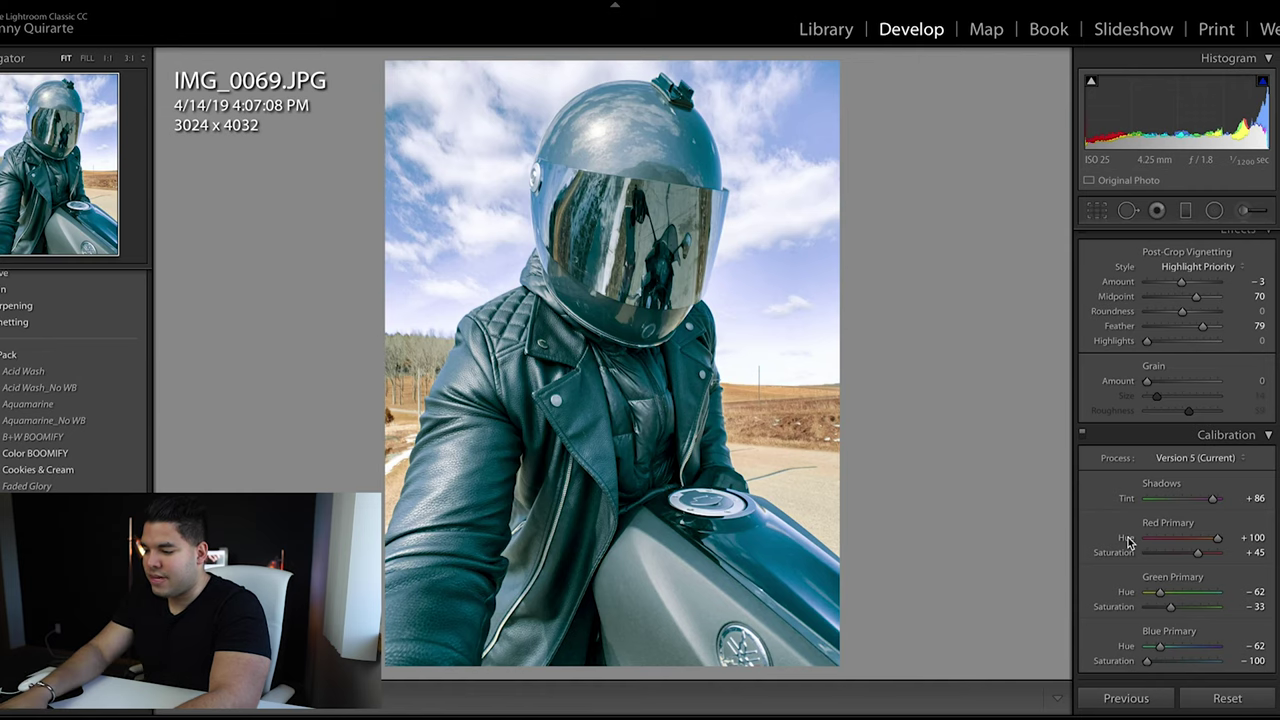
Compare the teal-toned look with the original photo once more
key("backslash")
key("backslash")
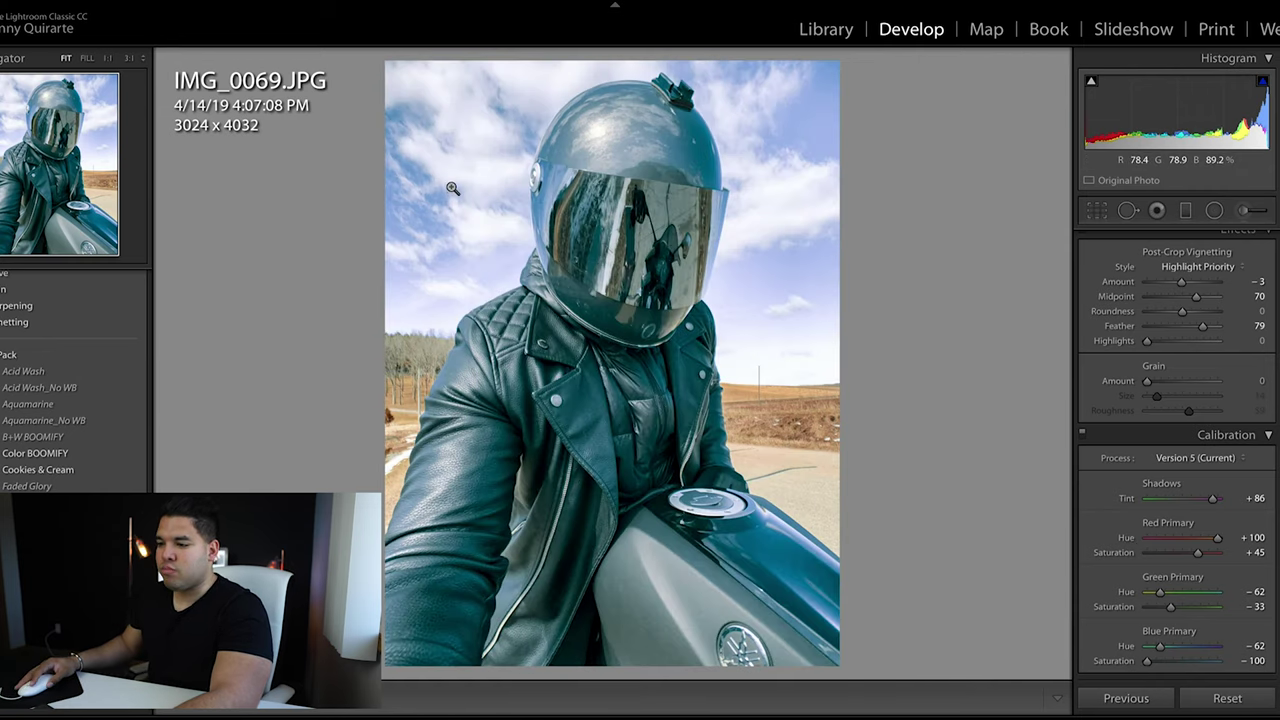
key("backslash")
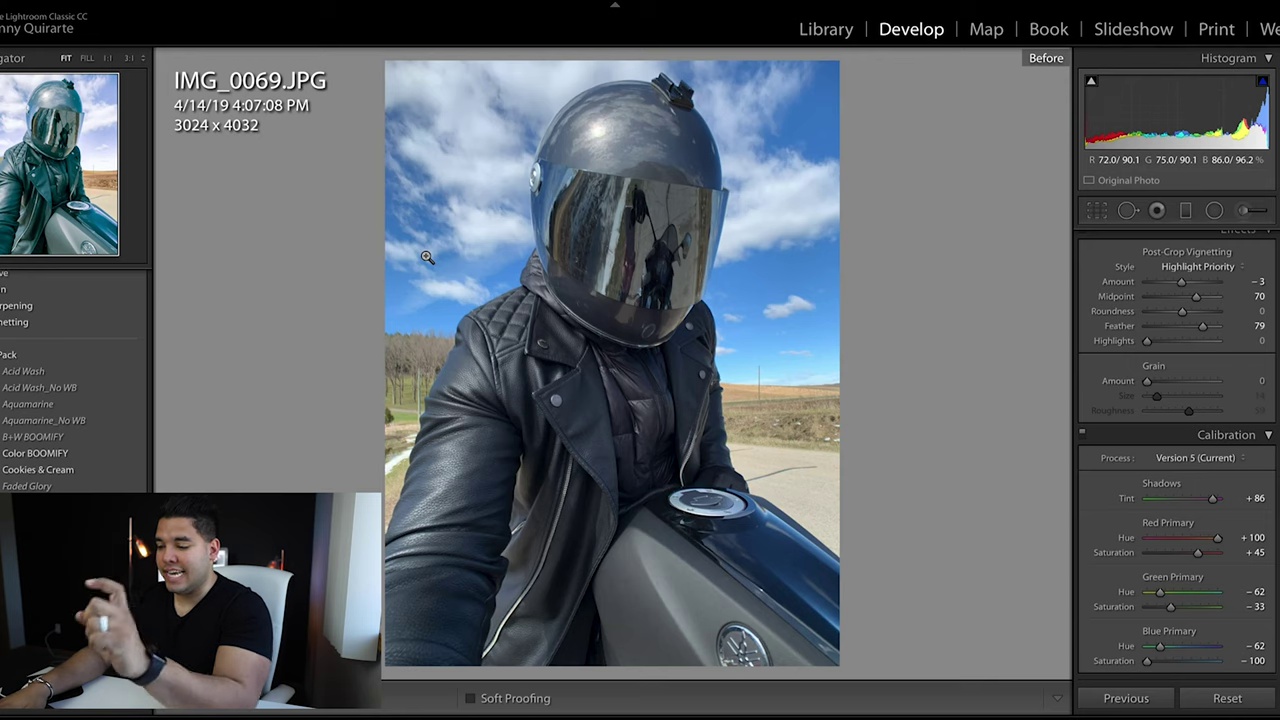
key("backslash")
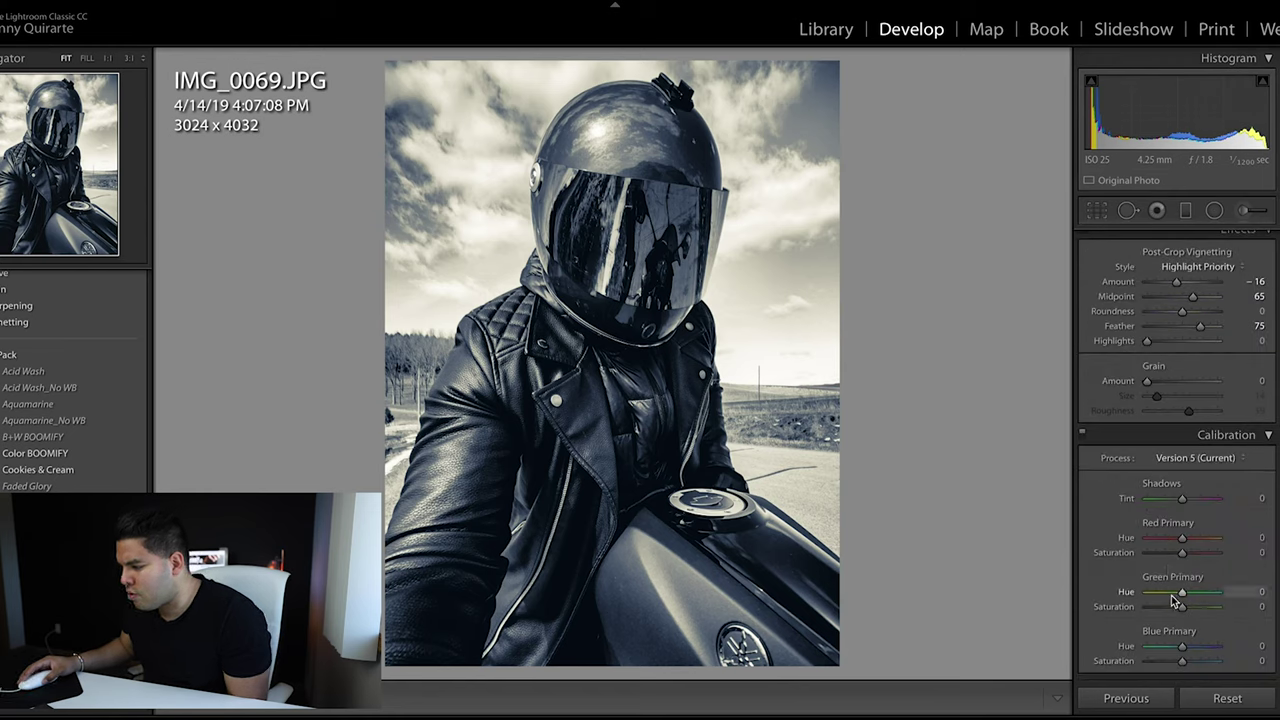
Review the effects and detail settings of the blue-toned black-and-white look, trying a sharpening amount of 150 and undoing it
scroll(1175, 600, "up", 5)
scroll(1176, 582, "down", 3)
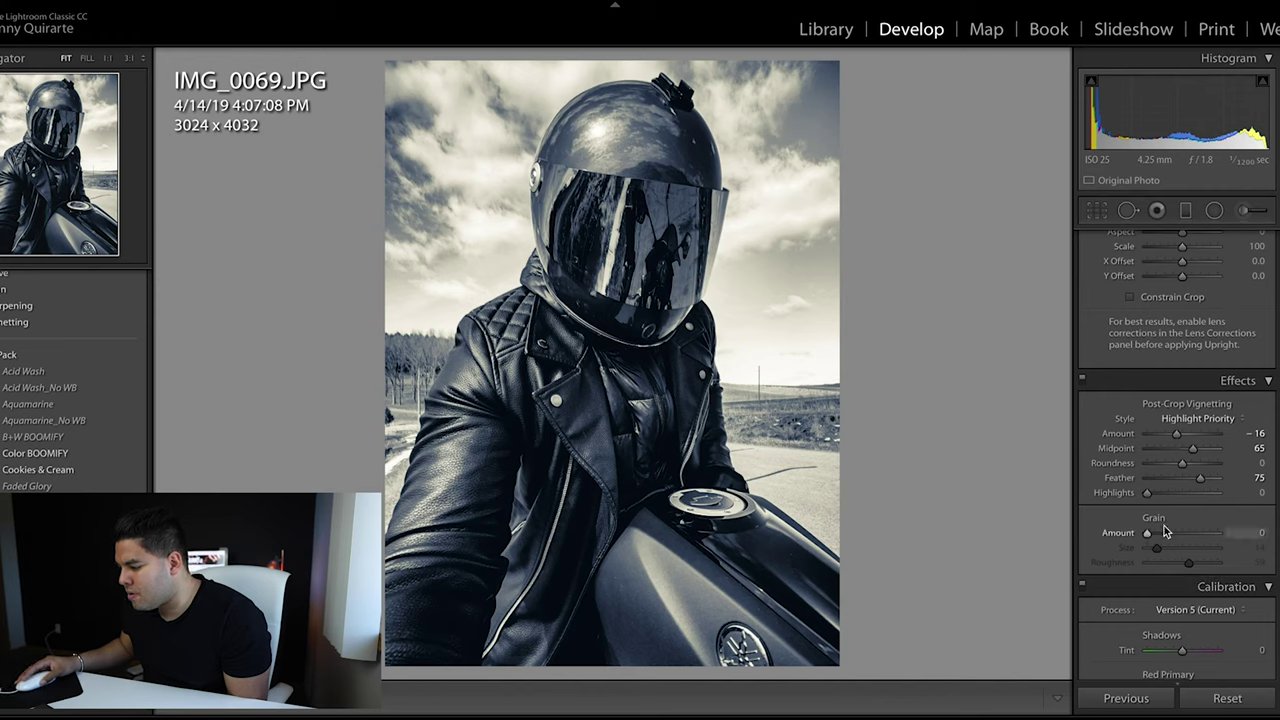
scroll(1172, 522, "up", 3)
scroll(1176, 526, "up", 2)
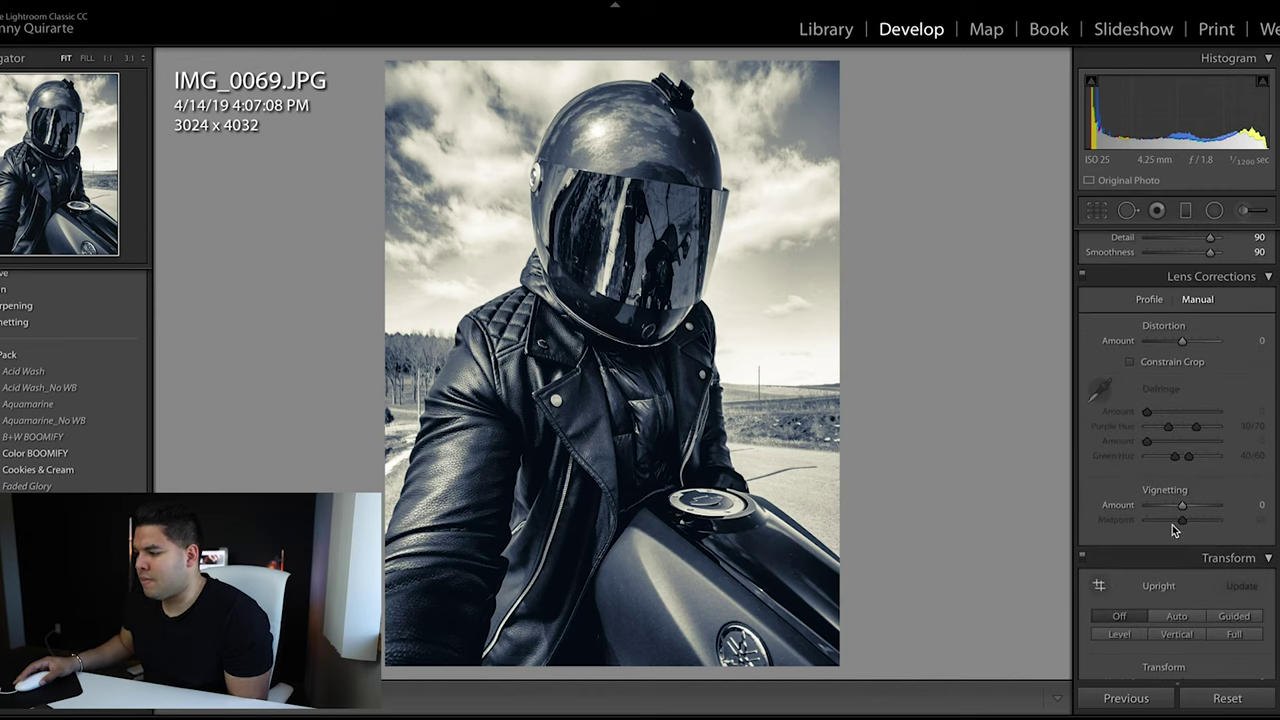
scroll(1172, 532, "up", 3)
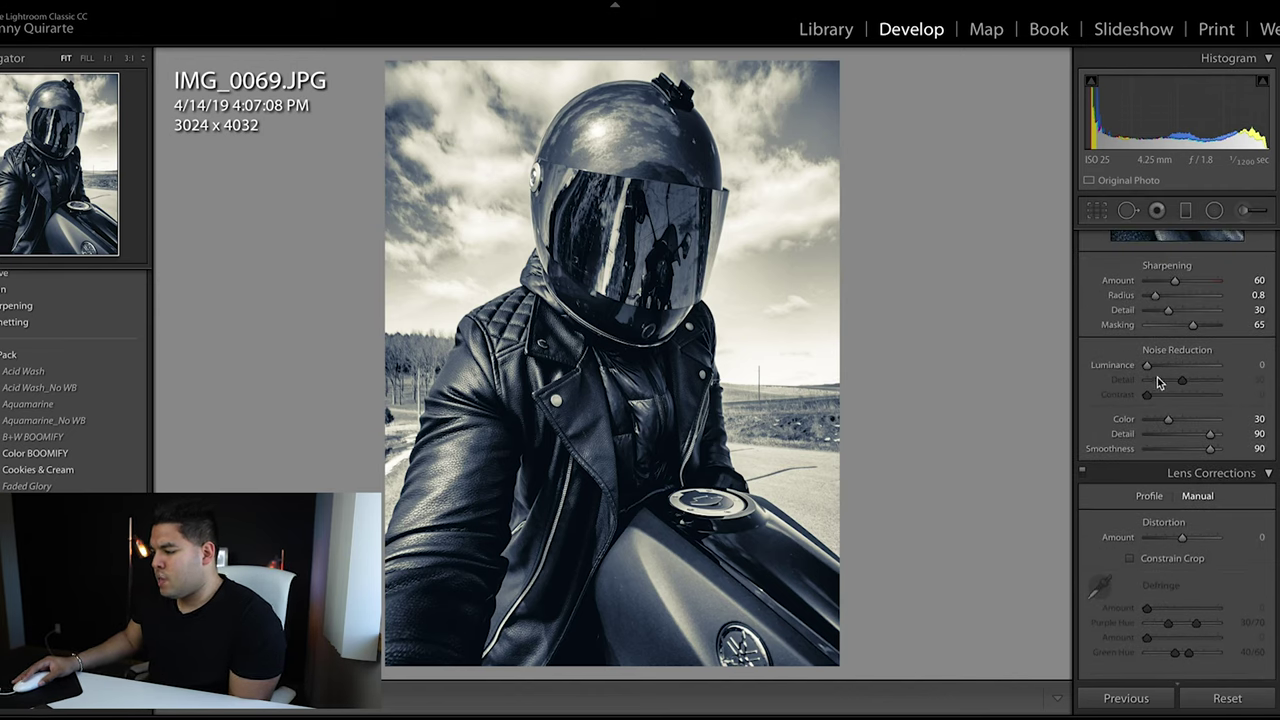
scroll(1158, 383, "up", 2)
left_click_drag(1176, 381, 1248, 388)
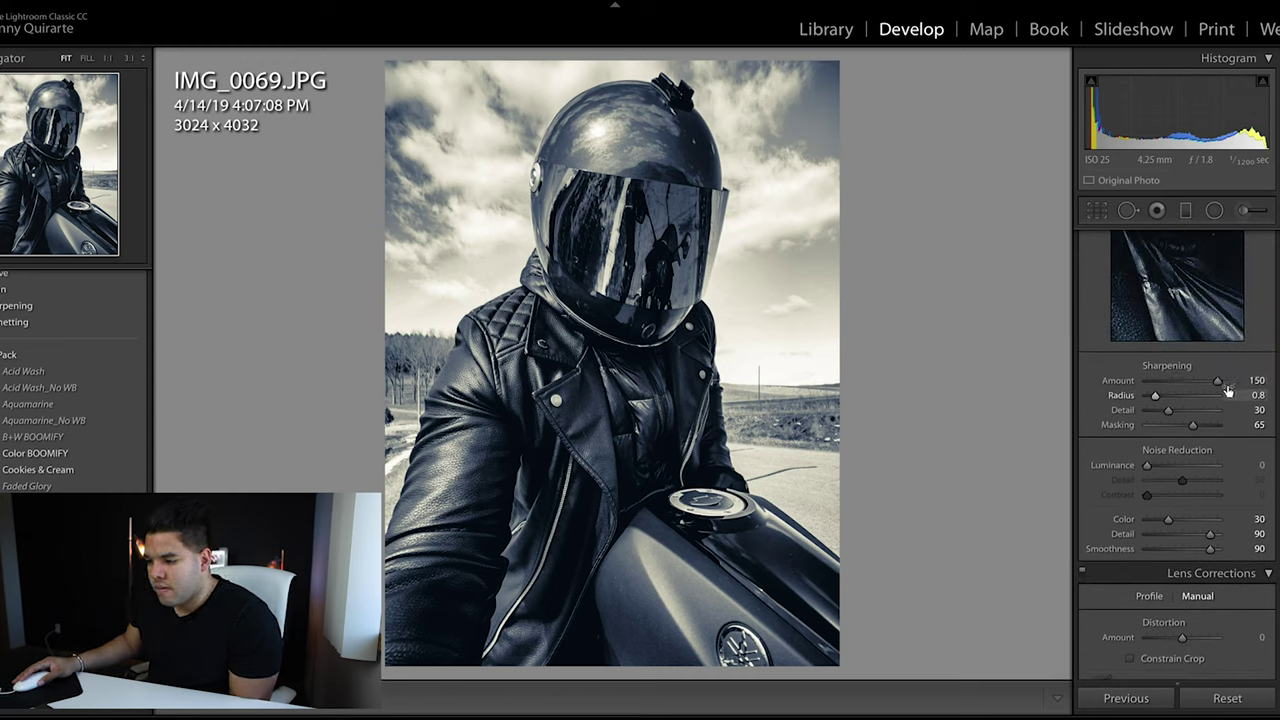
key("ctrl+z")
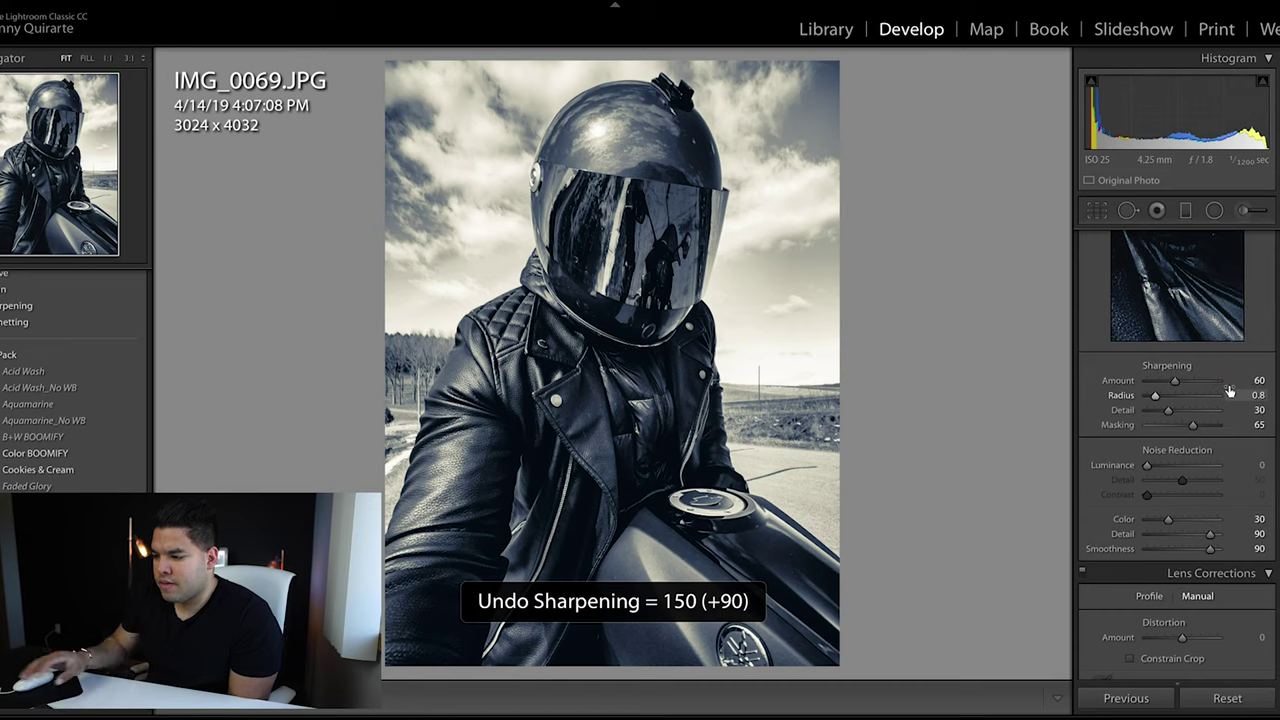
scroll(1137, 437, "up", 2)
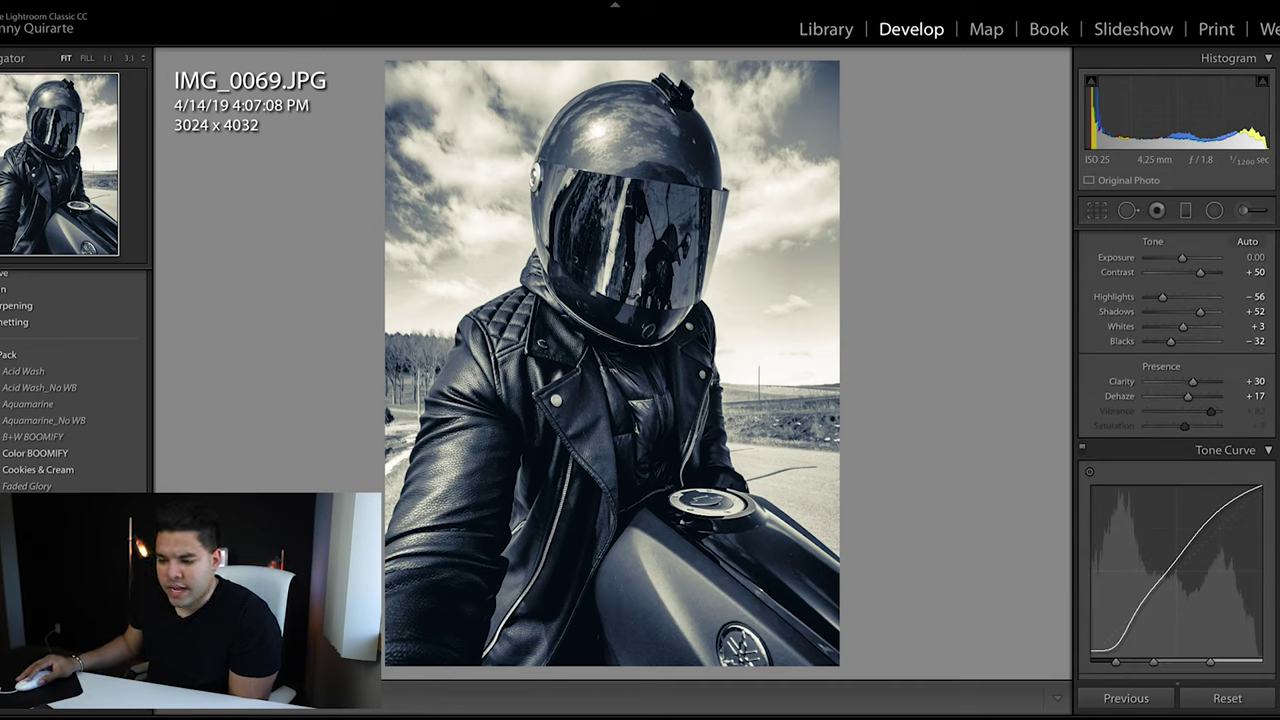
Apply the vivid color preset with highlights −100, shadows +74 and vibrance +40, and compare it with the original photo
key("ctrl+z")
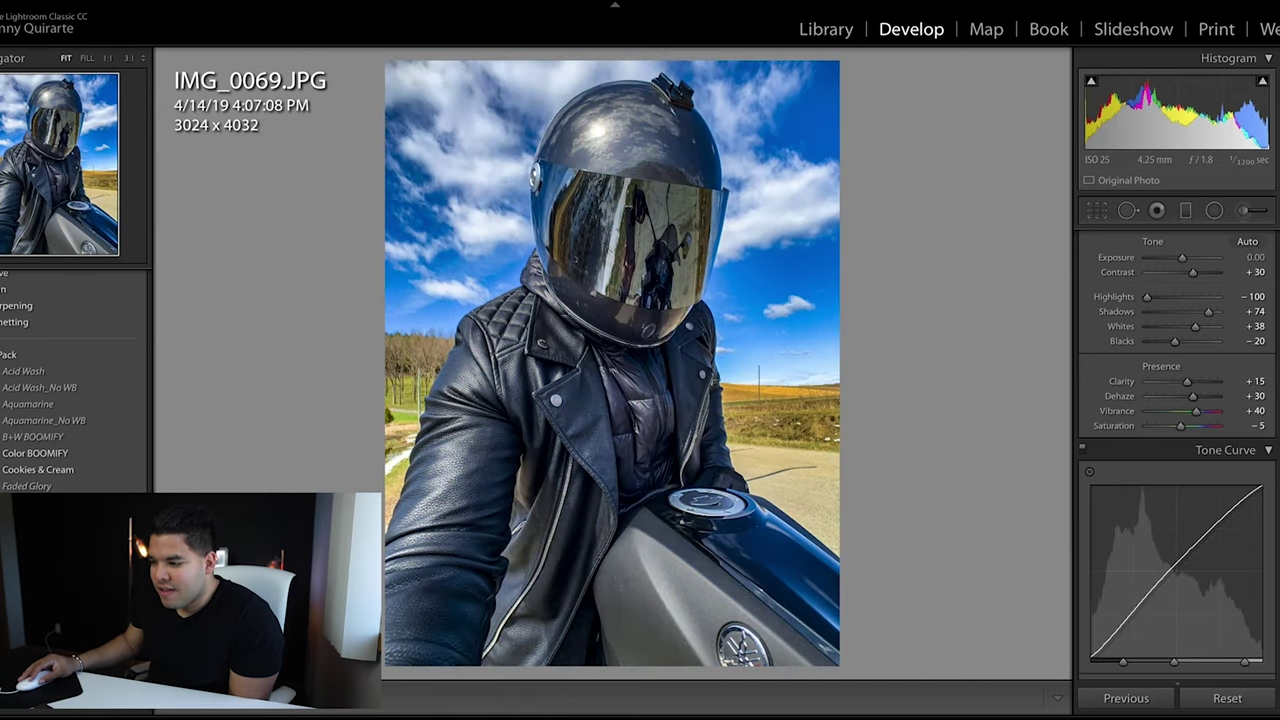
key("backslash")
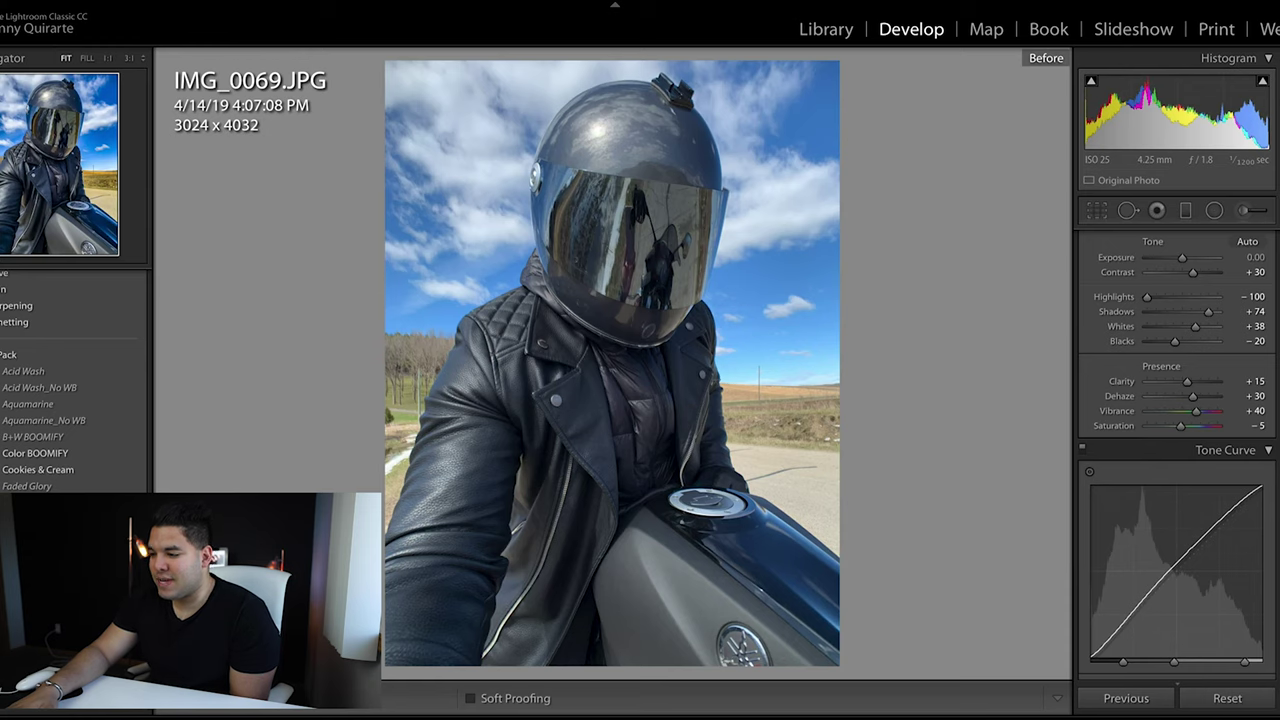
key("backslash")
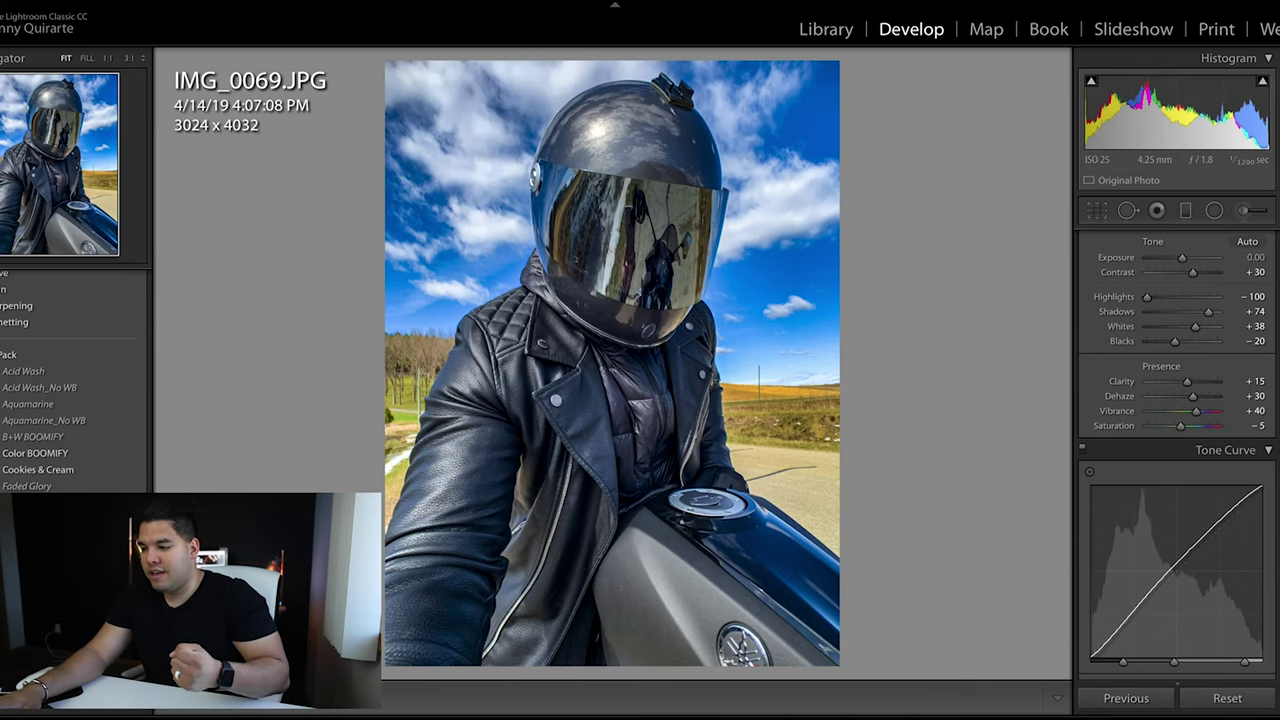
Try a saturation of +57 on the vivid color look, compare it with the original photo, and undo it
key("backslash")
key("backslash")
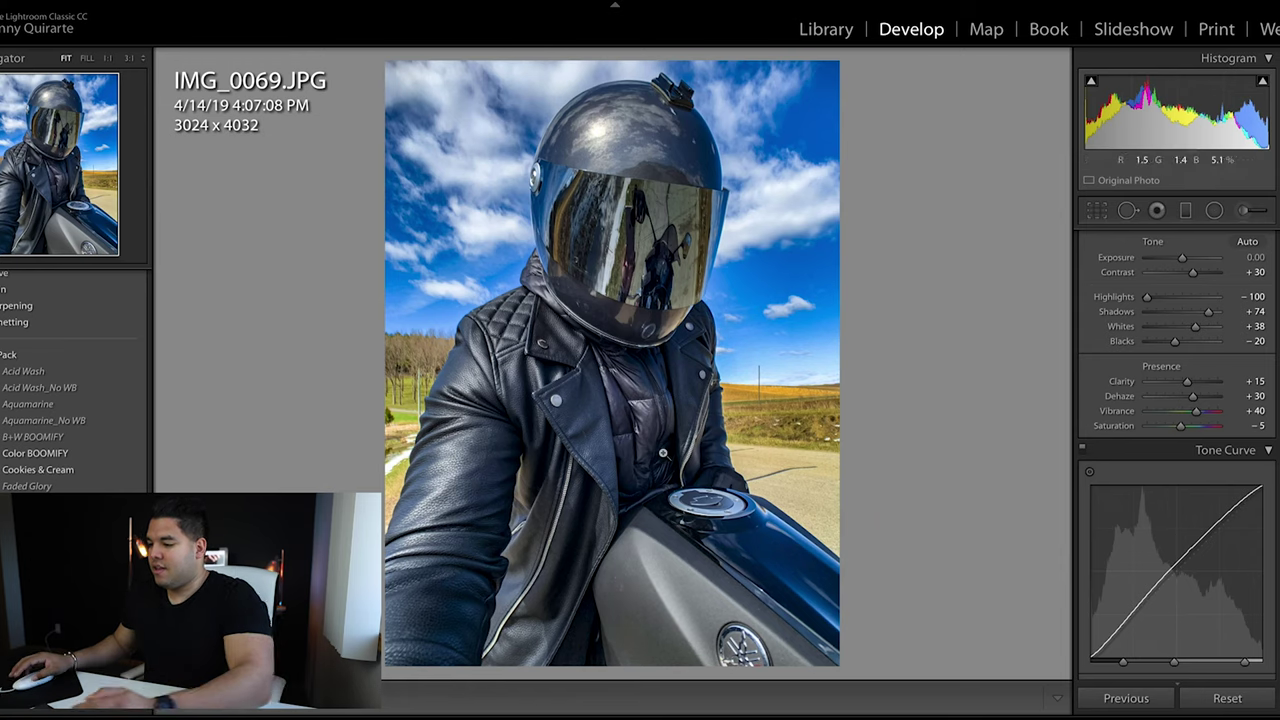
left_click_drag(1181, 432, 1205, 429)
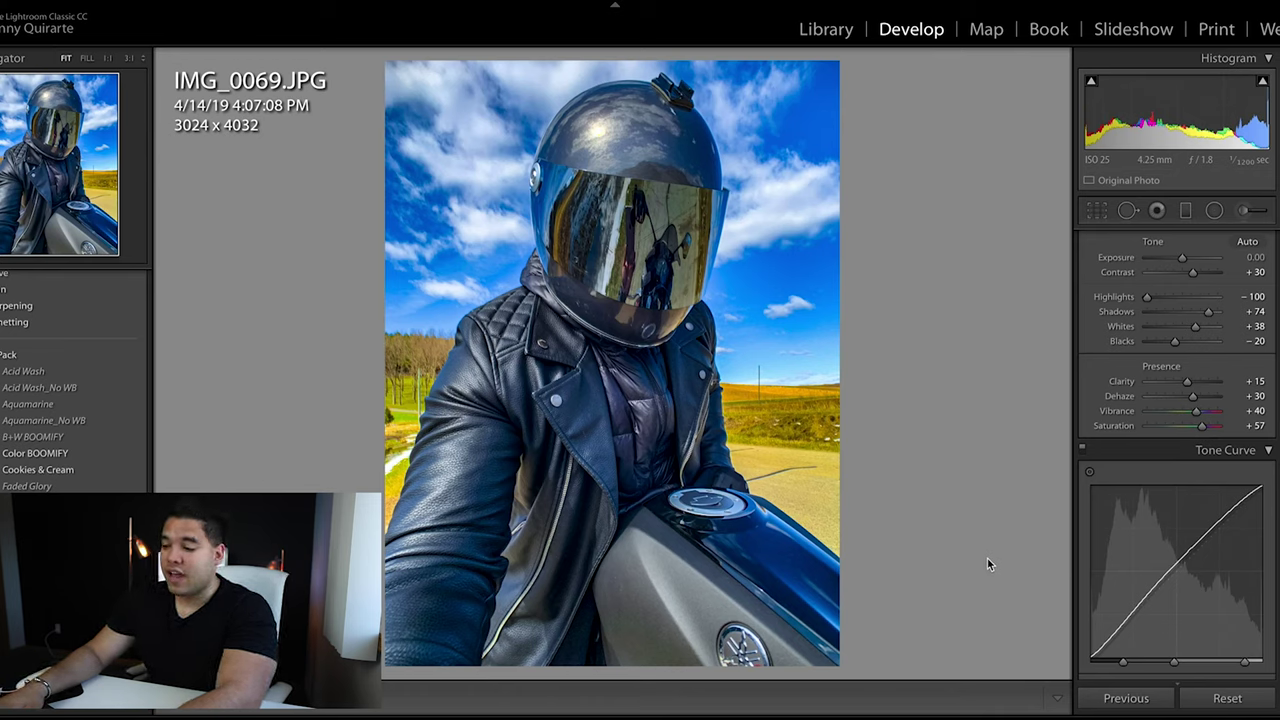
key("backslash")
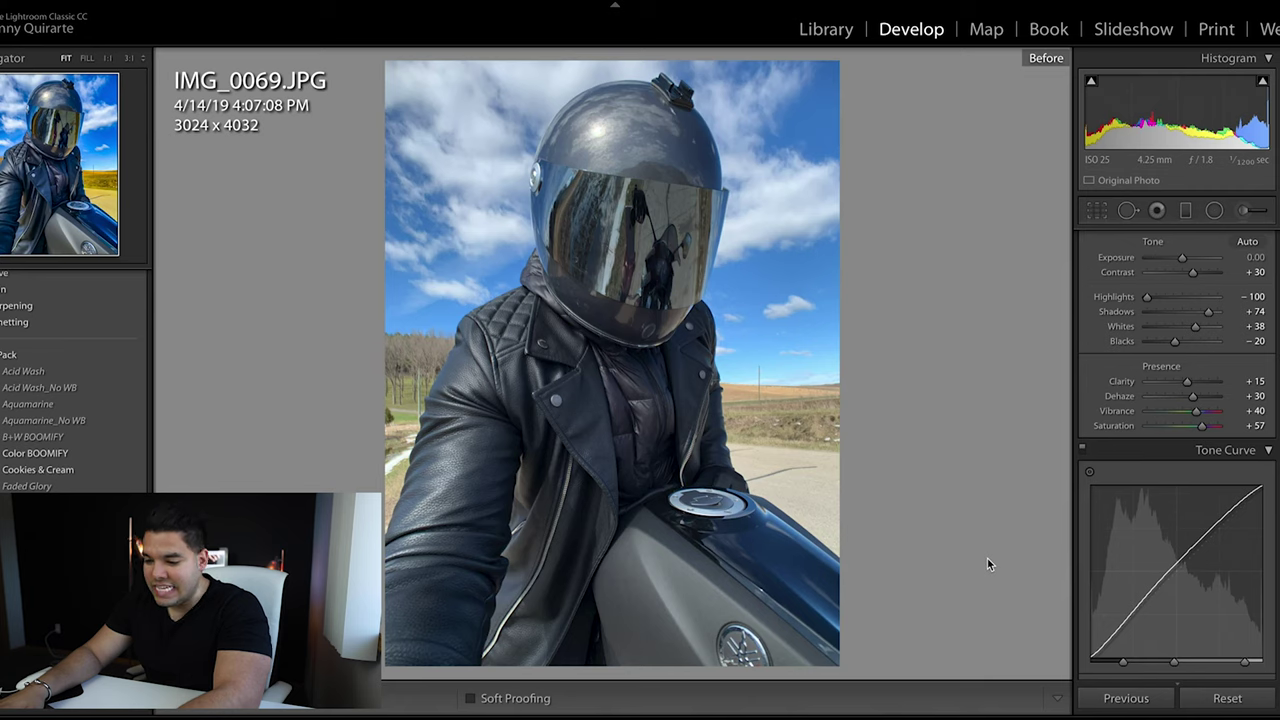
key("backslash")
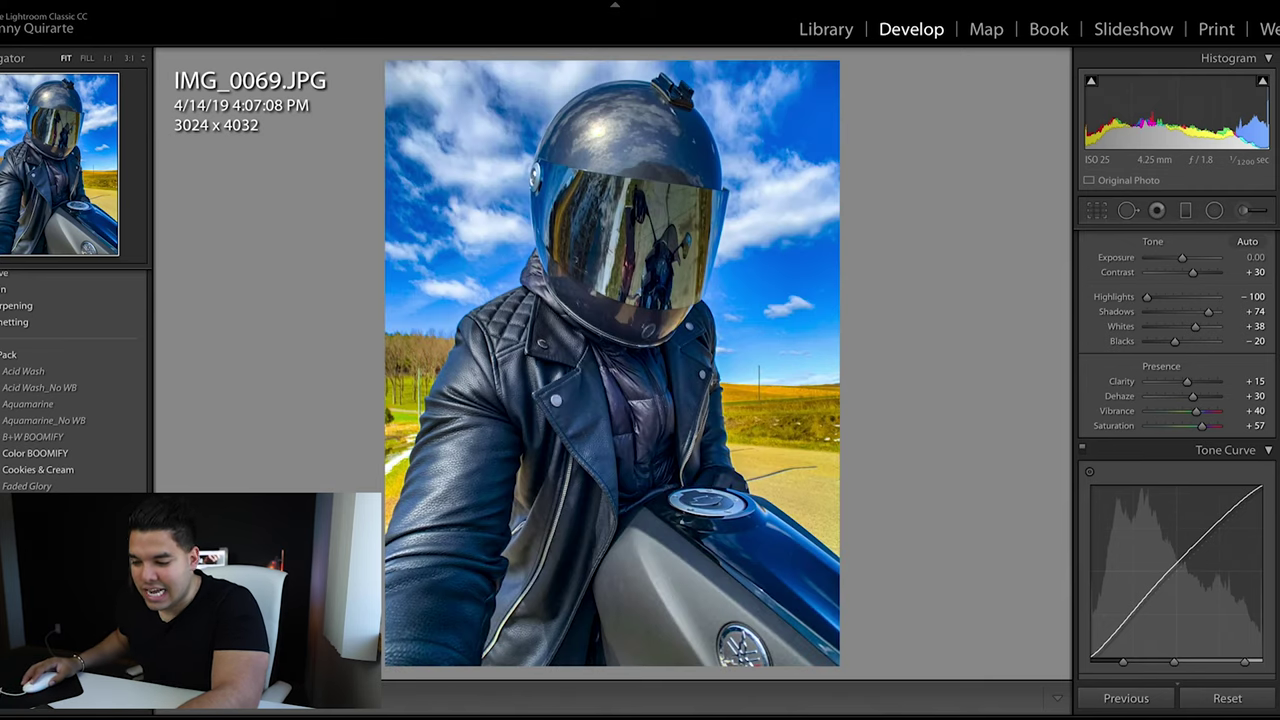
key("ctrl+z")
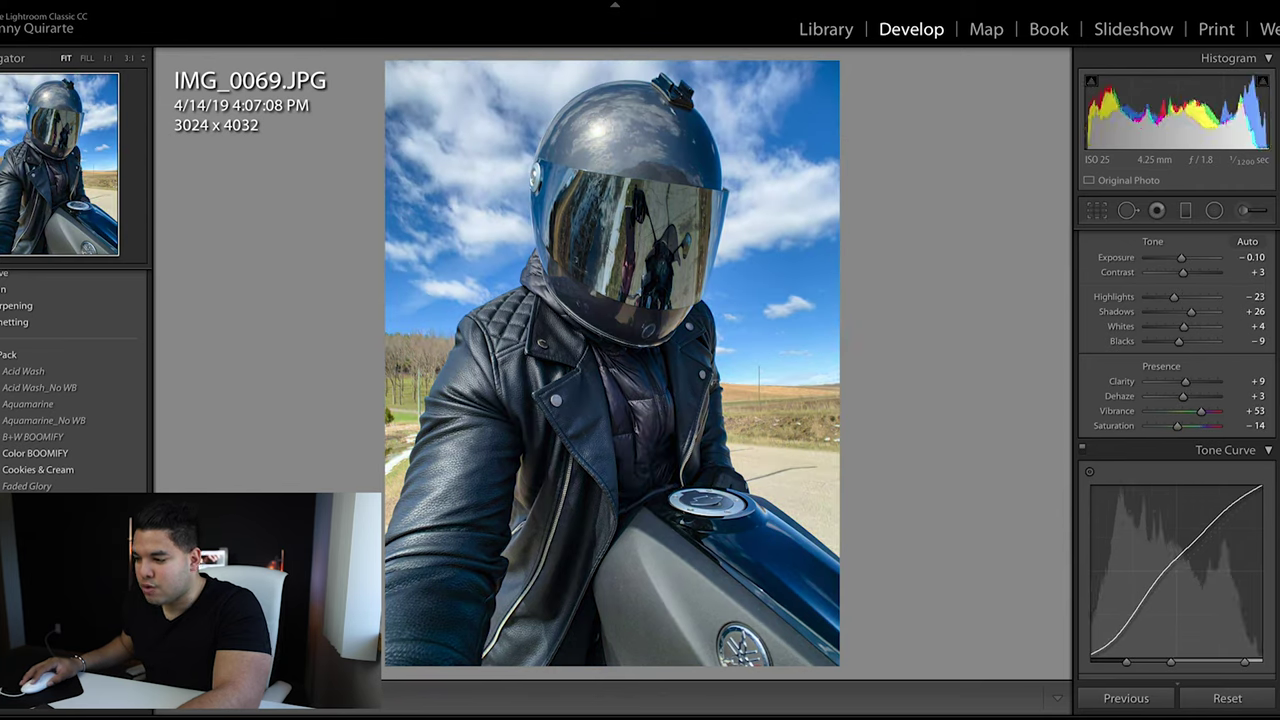
Compare the softer color look (highlights −23, shadows +26, vibrance +53) with the original photo
key("backslash")
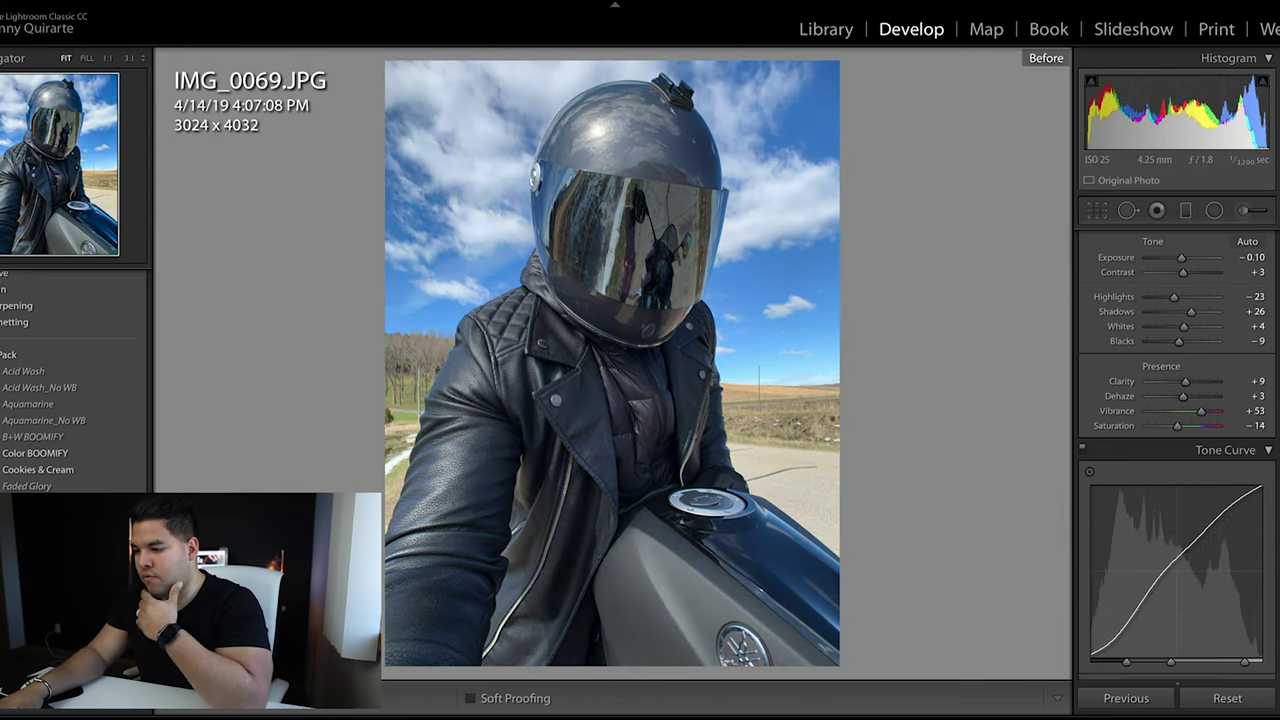
key("backslash")
key("backslash")
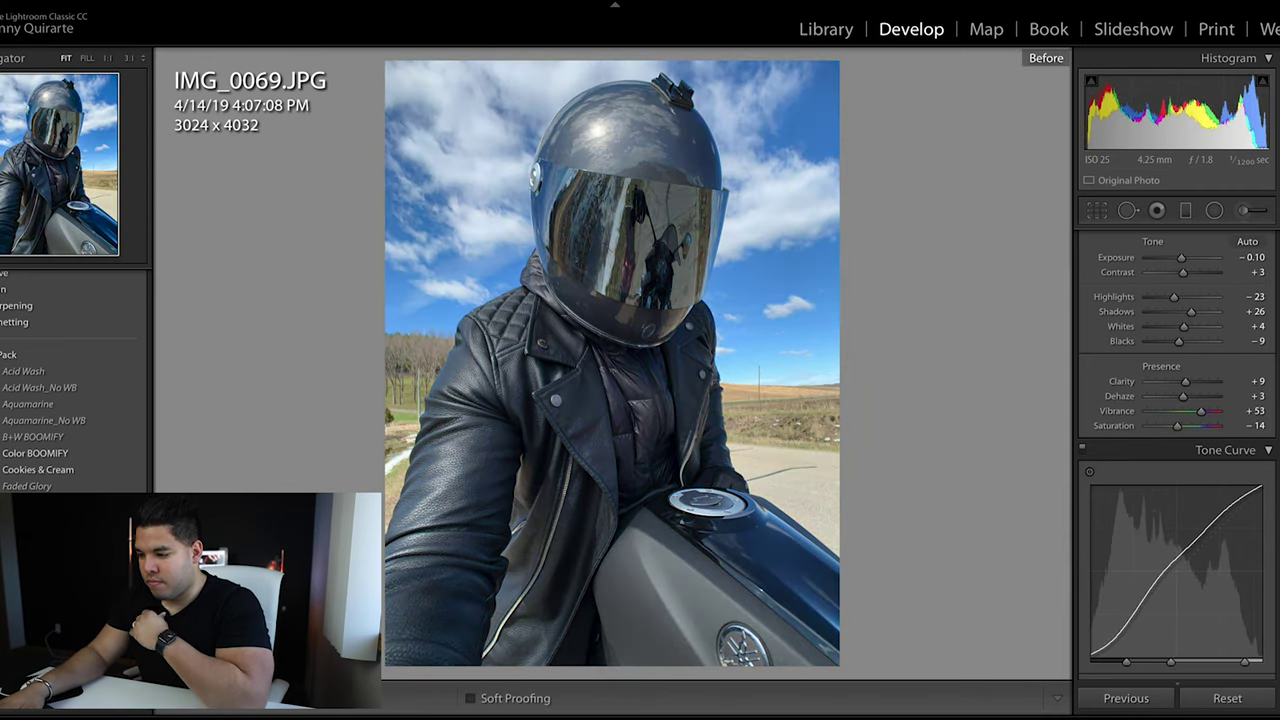
key("backslash")
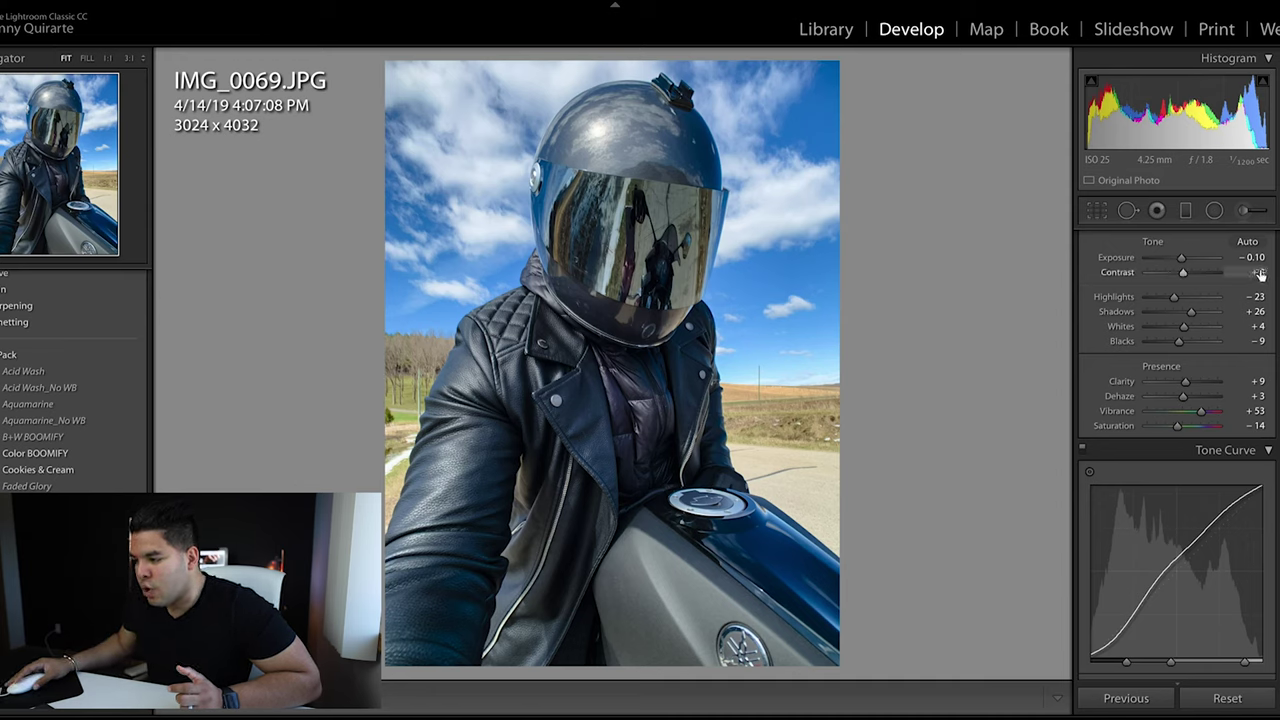
Set the softer look's contrast to +10, then review its individual color adjustments against the original photo
left_click_drag(1182, 273, 1188, 281)
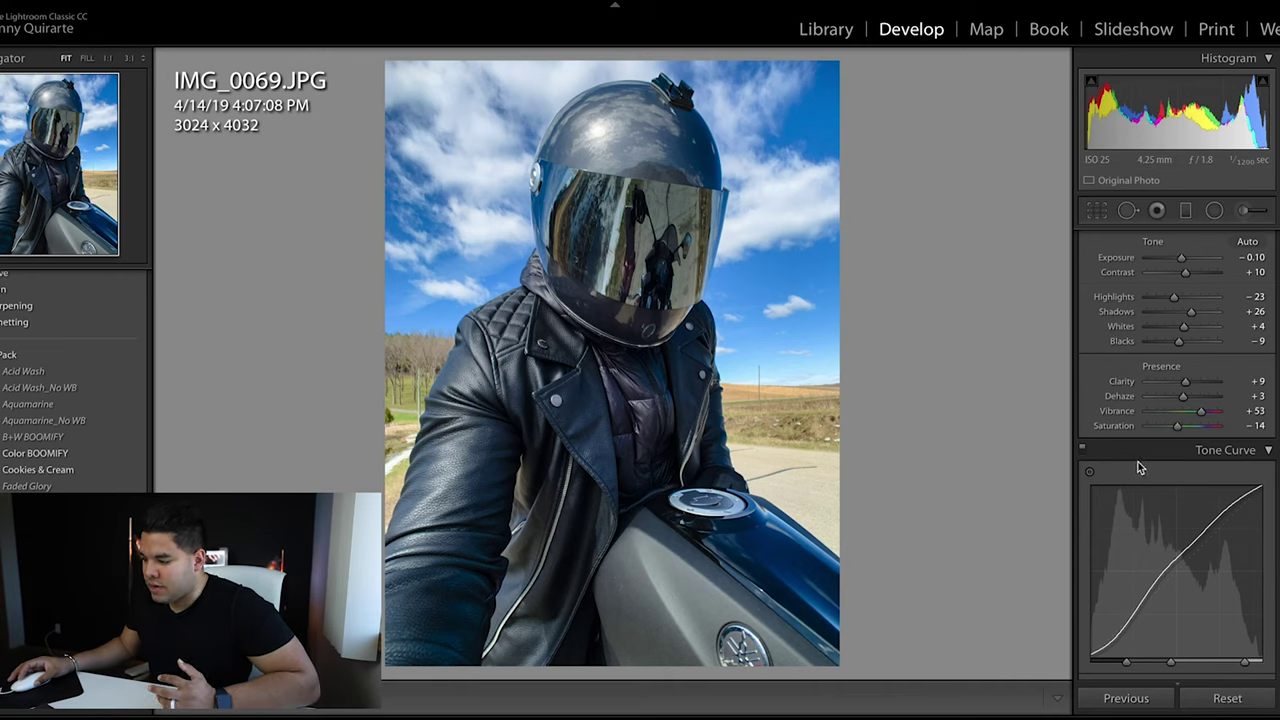
scroll(1140, 466, "down", 5)
scroll(1140, 466, "down", 5)
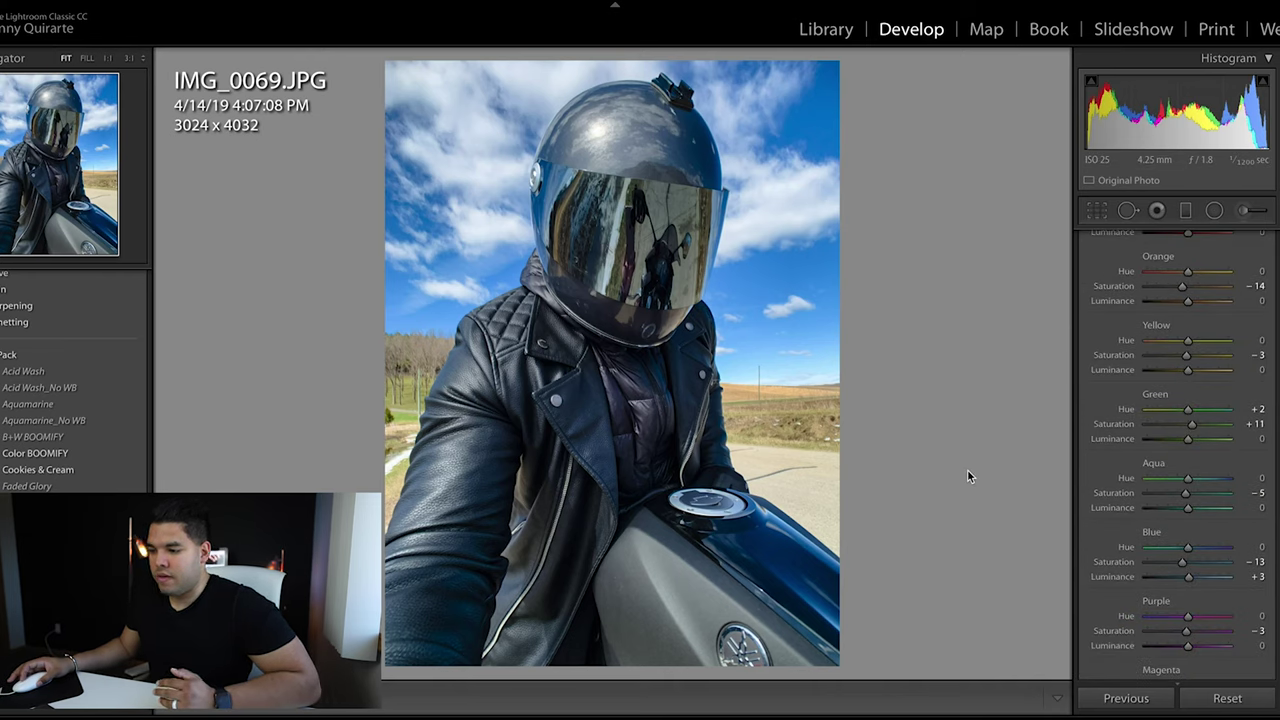
key("backslash")
key("backslash")
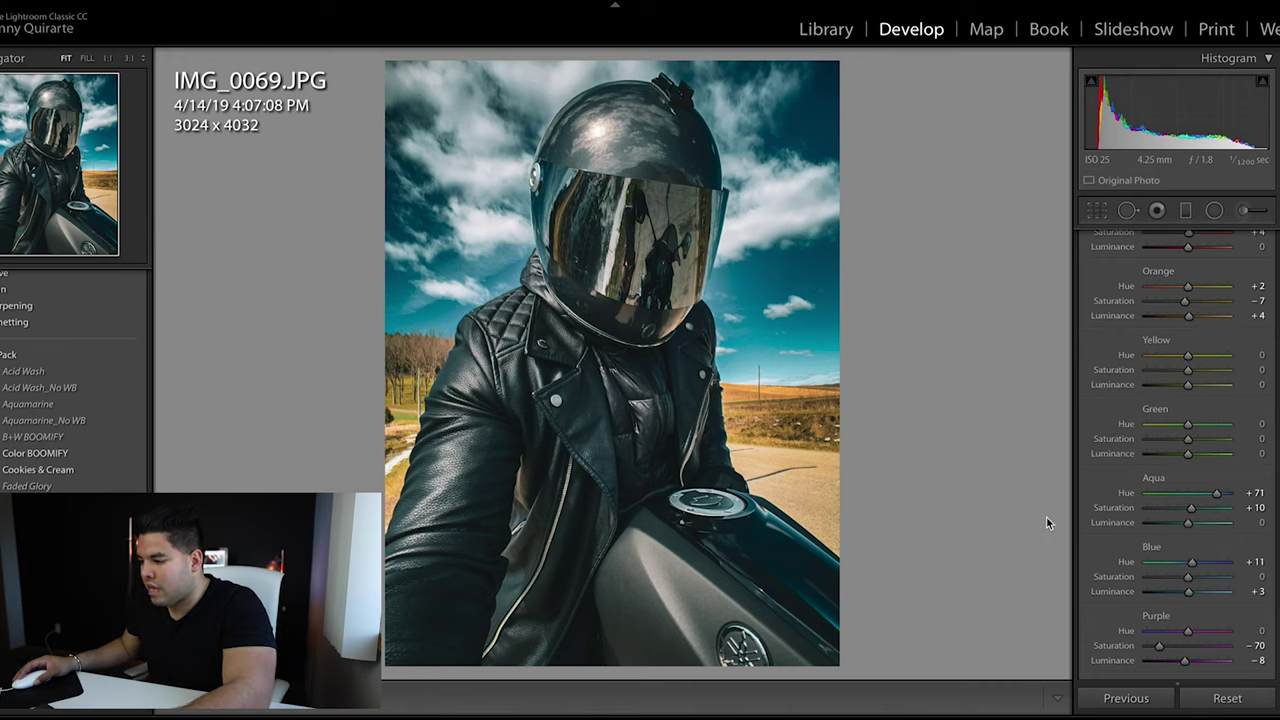
Set the dark teal look's contrast to +33, clarity to +22 and blacks to +30
scroll(1166, 517, "down", 5)
left_click_drag(1175, 297, 1185, 297)
scroll(1174, 348, "up", 3)
scroll(1174, 348, "up", 10)
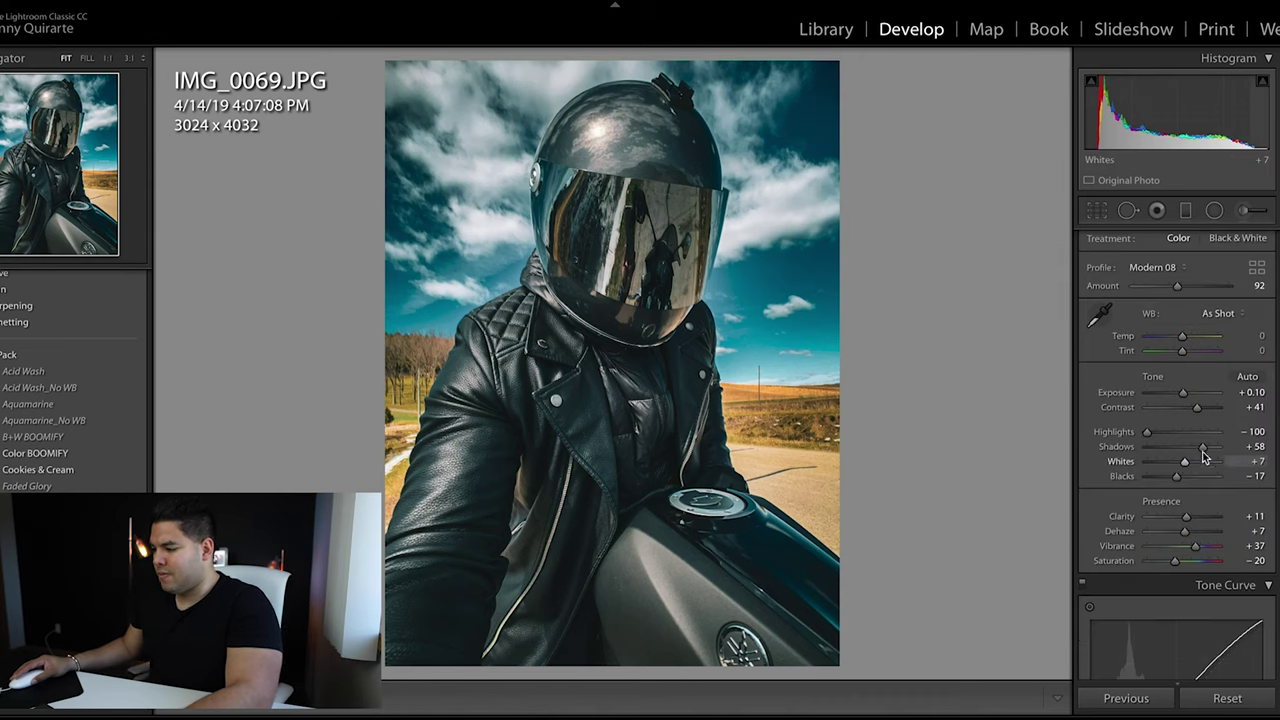
left_click_drag(1196, 408, 1197, 414)
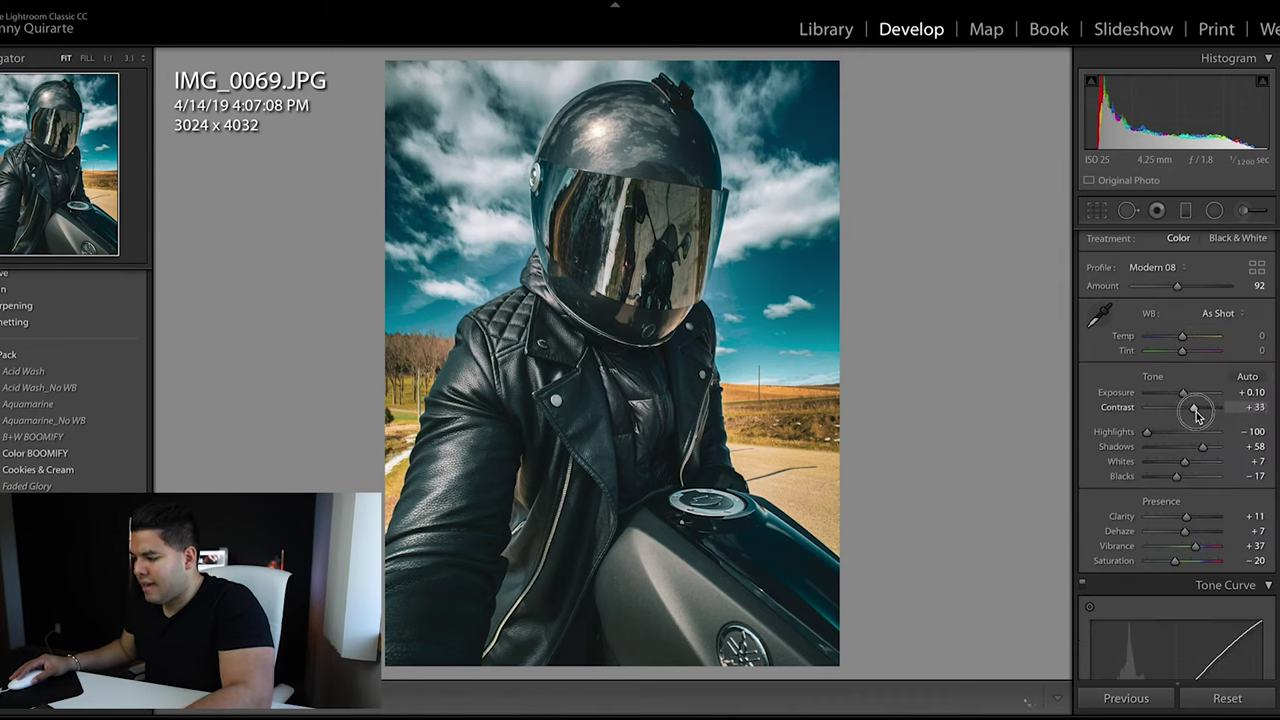
left_click_drag(1186, 517, 1192, 521)
left_click_drag(1176, 476, 1195, 482)
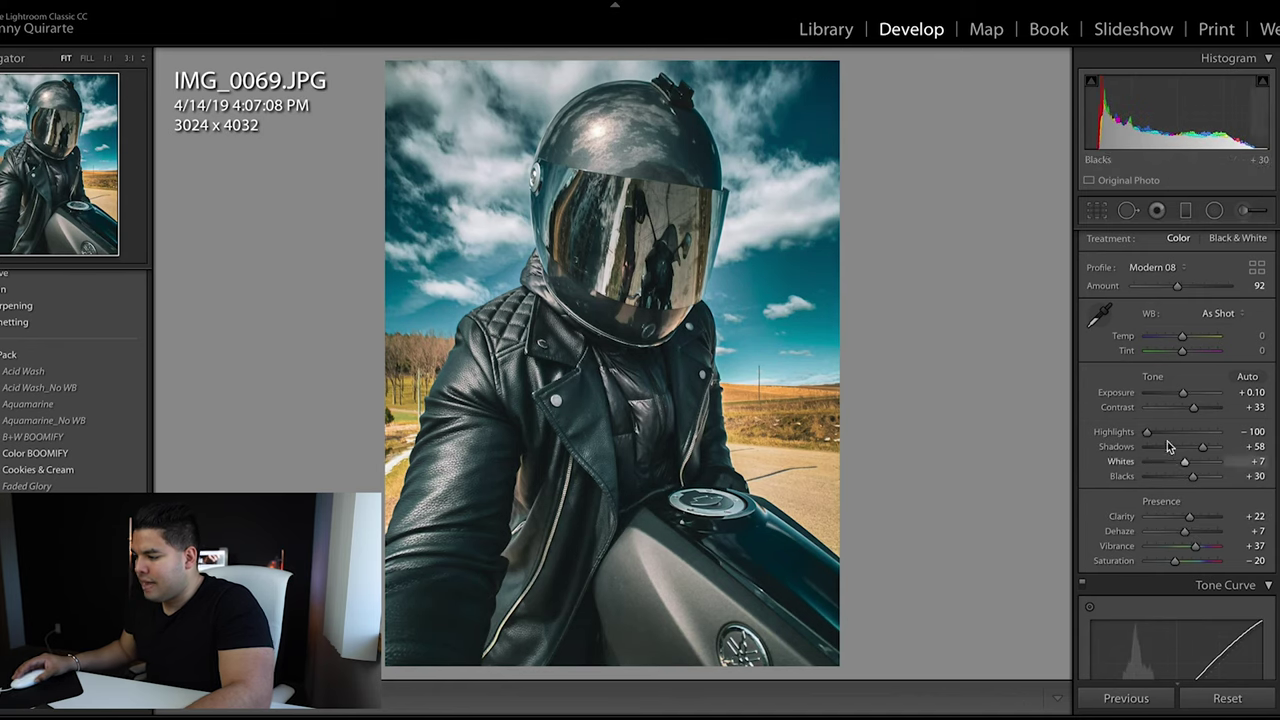
Warm the teal look's white balance to a temperature of +9 and compare it with the original photo
left_click(1184, 339)
left_click_drag(1185, 341, 1188, 340)
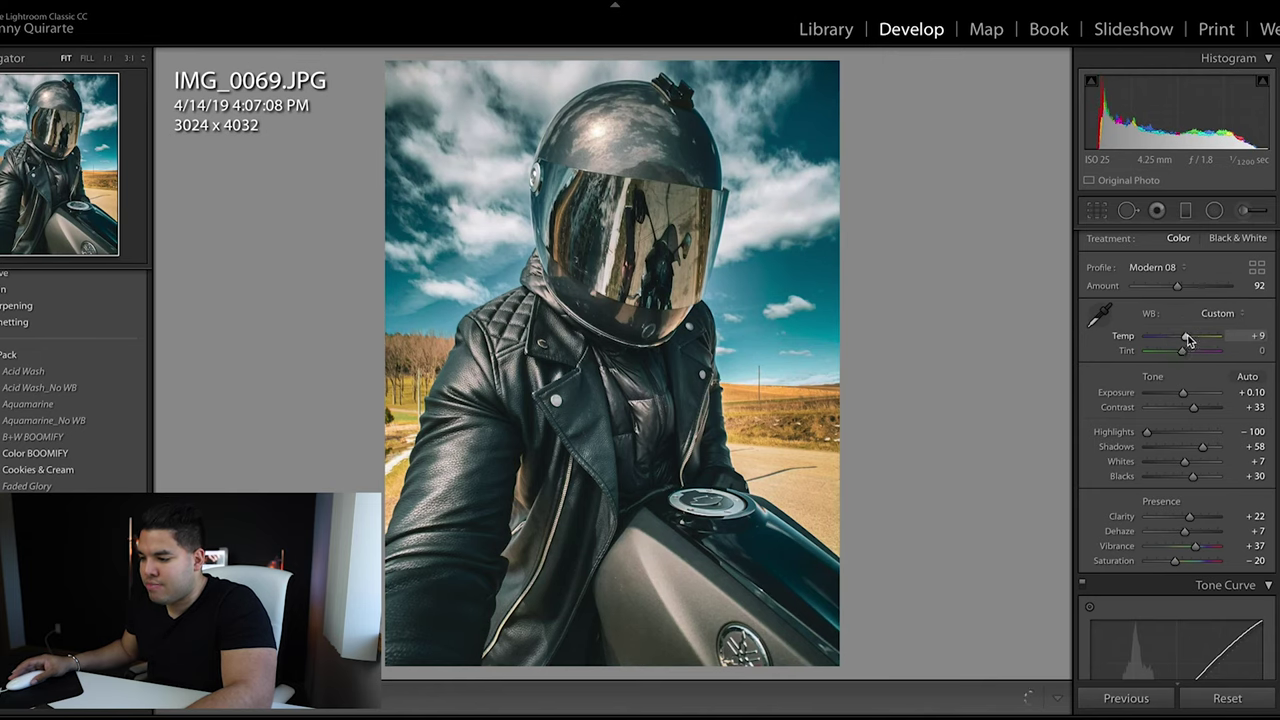
key("backslash")
key("backslash")
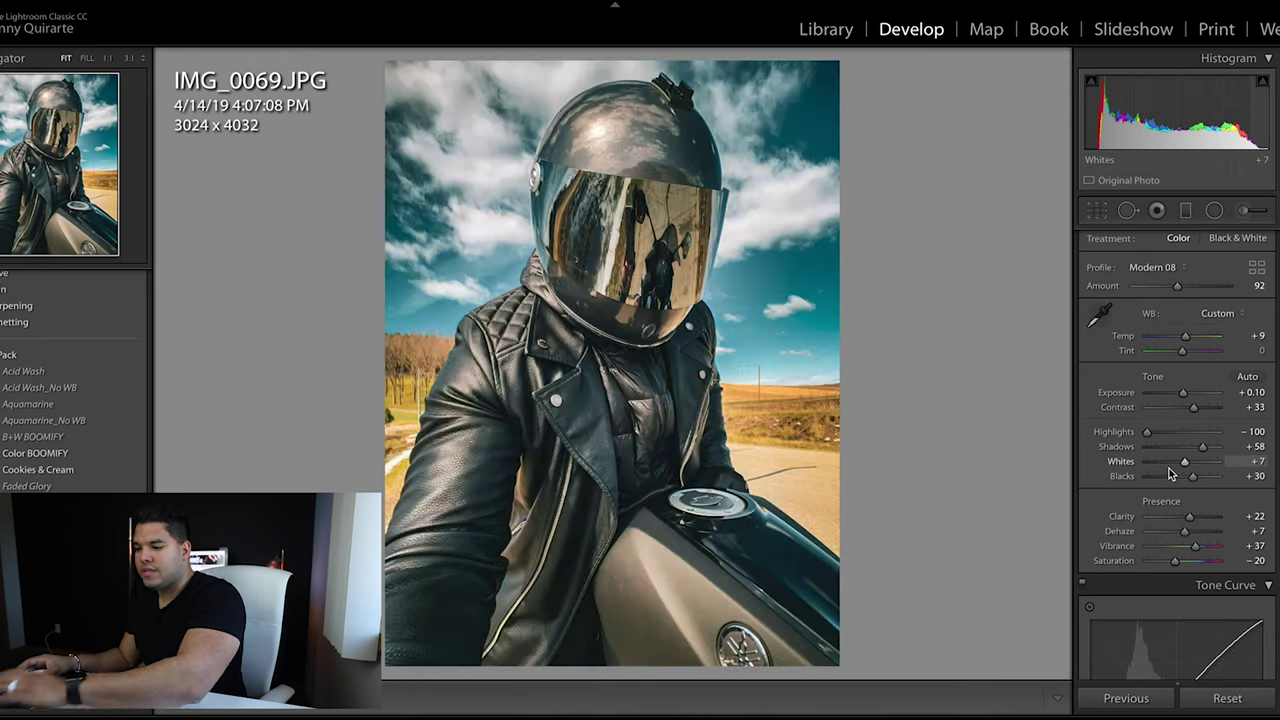
Set the teal look's exposure to +0.15
left_click(1182, 394)
left_click_drag(1182, 394, 1185, 396)
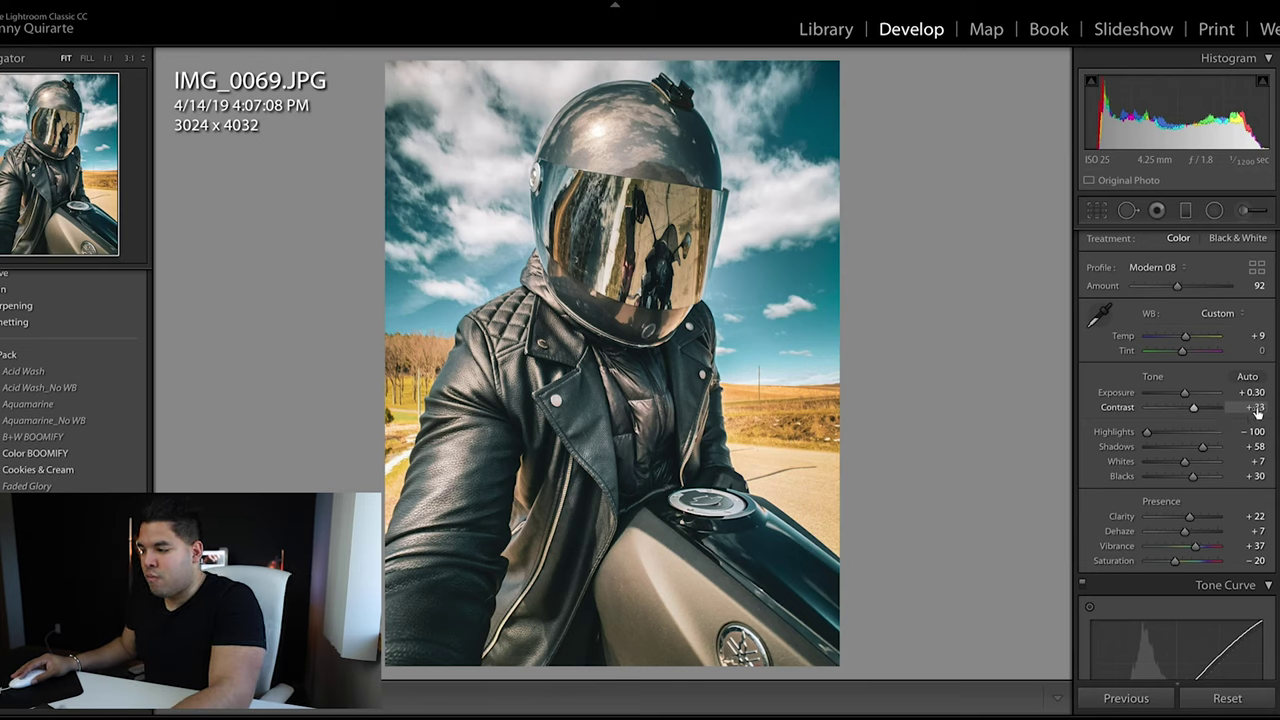
left_click(1252, 392)
type("0.15")
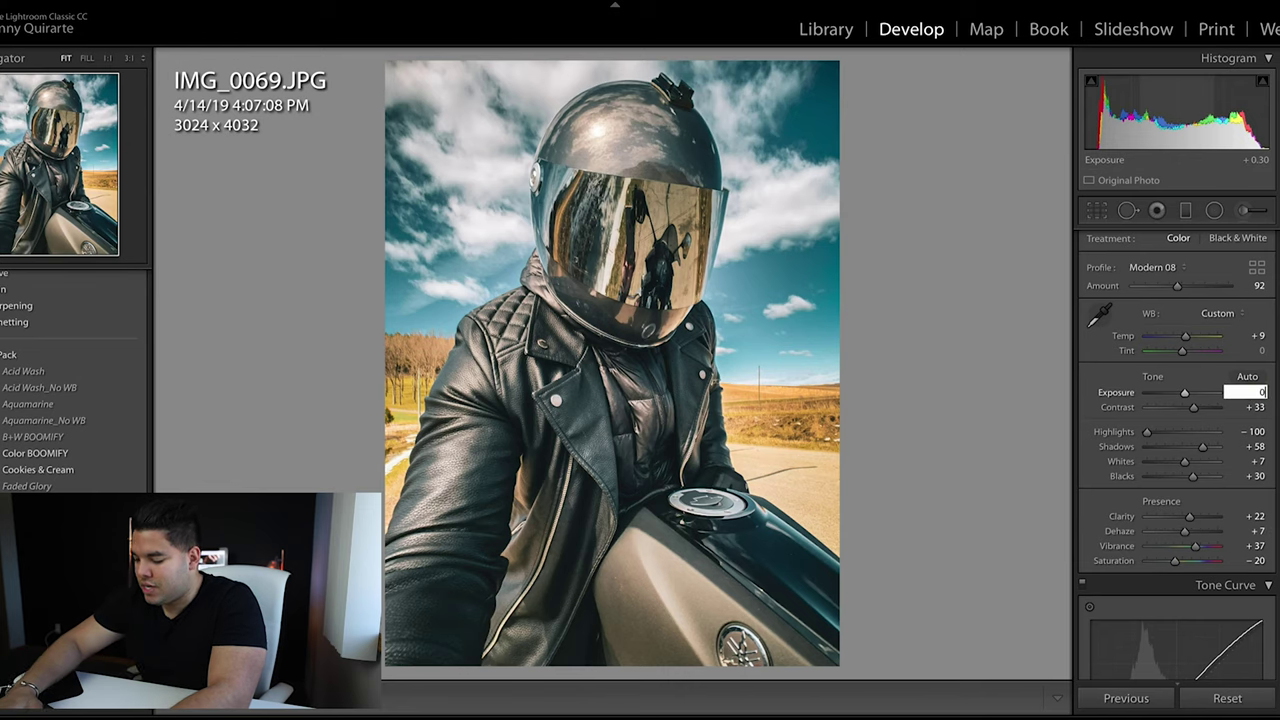
key("Return")
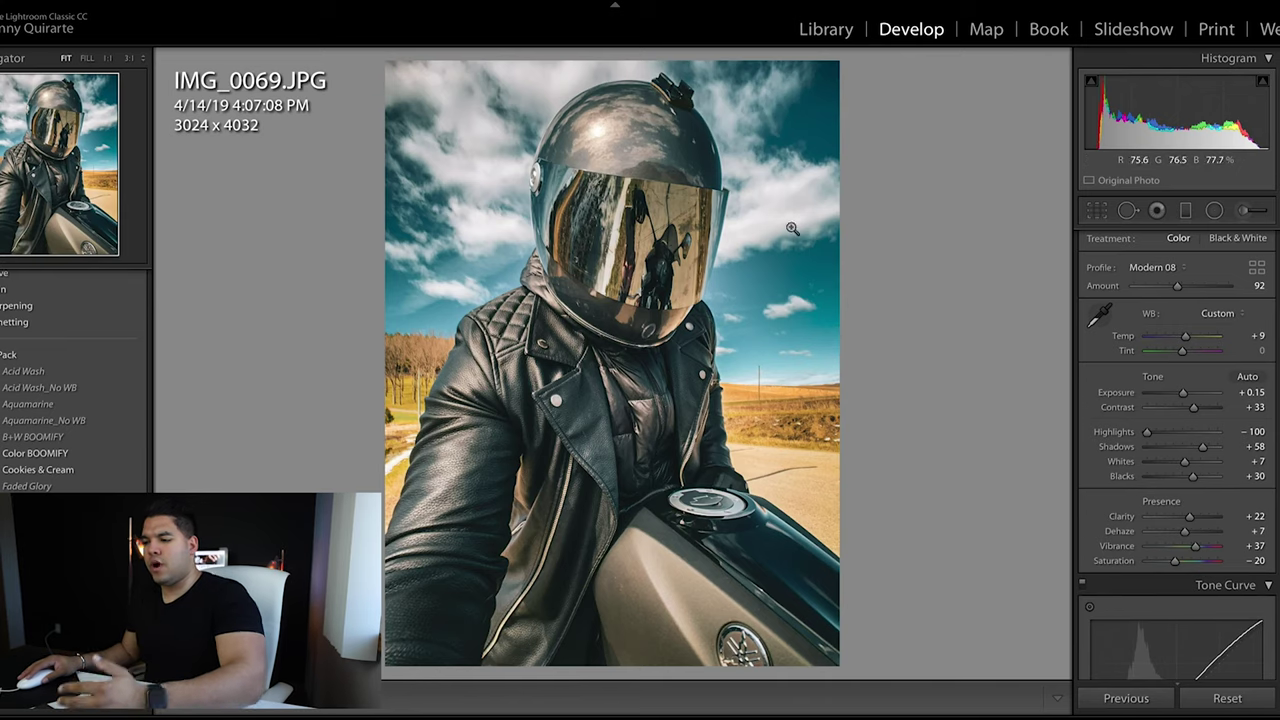
Set the dehaze to +9 and compare the adjusted teal look with the original photo
left_click(658, 234)
left_click(636, 278)
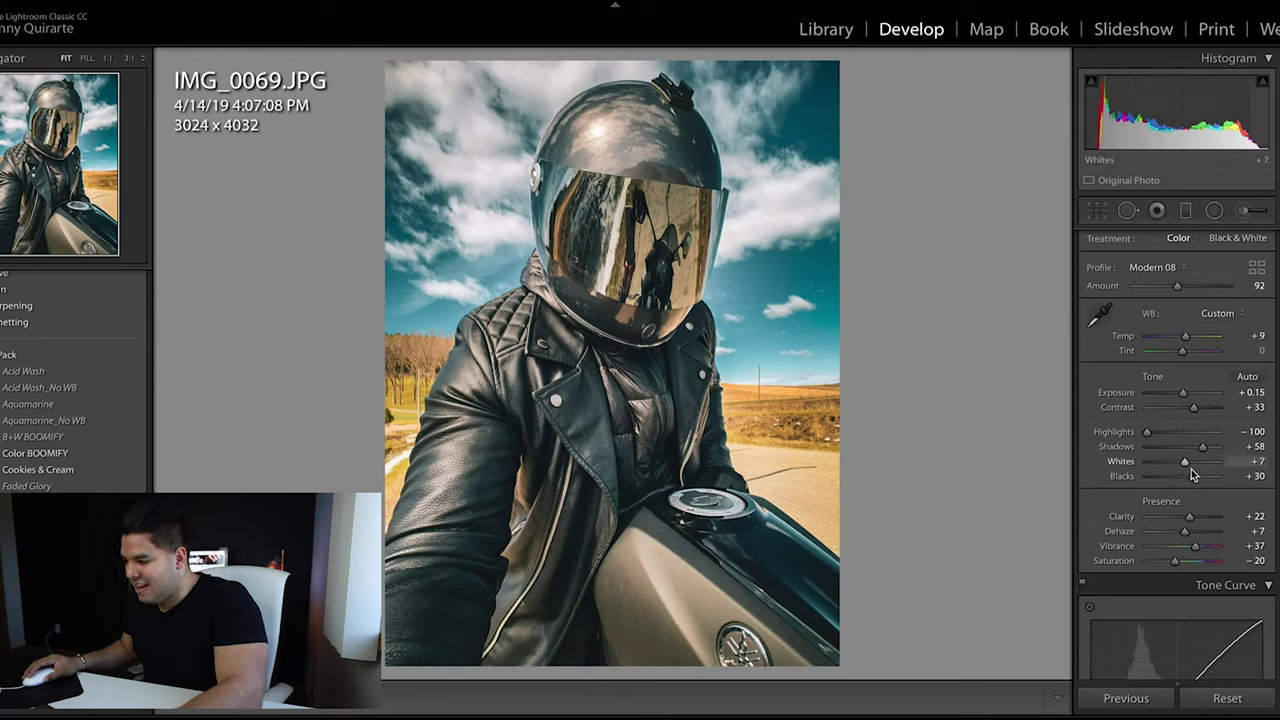
left_click_drag(1185, 531, 1188, 538)
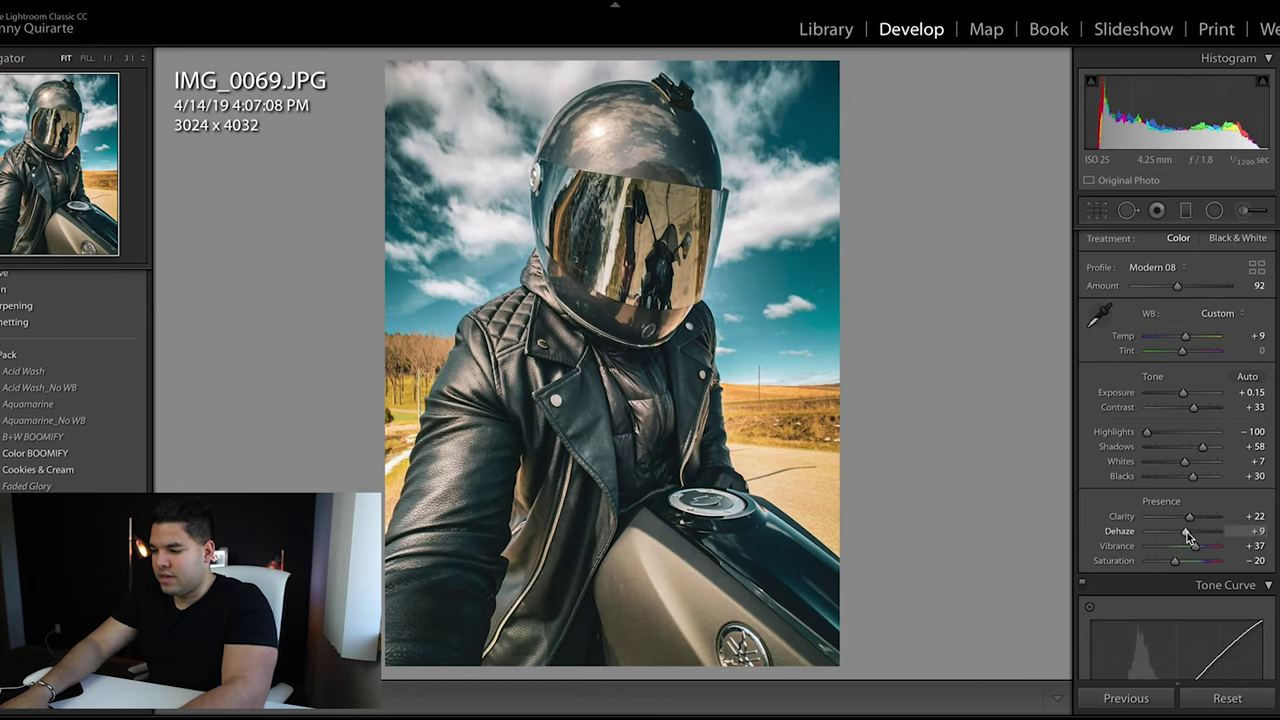
key("backslash")
key("backslash")
key("backslash")
key("backslash")
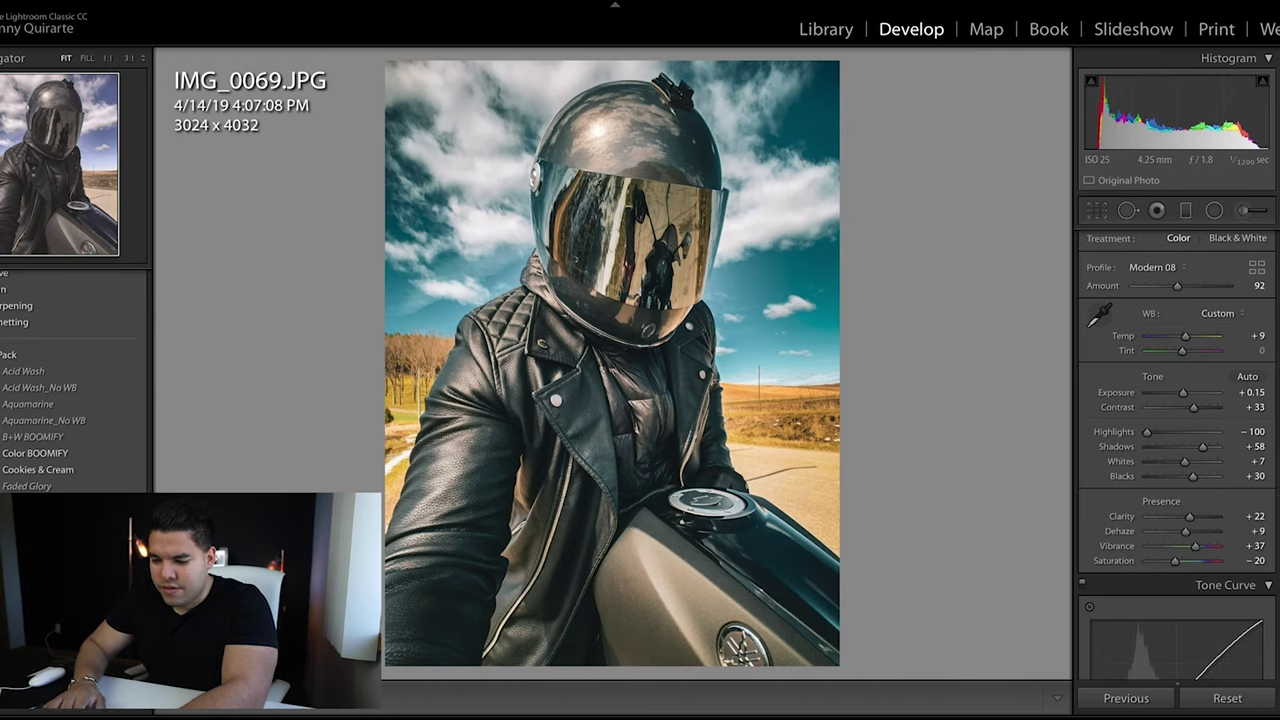
key("super+d")
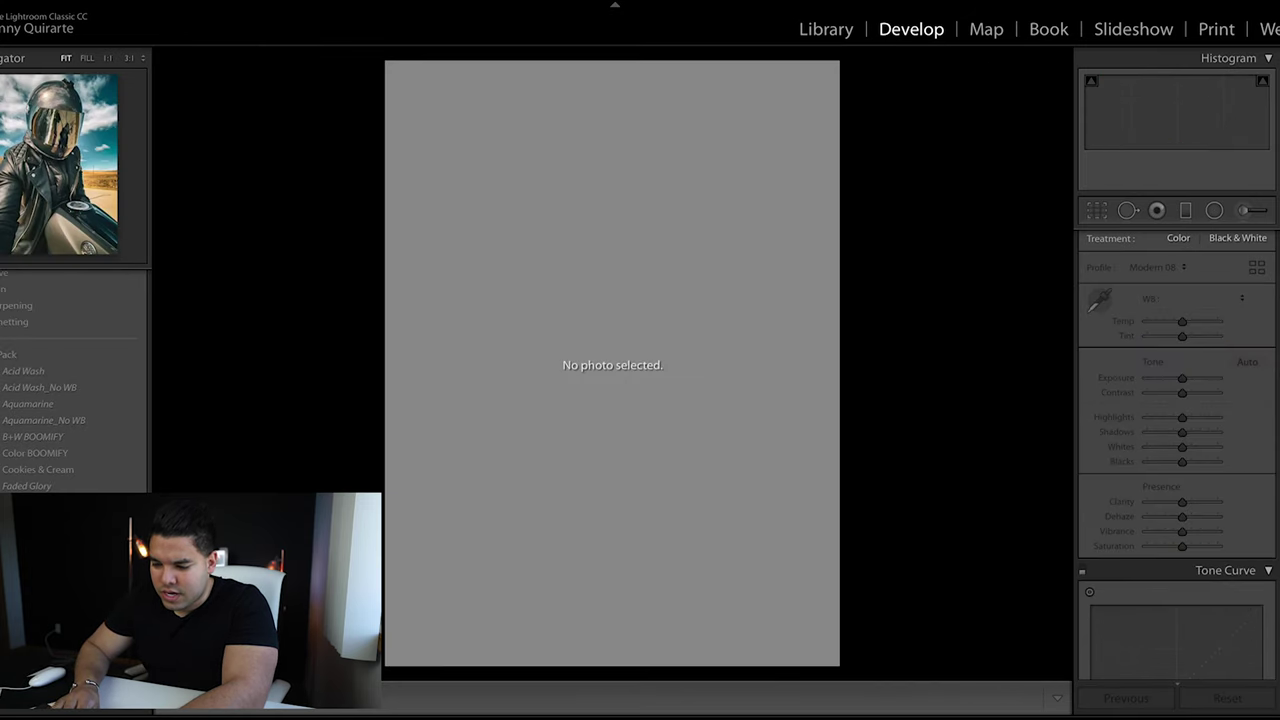
key("Escape")
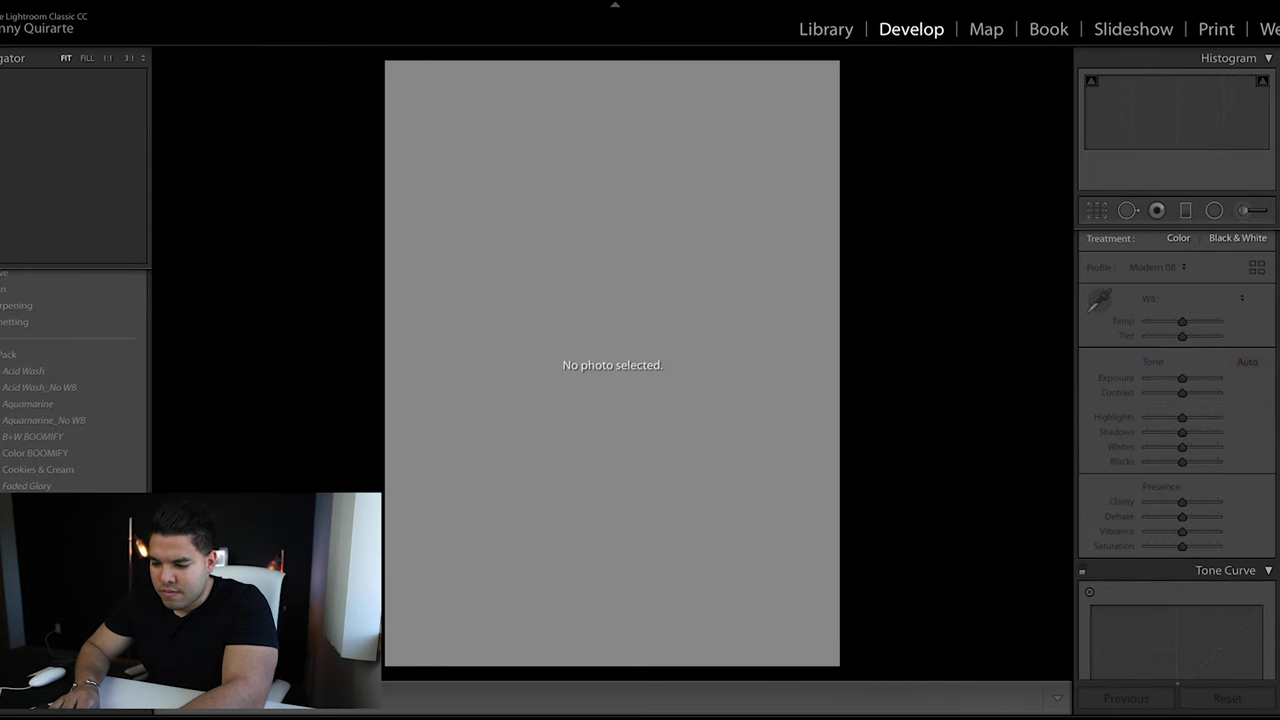
key("super+z")
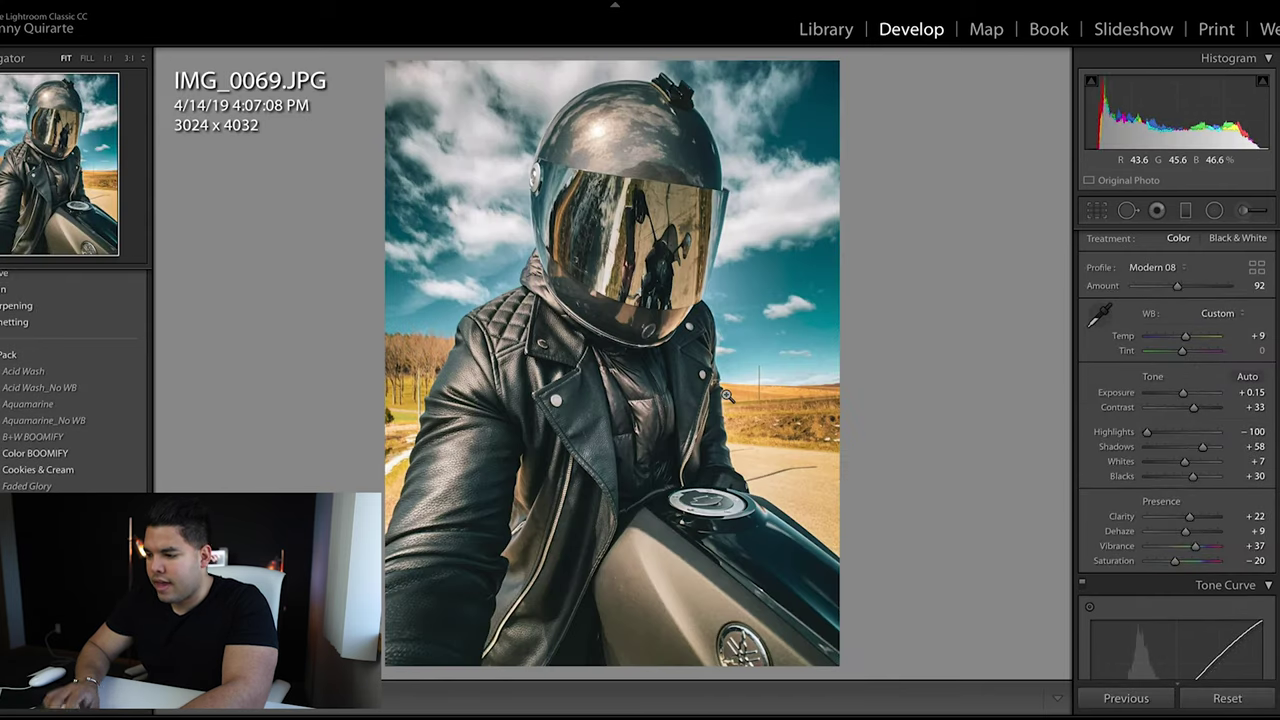
Crop the photo to the 4 x 5 / 8 x 10 aspect ratio, keeping the sky above the helmet in the frame
left_click(1097, 210)
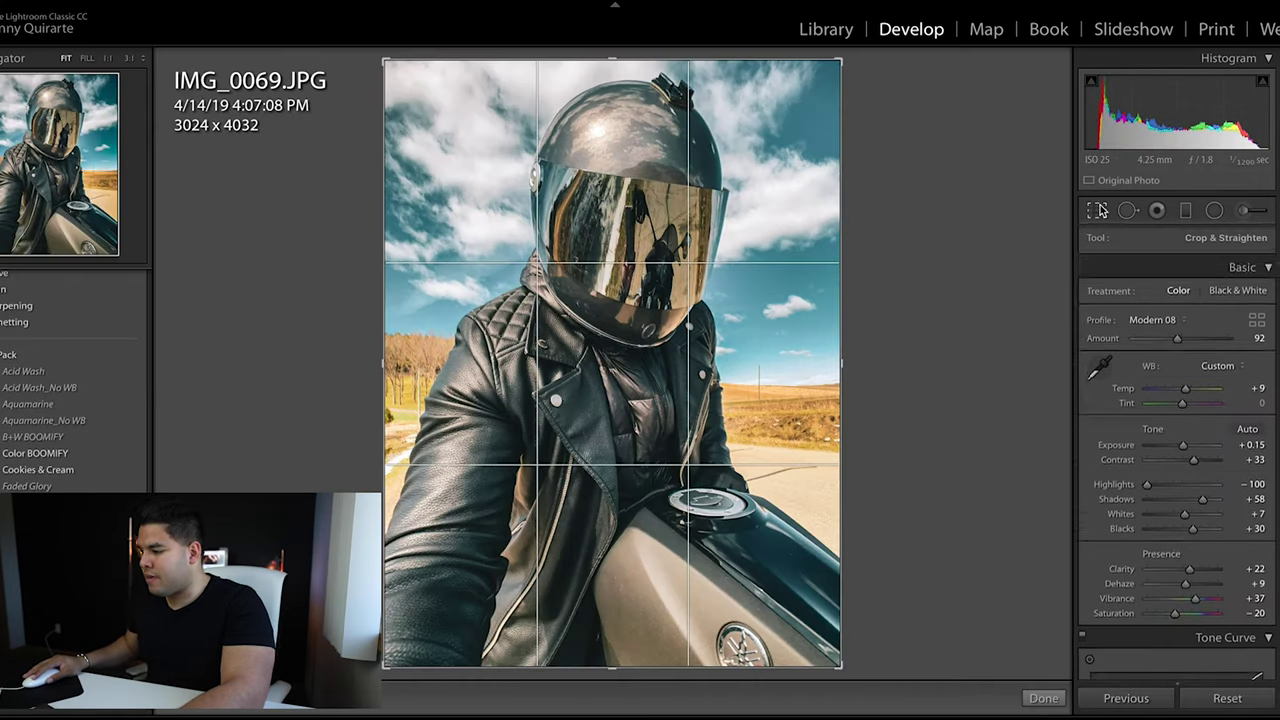
left_click(1214, 268)
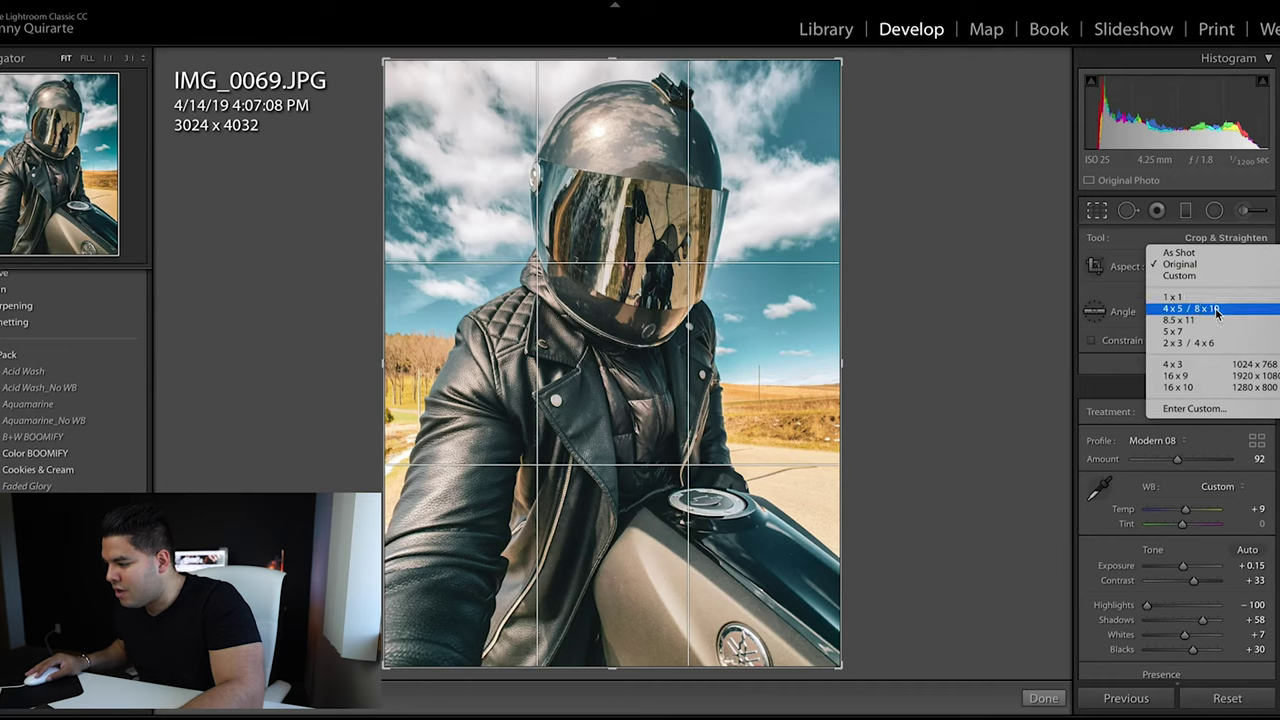
left_click(1218, 312)
left_click_drag(820, 349, 812, 380)
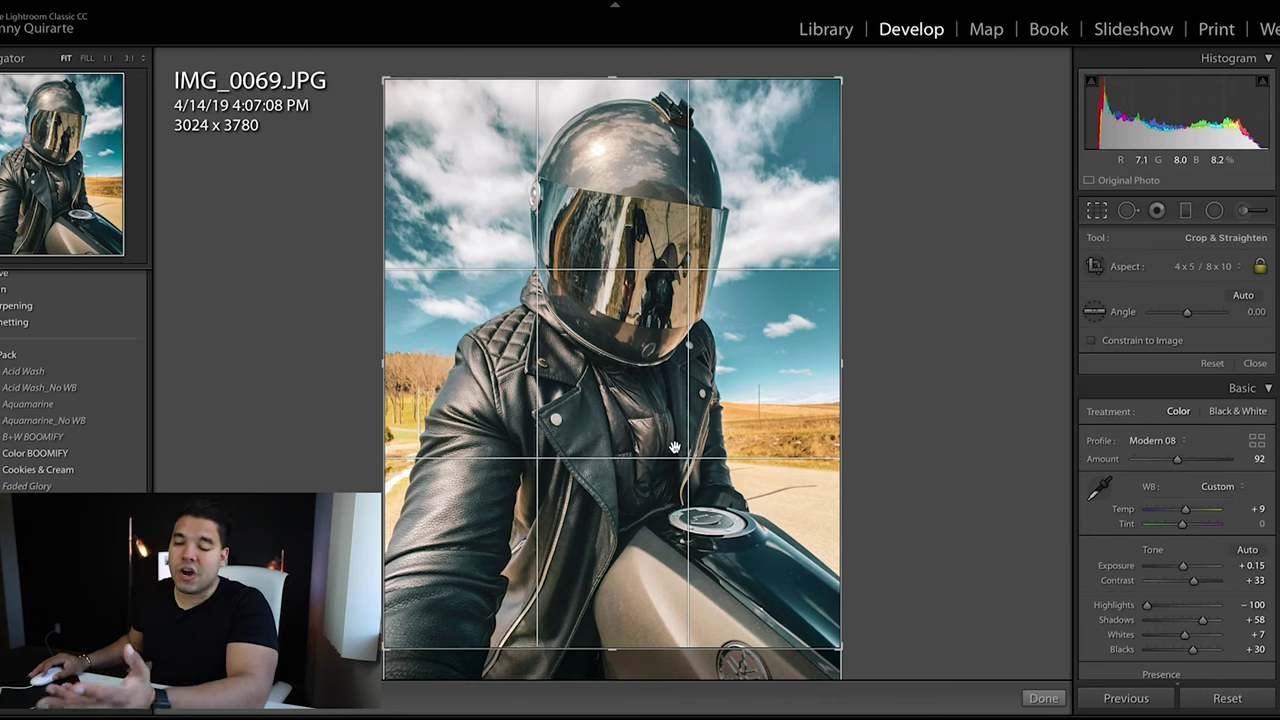
left_click(1041, 700)
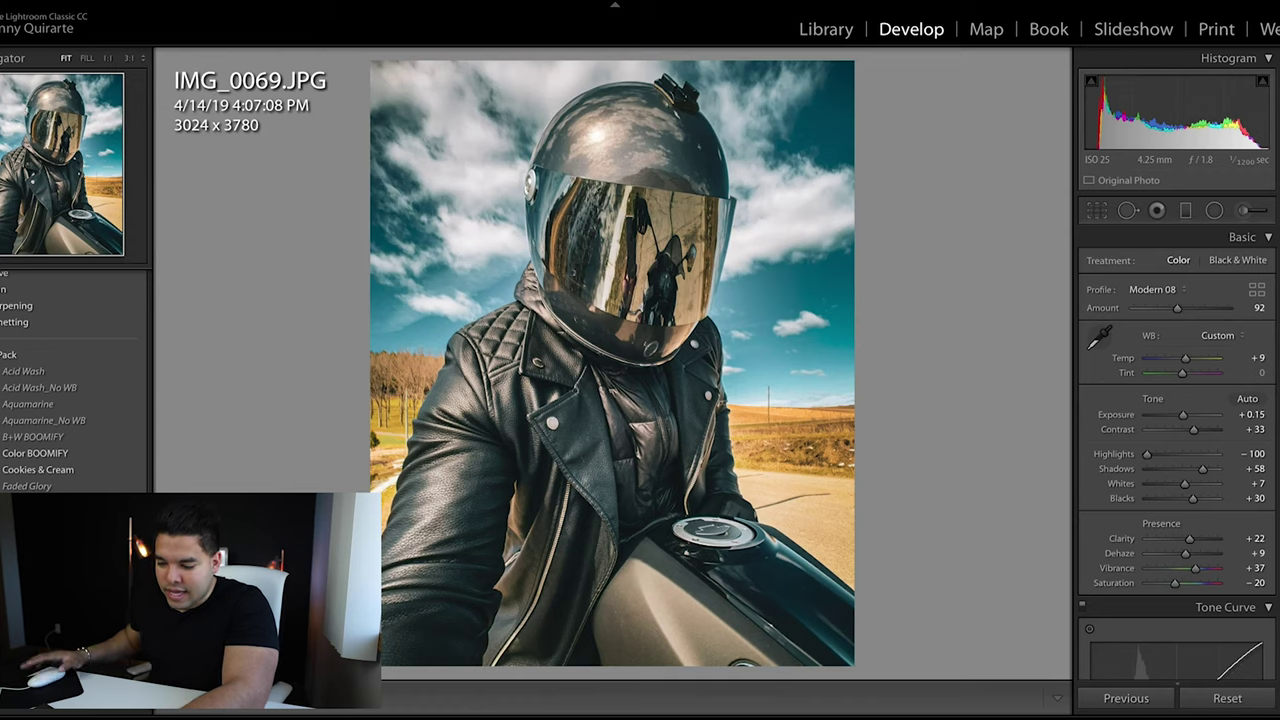
Export the cropped photo with the previous export settings, overwriting the existing IMG_0069.jpg on the desktop
right_click(113, 707)
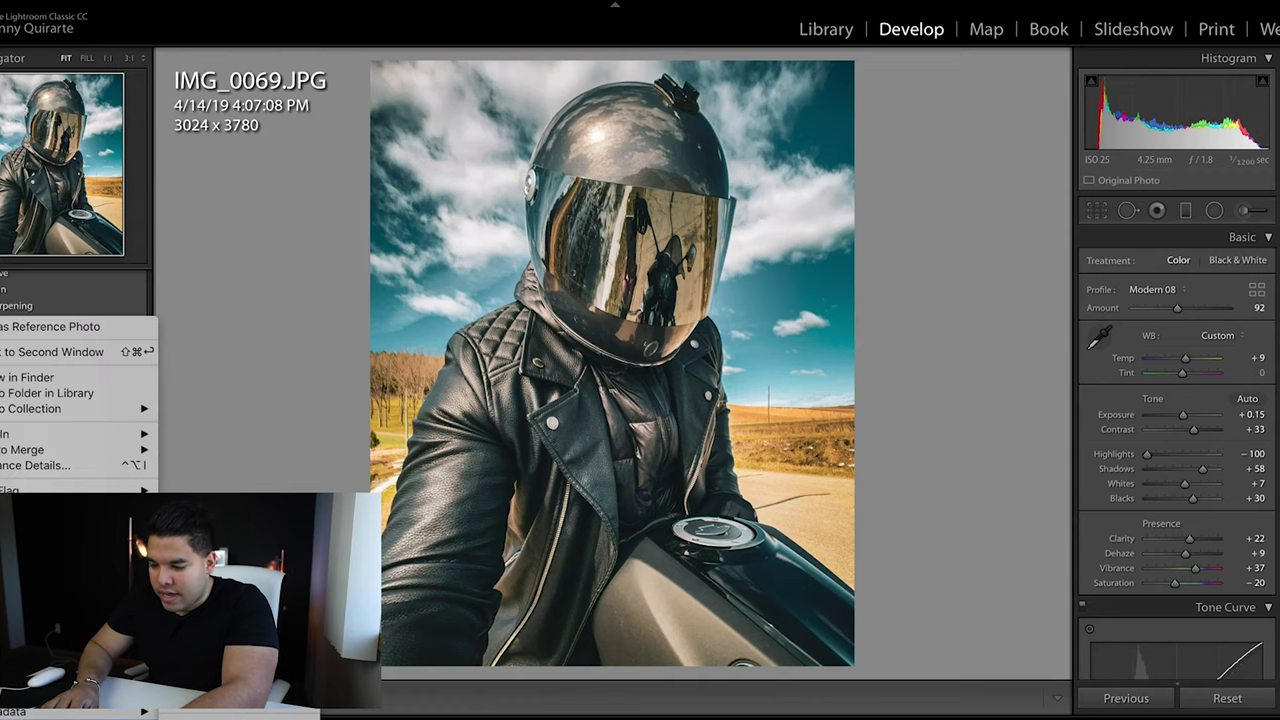
key("super+alt+shift+e")
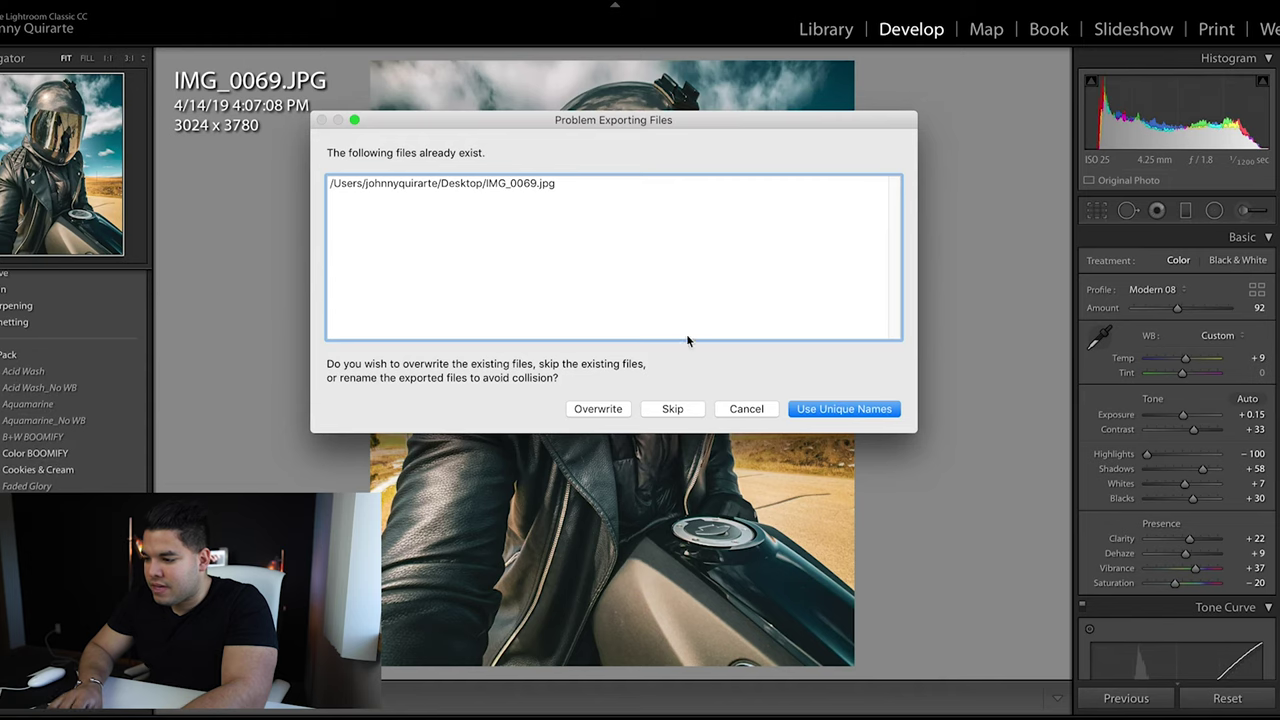
left_click(597, 408)
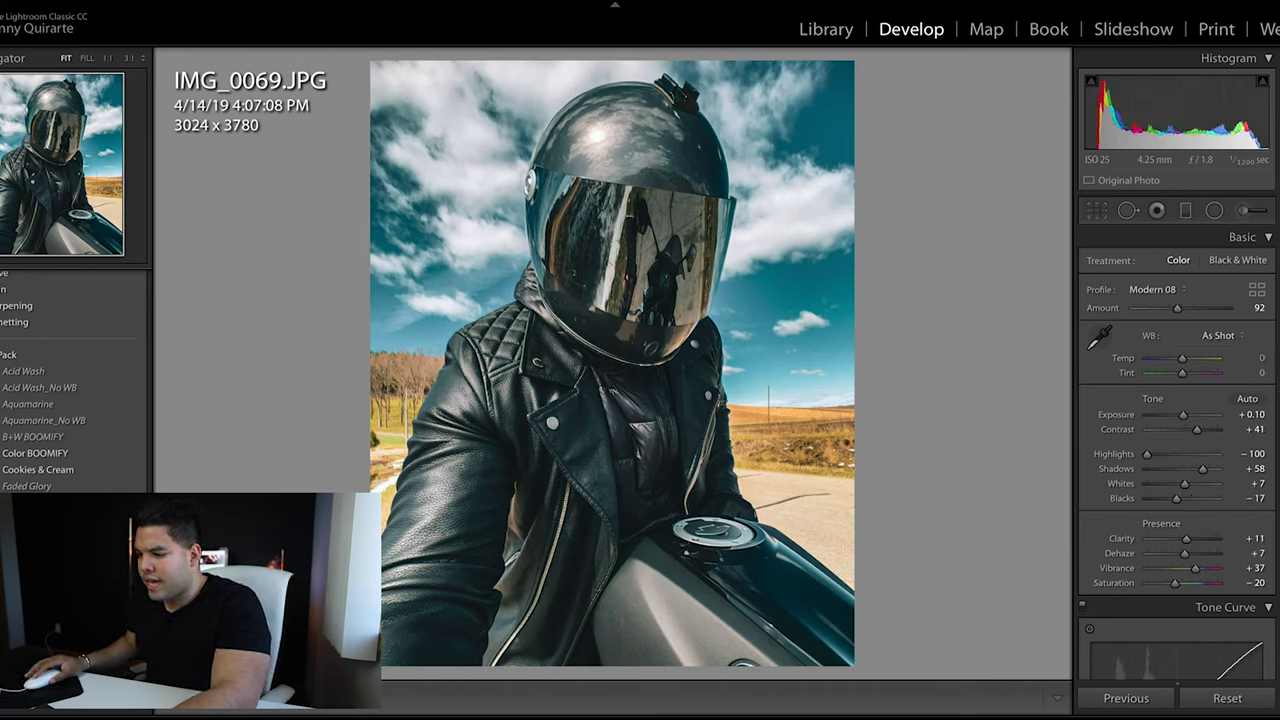
Compare the teal look without a vignette with the original photo and review its effects and calibration settings
key("backslash")
key("backslash")
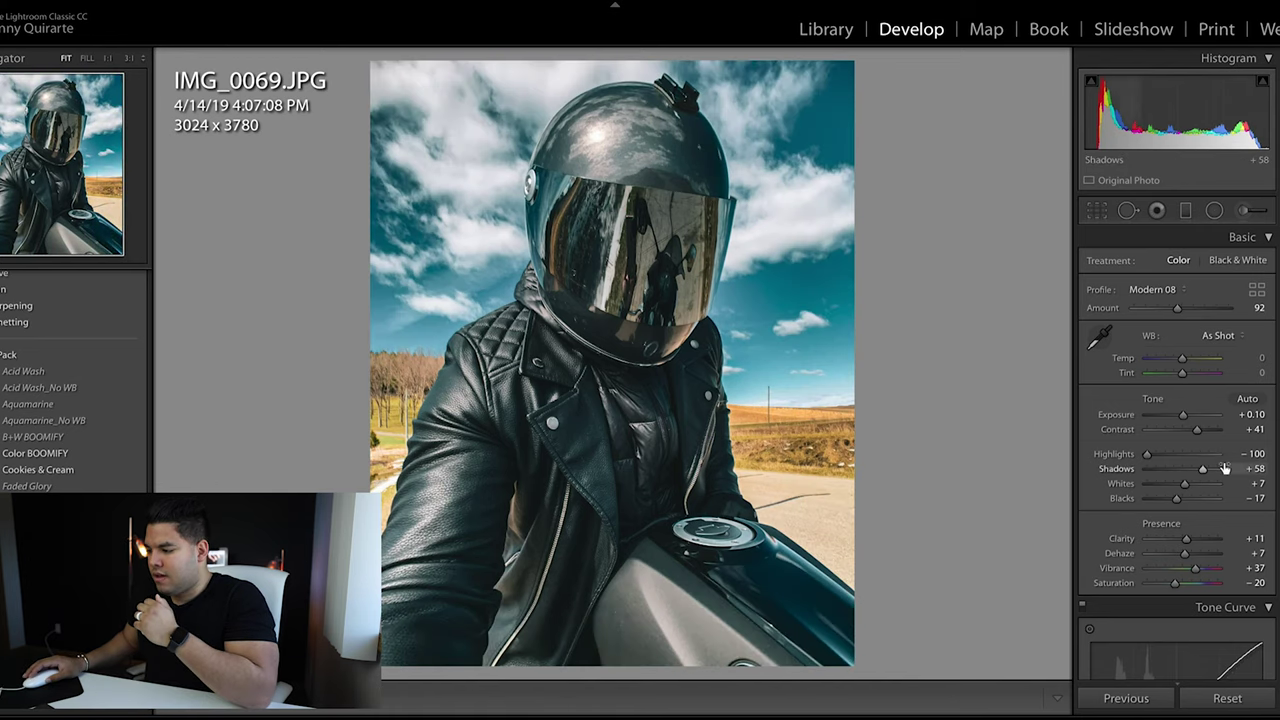
scroll(1225, 468, "down", 10)
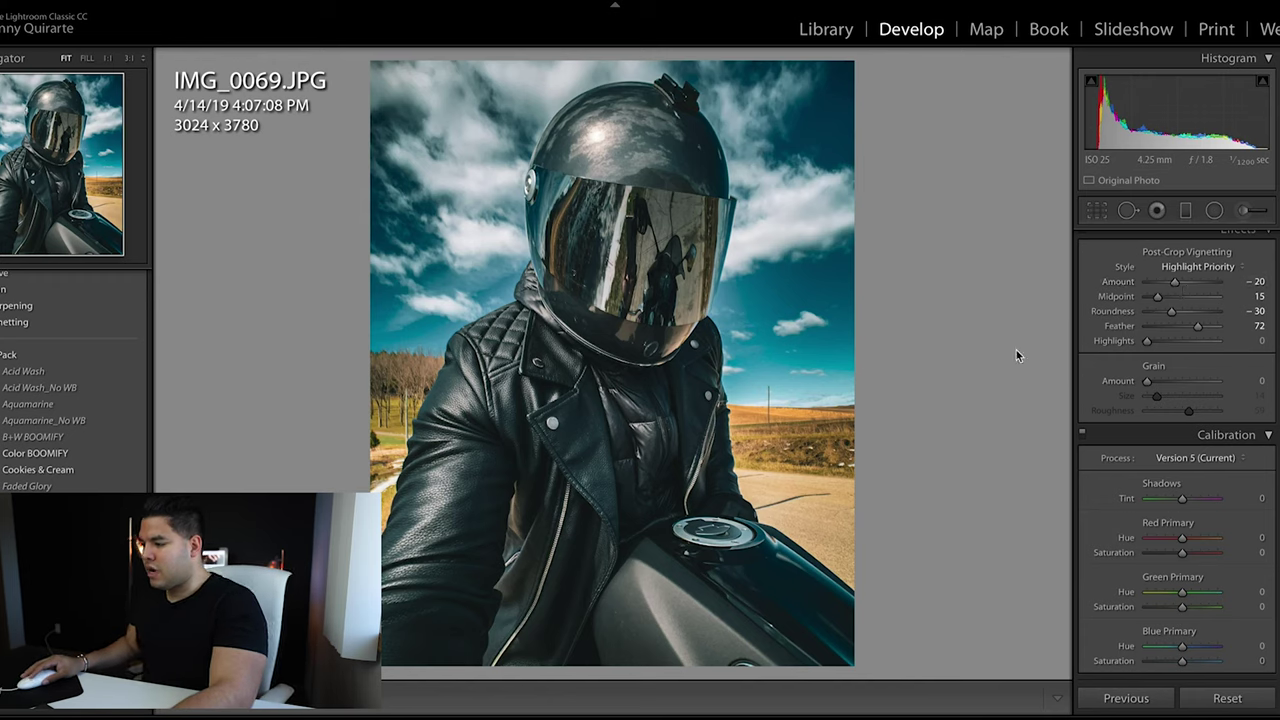
key("backslash")
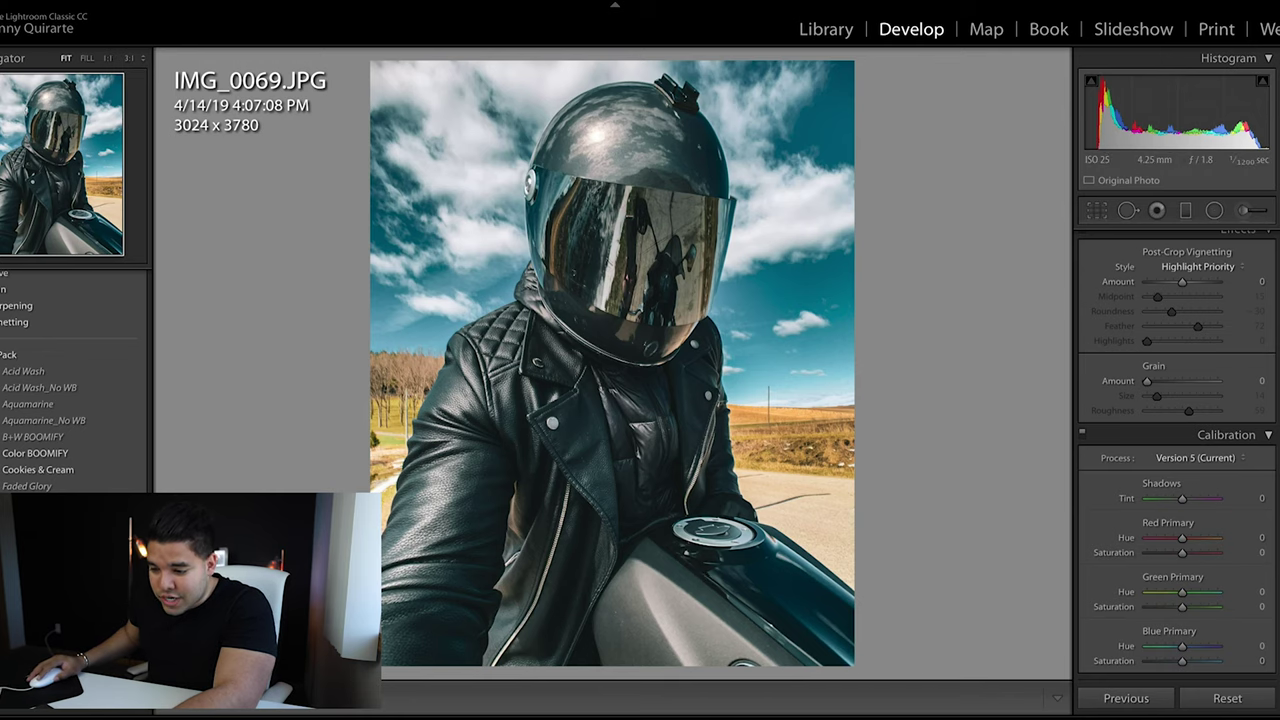
Apply the FroPack preset directly below Faded Glory, show the original photo, and cancel the request to delete the photo
left_click(40, 503)
key("backslash")
key("BackSpace")
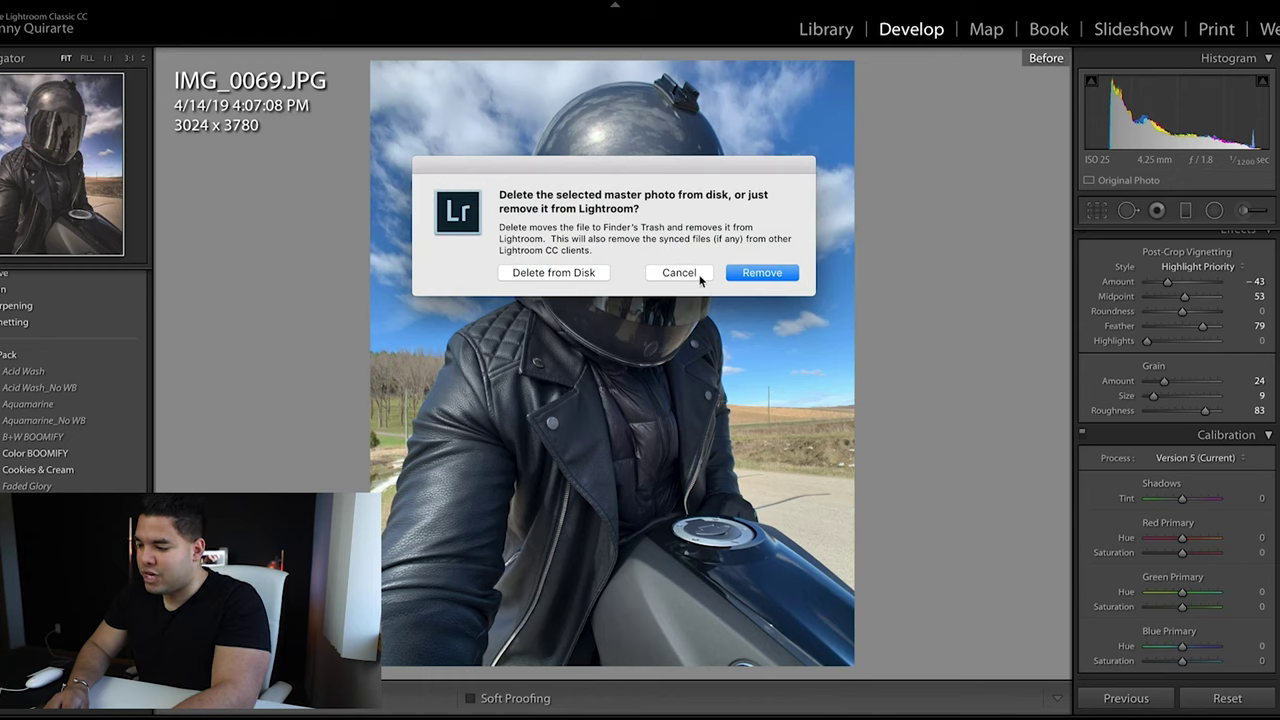
left_click(680, 273)
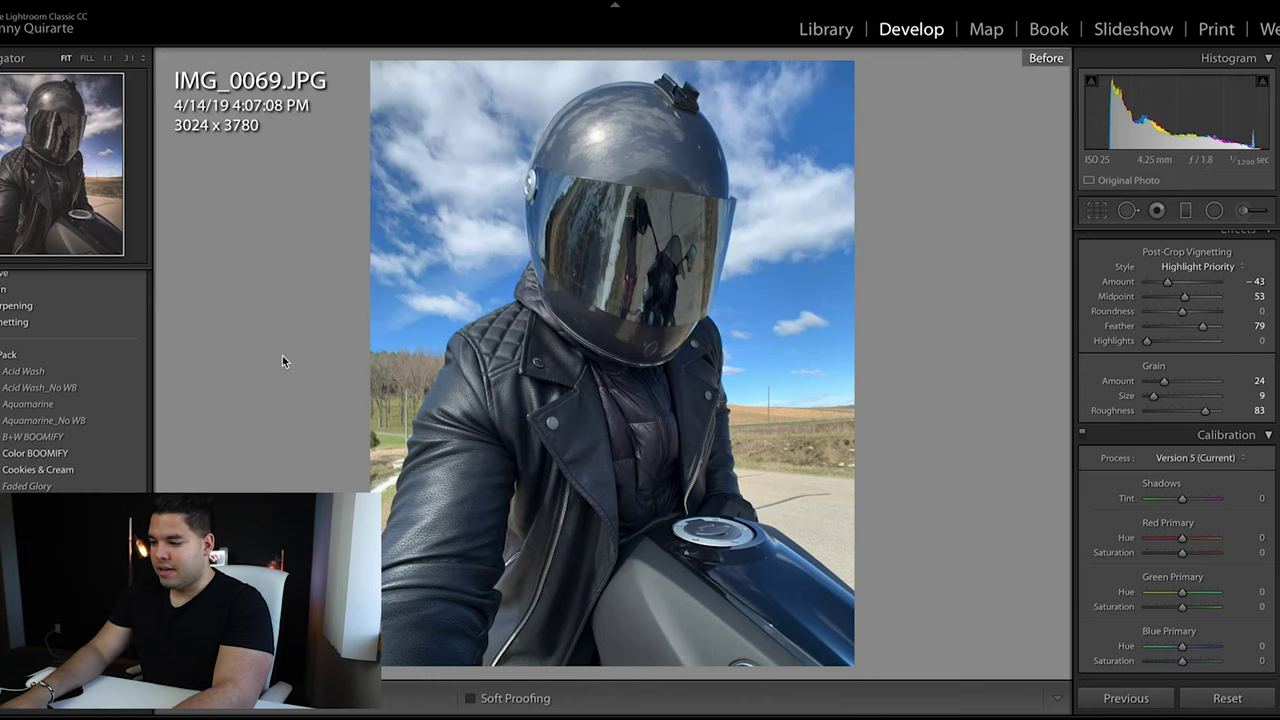
Compare the newly applied preset's look with the original photo several times, examining the sky, jacket and vignette
key("backslash")
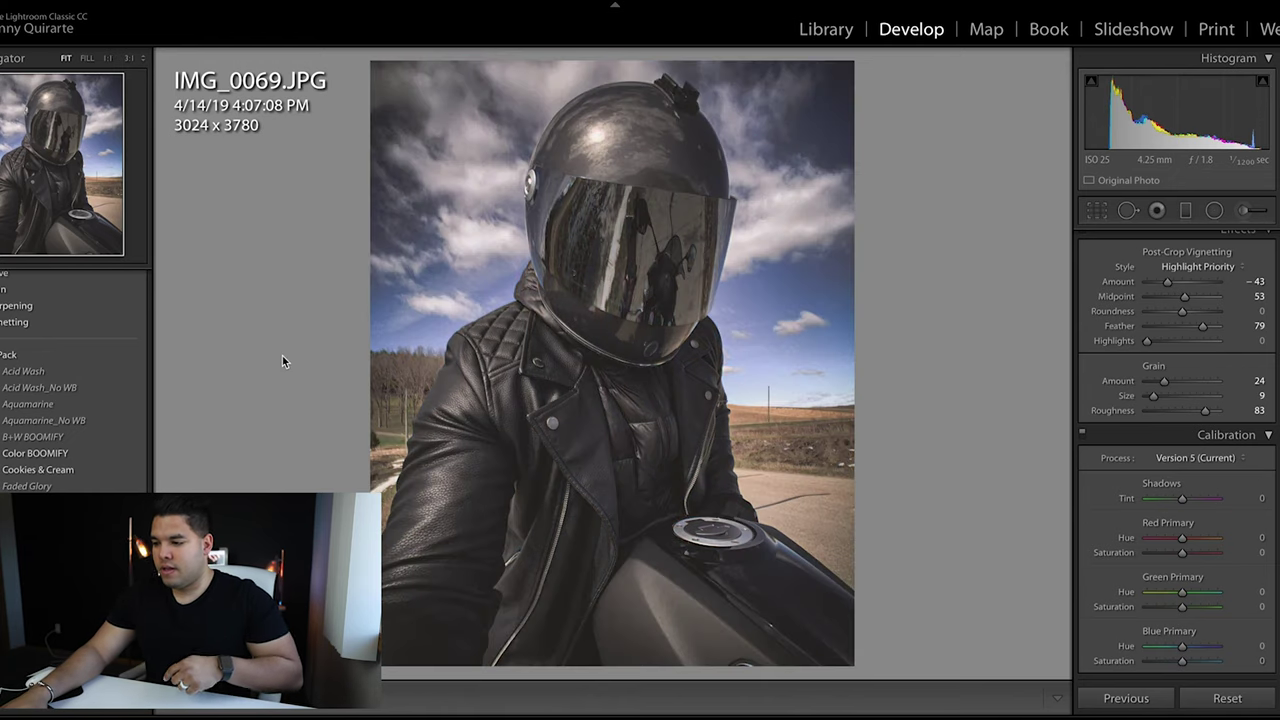
key("backslash")
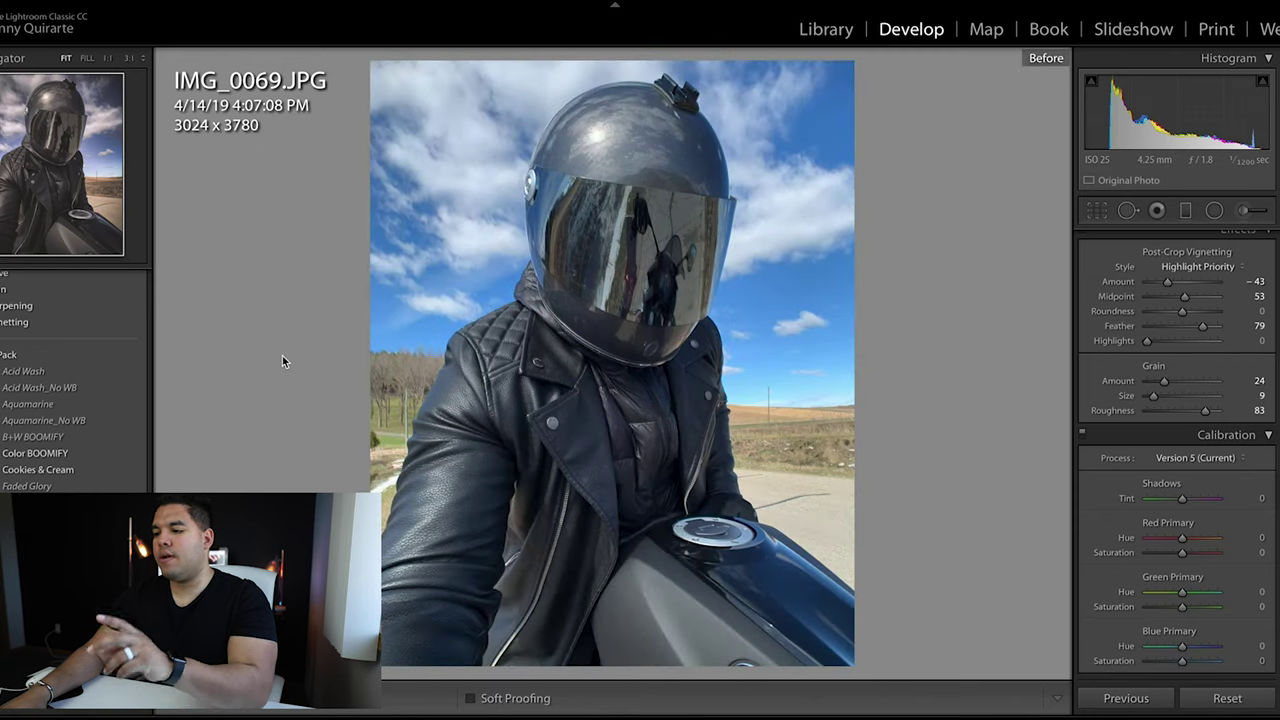
key("backslash")
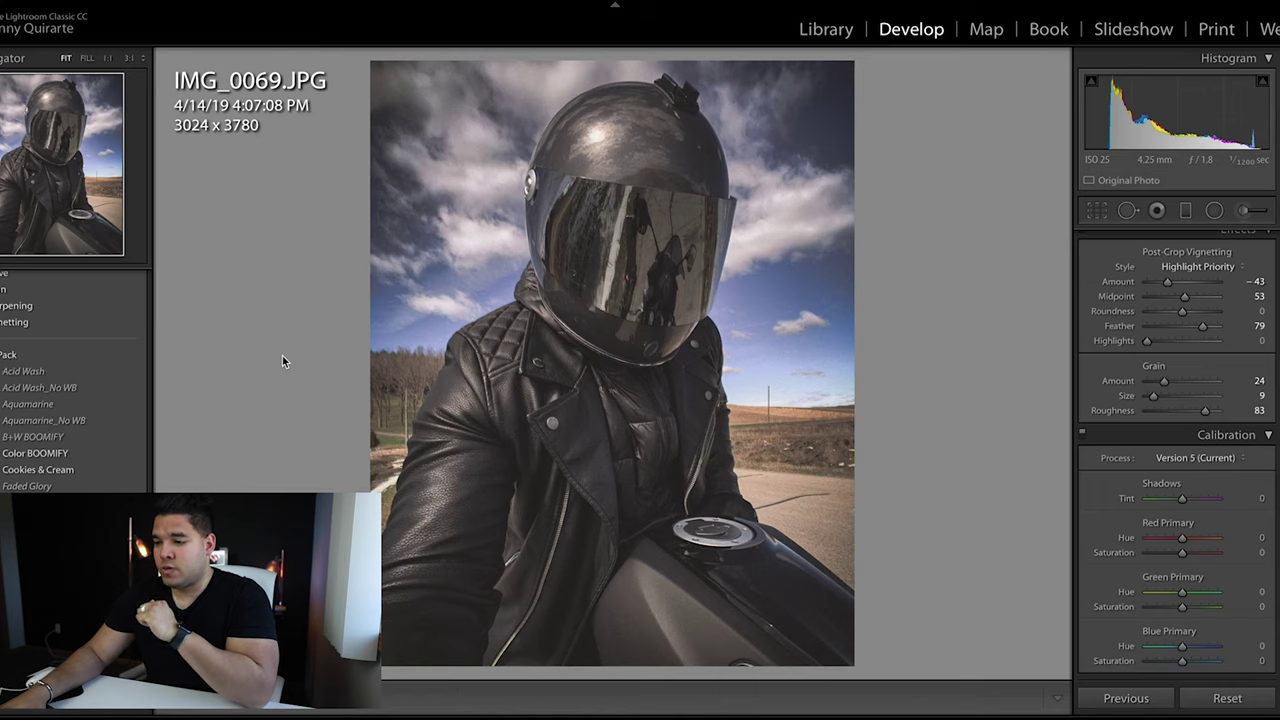
key("backslash")
key("backslash")
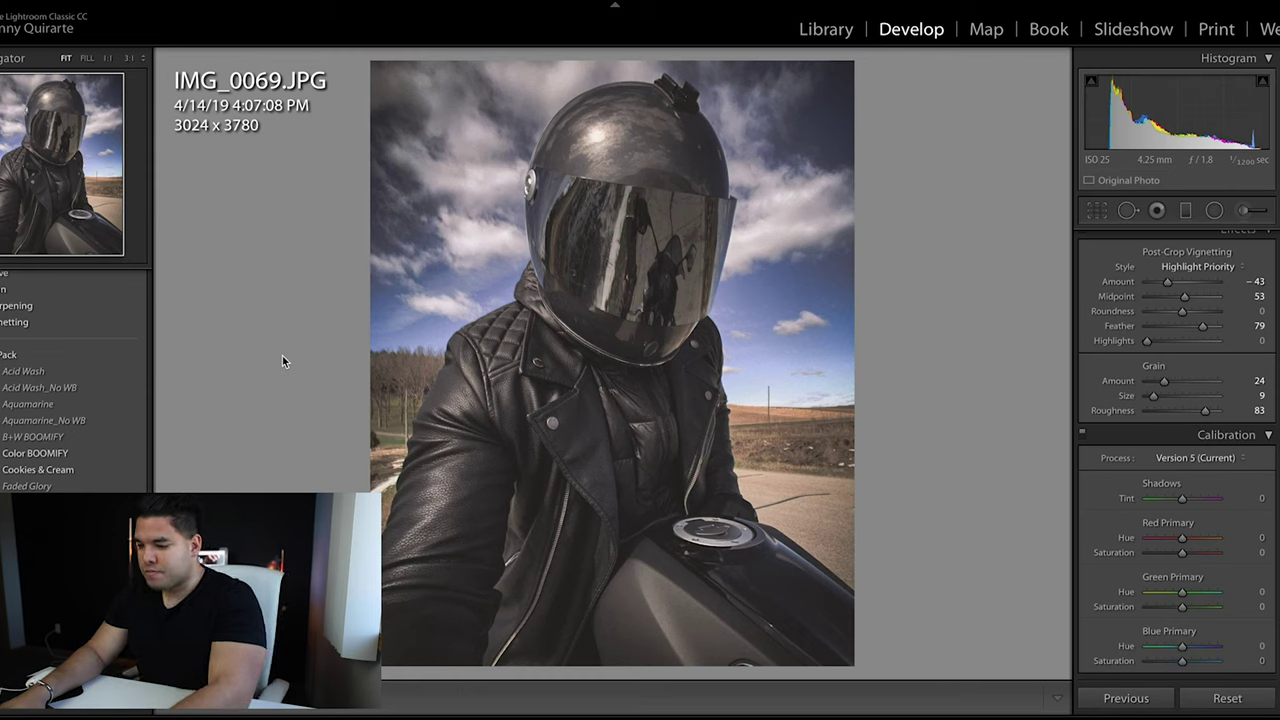
key("backslash")
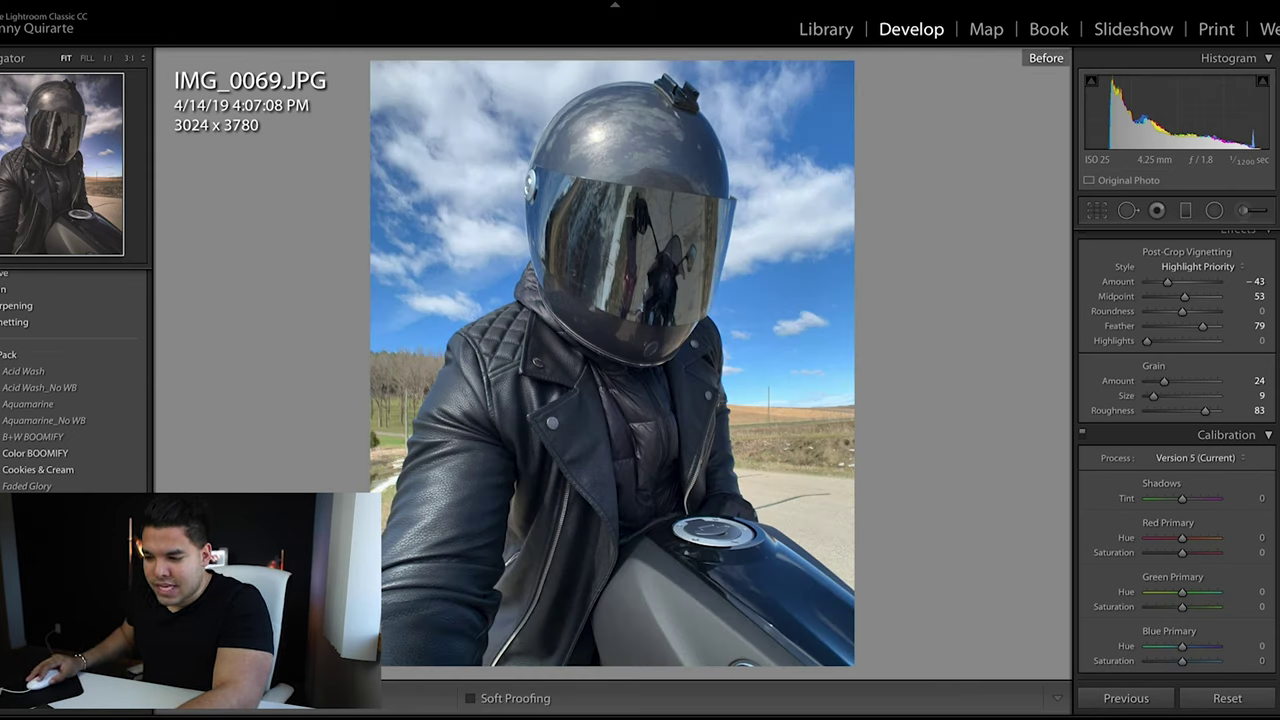
Switch to the desktop and view the exported IMG_0069.jpg in an enlarged Quick Look preview
scroll(40, 420, "down", 1)
scroll(40, 400, "up", 1)
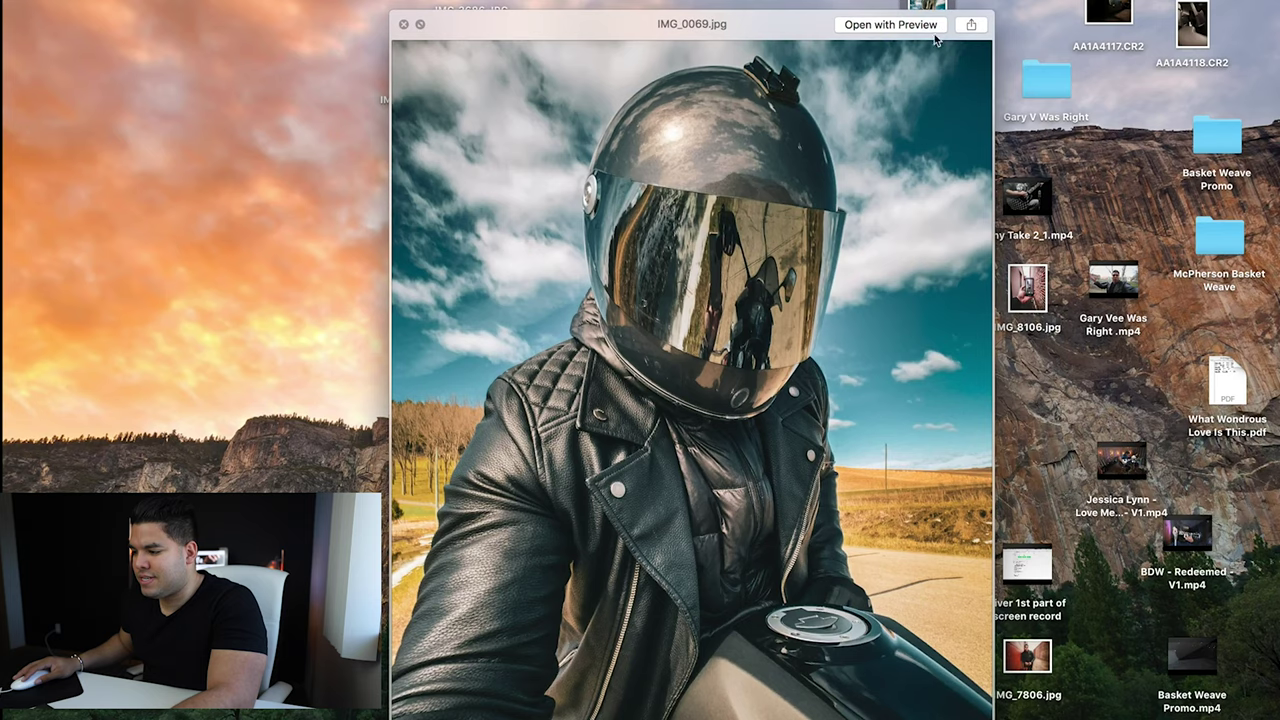
left_click(978, 20)
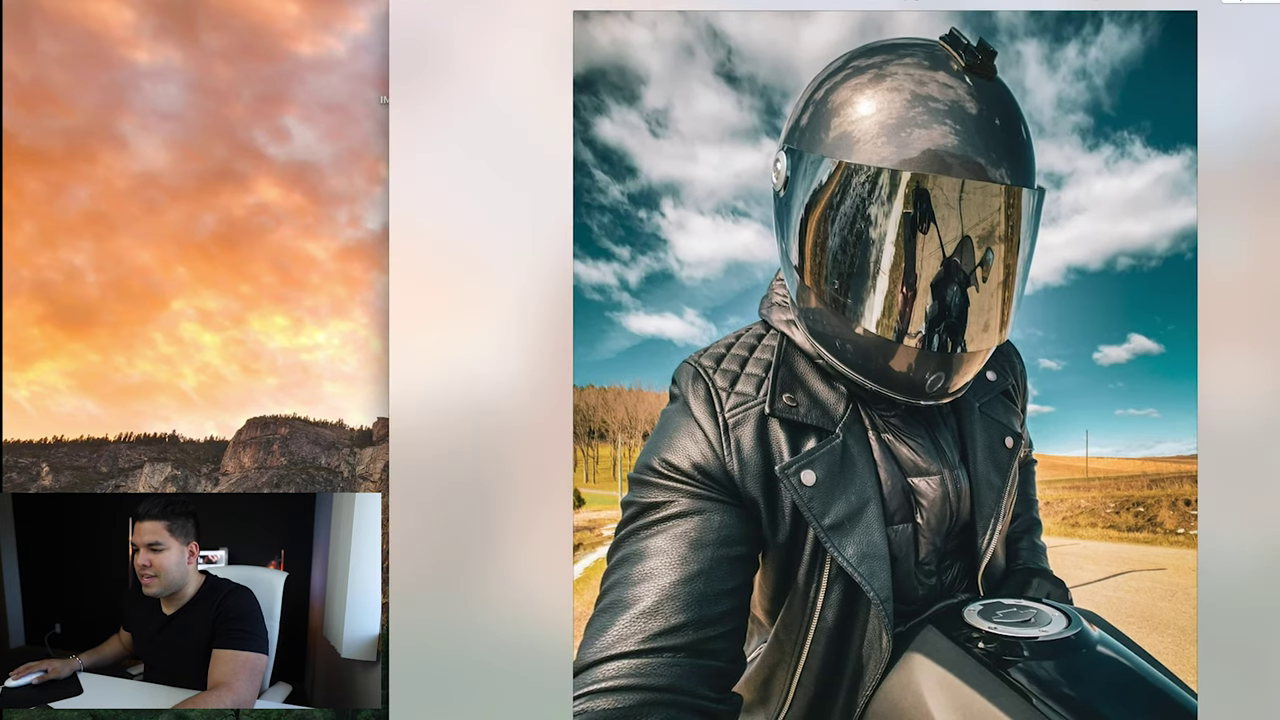